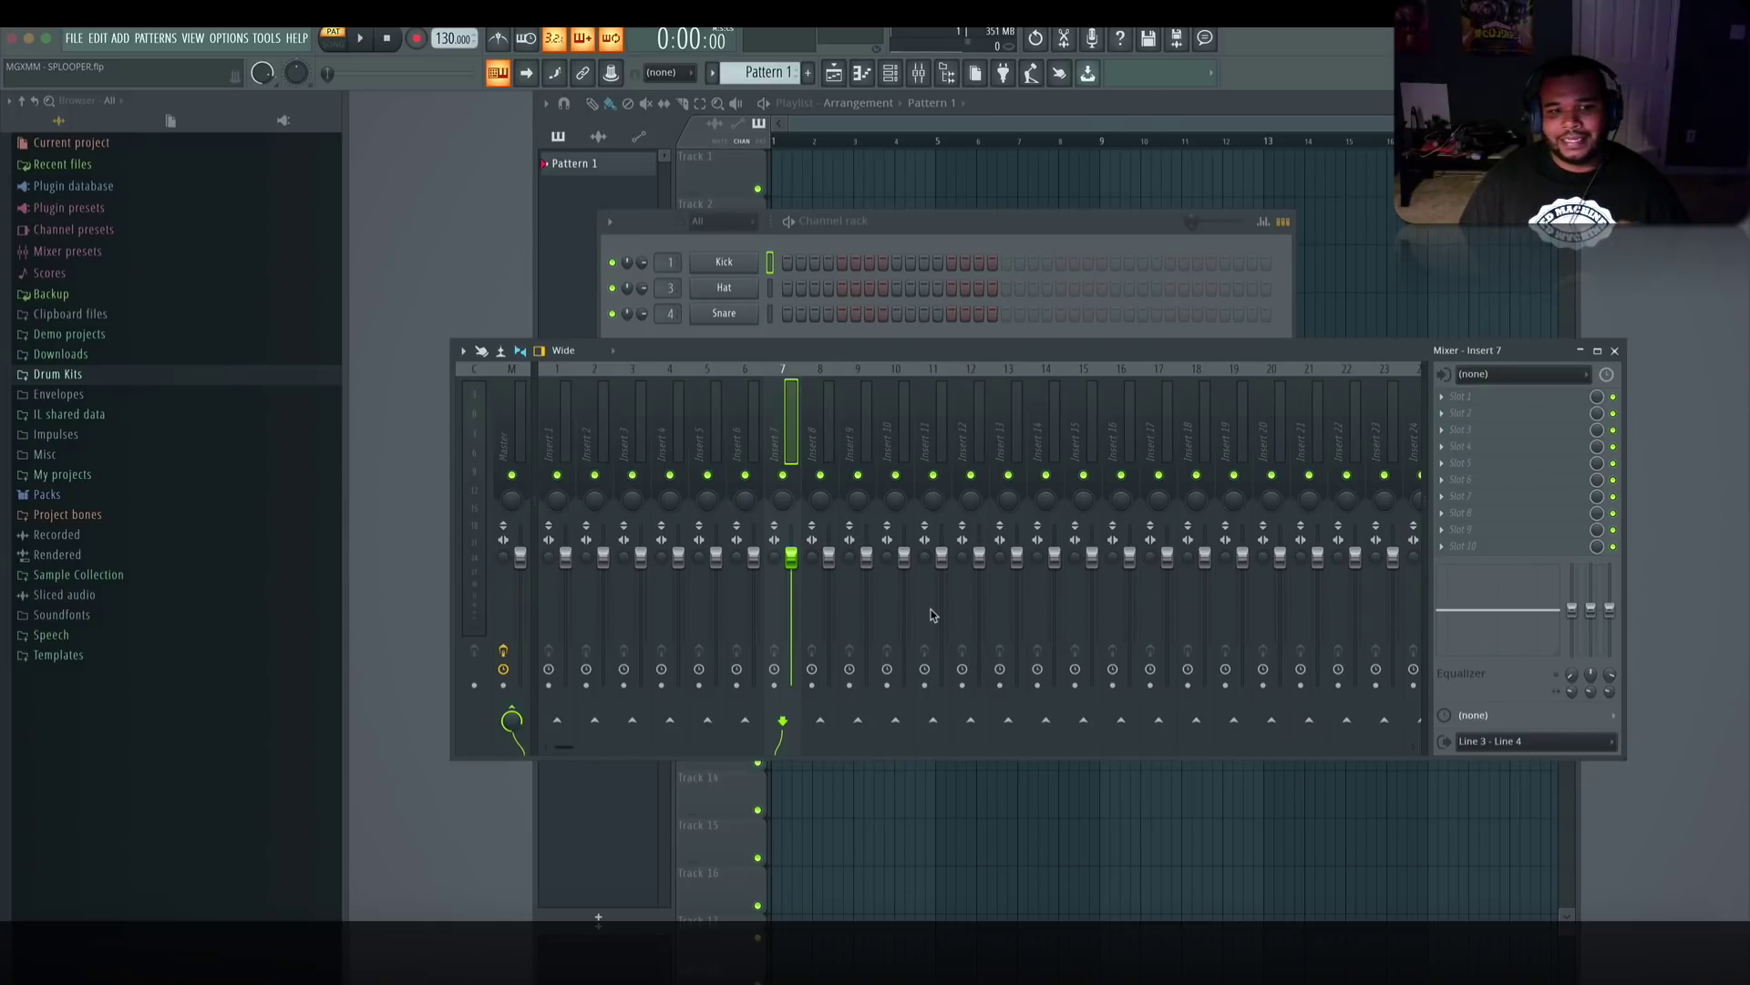
# - Bring up Scarlett MixControl, which routes DAW 1 and DAW 2 to Monitor Outputs 1 and 2
pyautogui.click(466, 948)
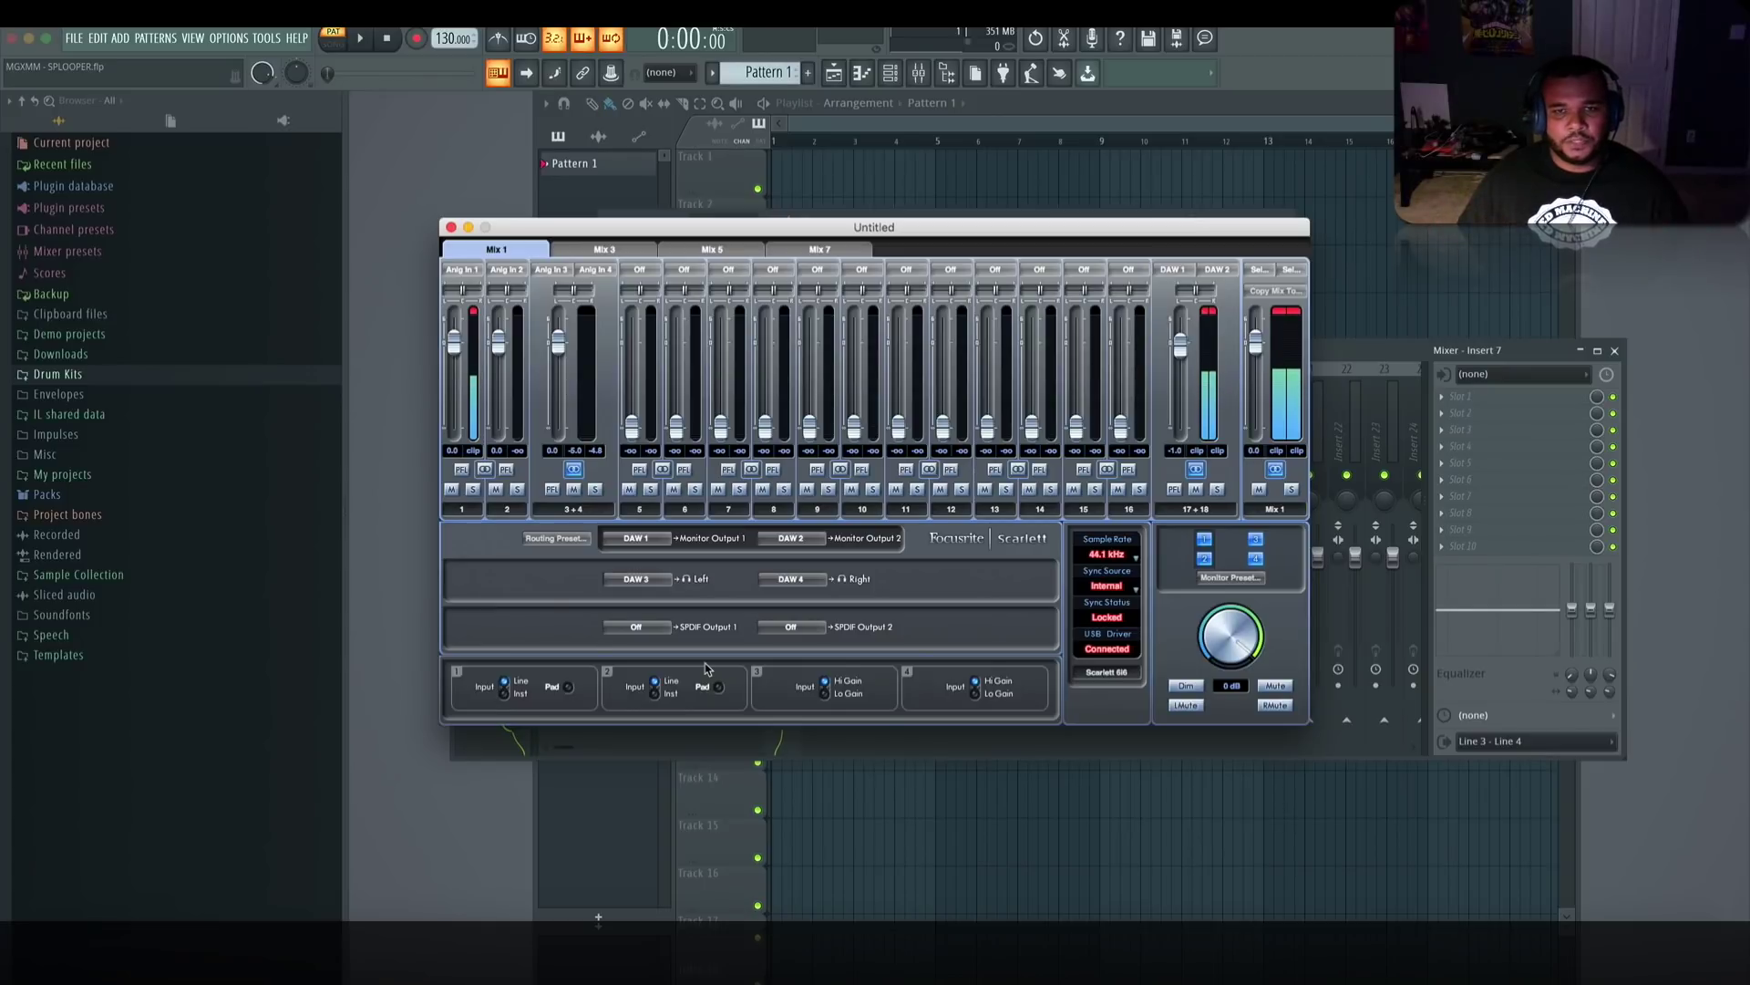
# - Apply MixControl's Mixing routing preset, then check insert 7's audio output choices in FL Studio
pyautogui.click(556, 538)
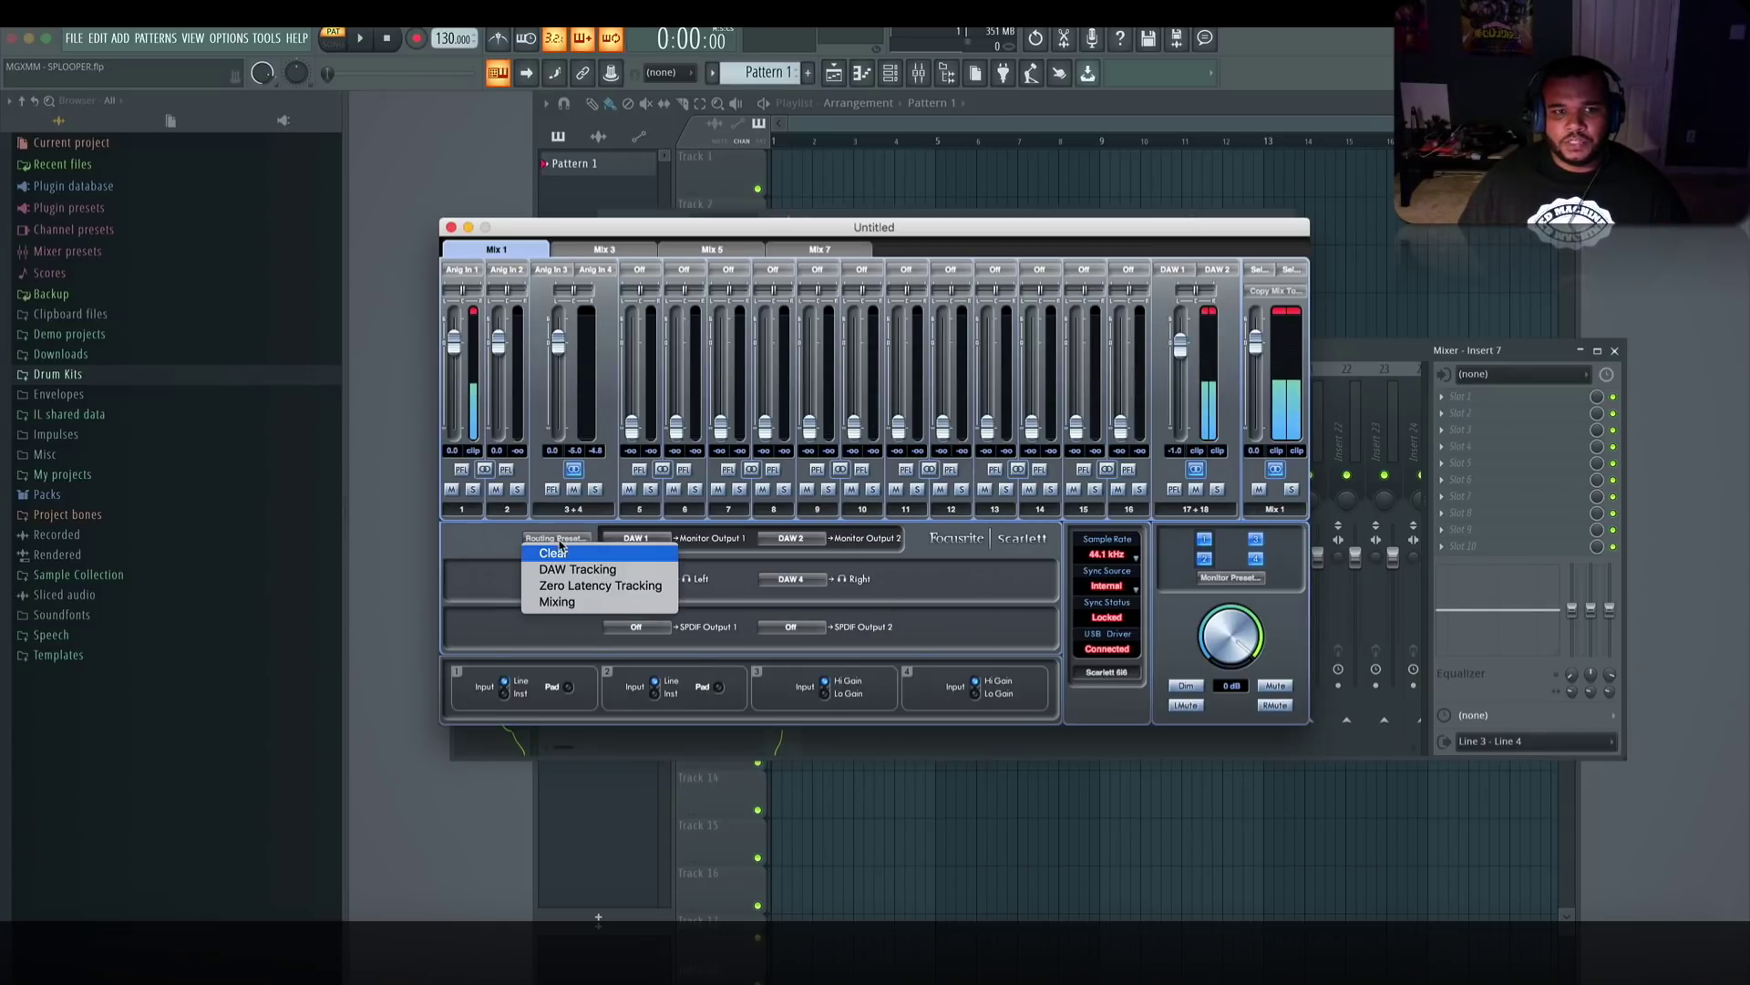
pyautogui.click(558, 604)
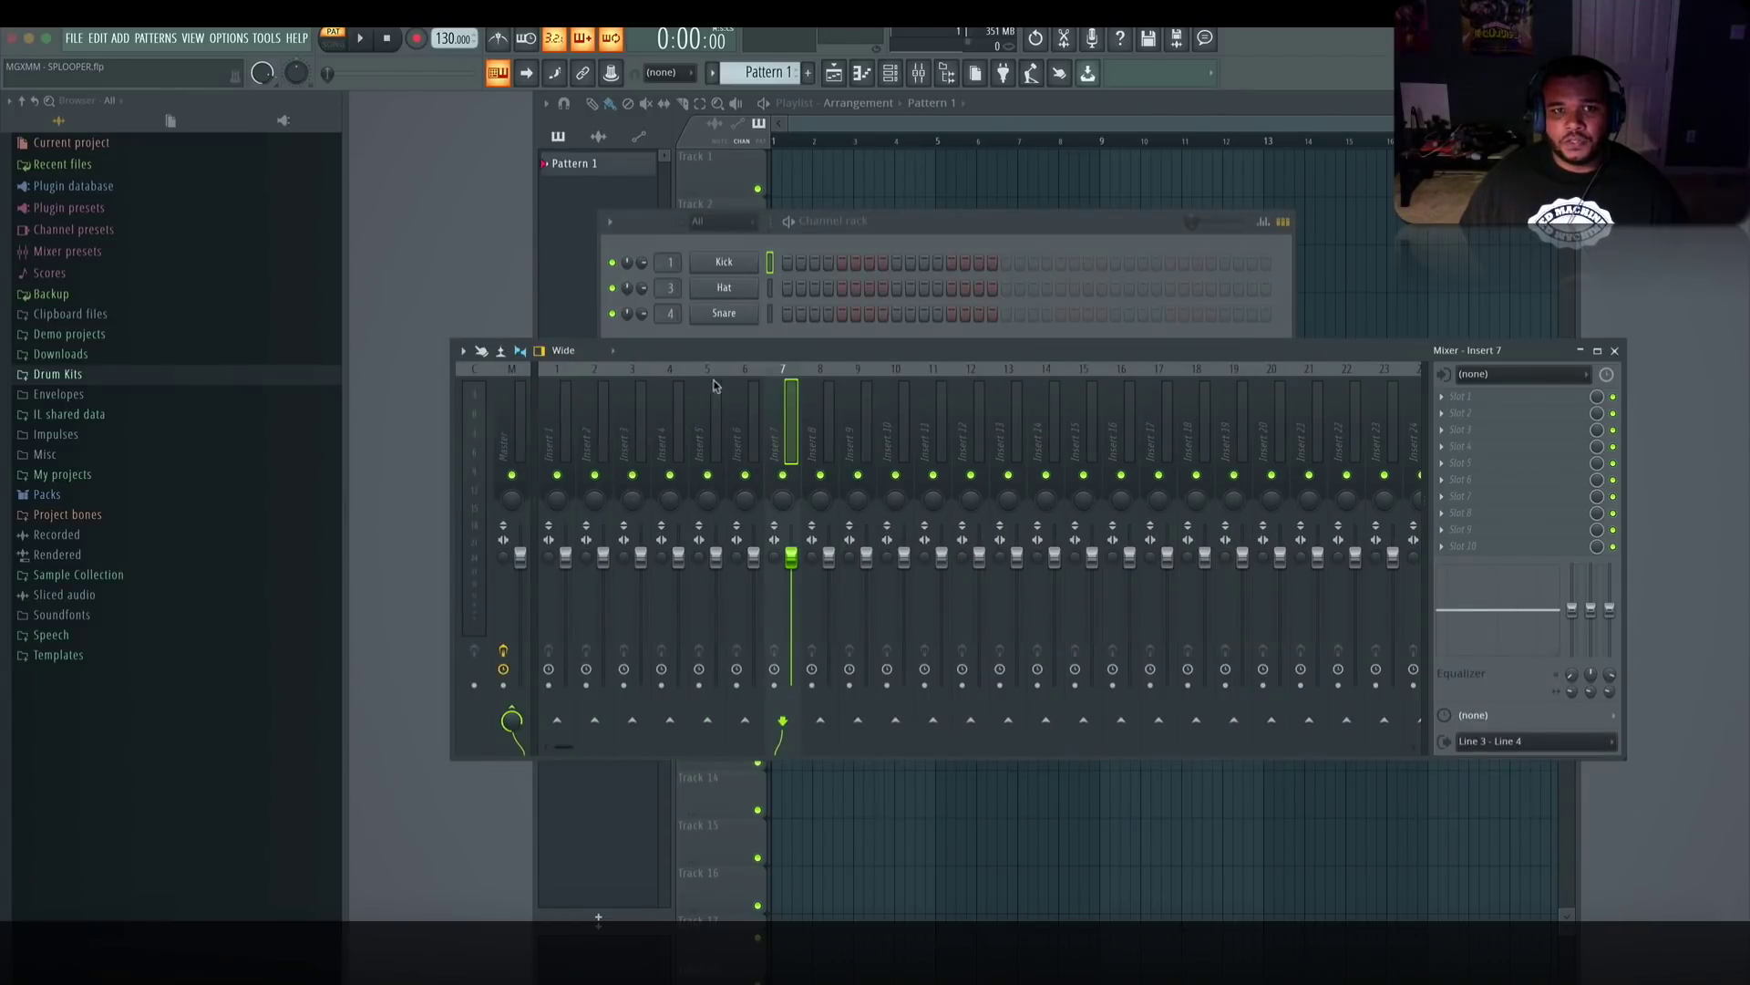
pyautogui.click(1507, 742)
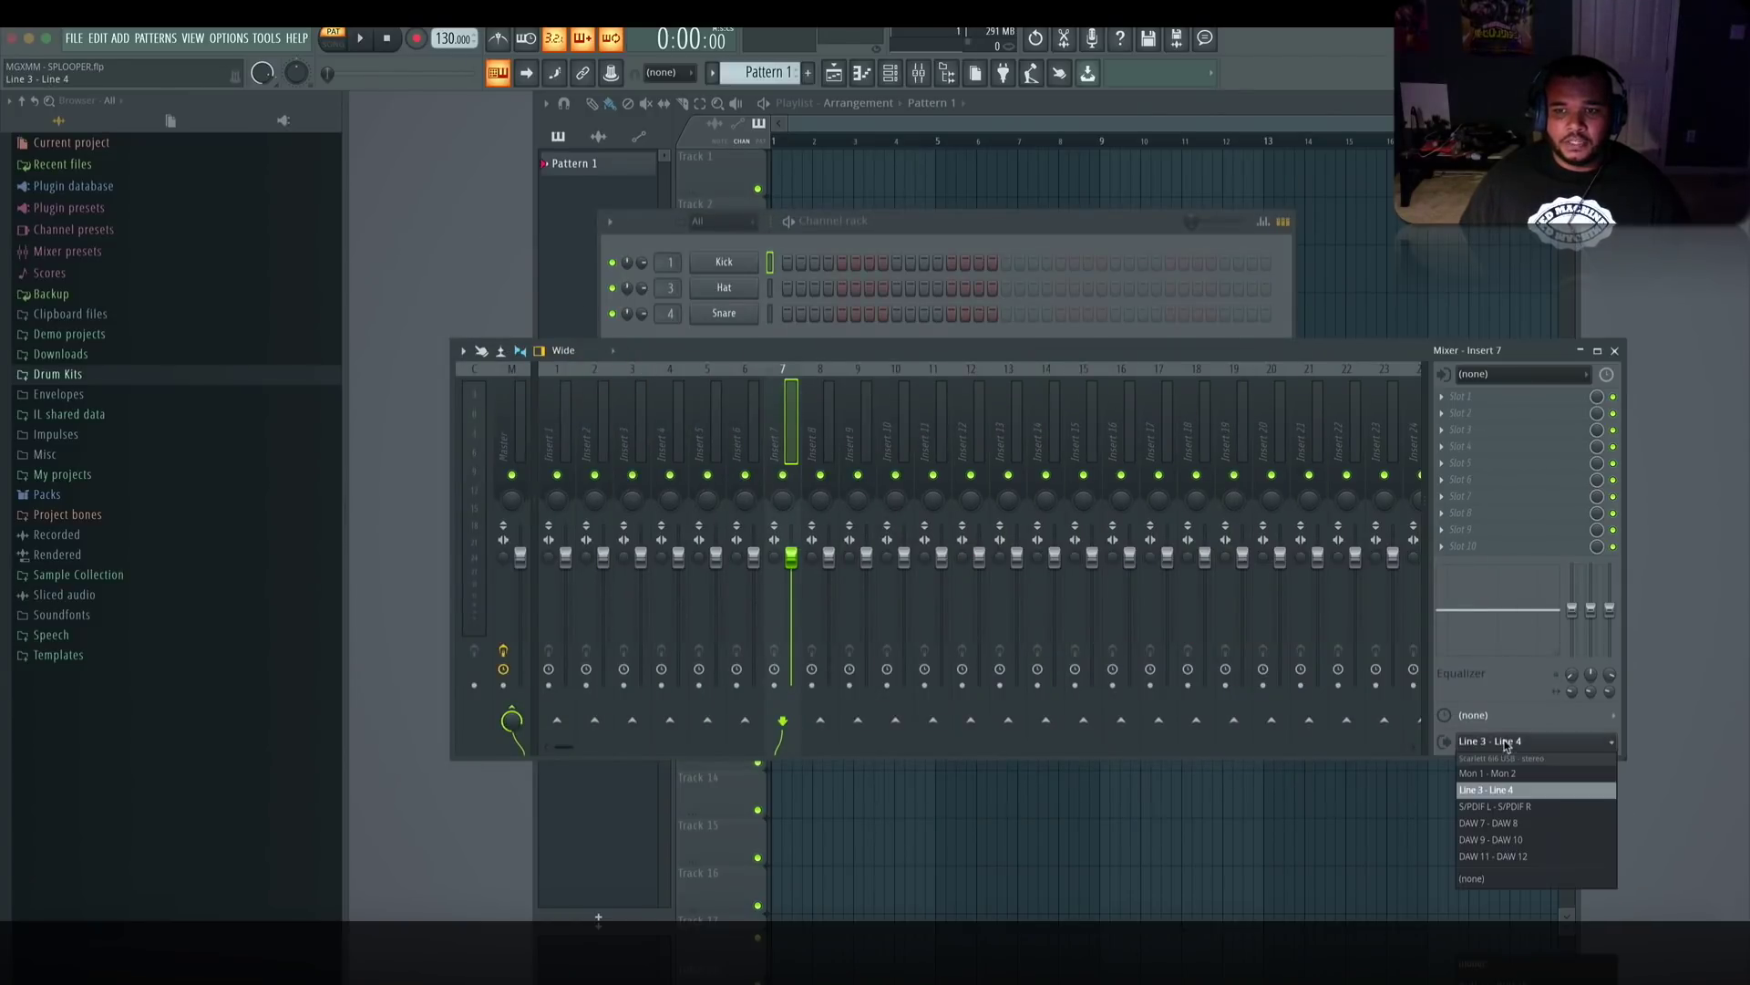
# - Keep insert 7 on Line 3 - Line 4 and add a Serato Sample channel
pyautogui.click(1517, 788)
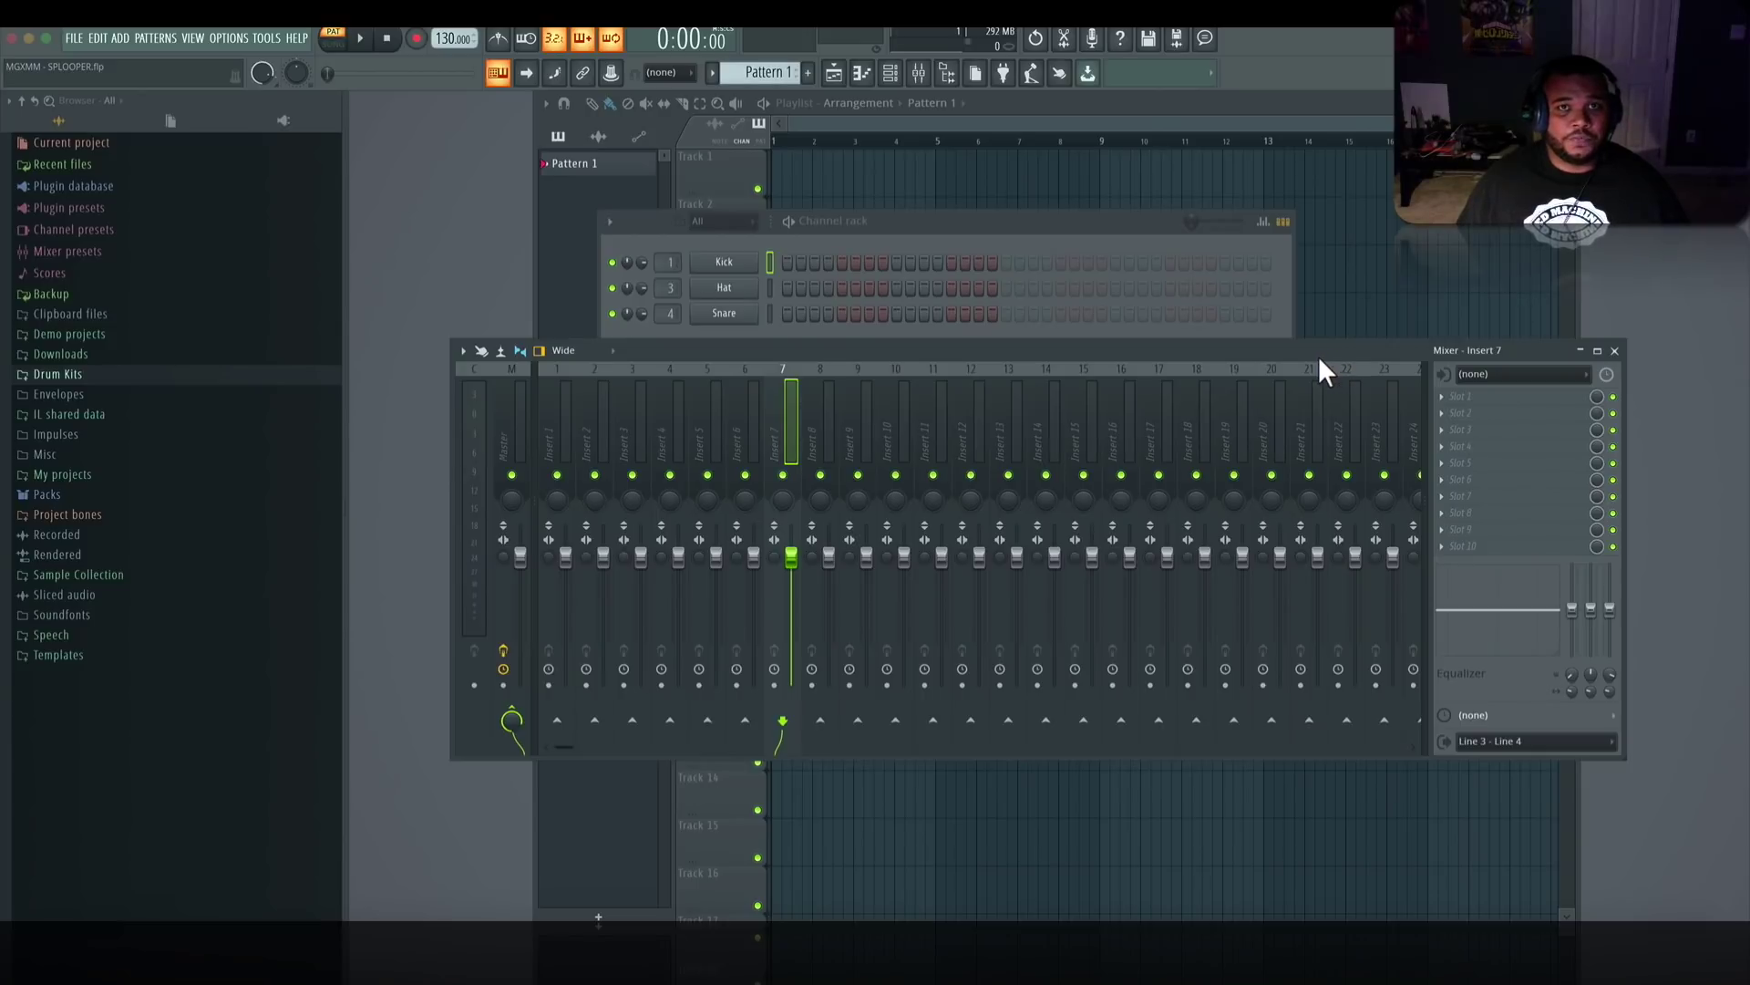
pyautogui.rightClick(730, 269)
pyautogui.moveTo(846, 396)
pyautogui.click(908, 504)
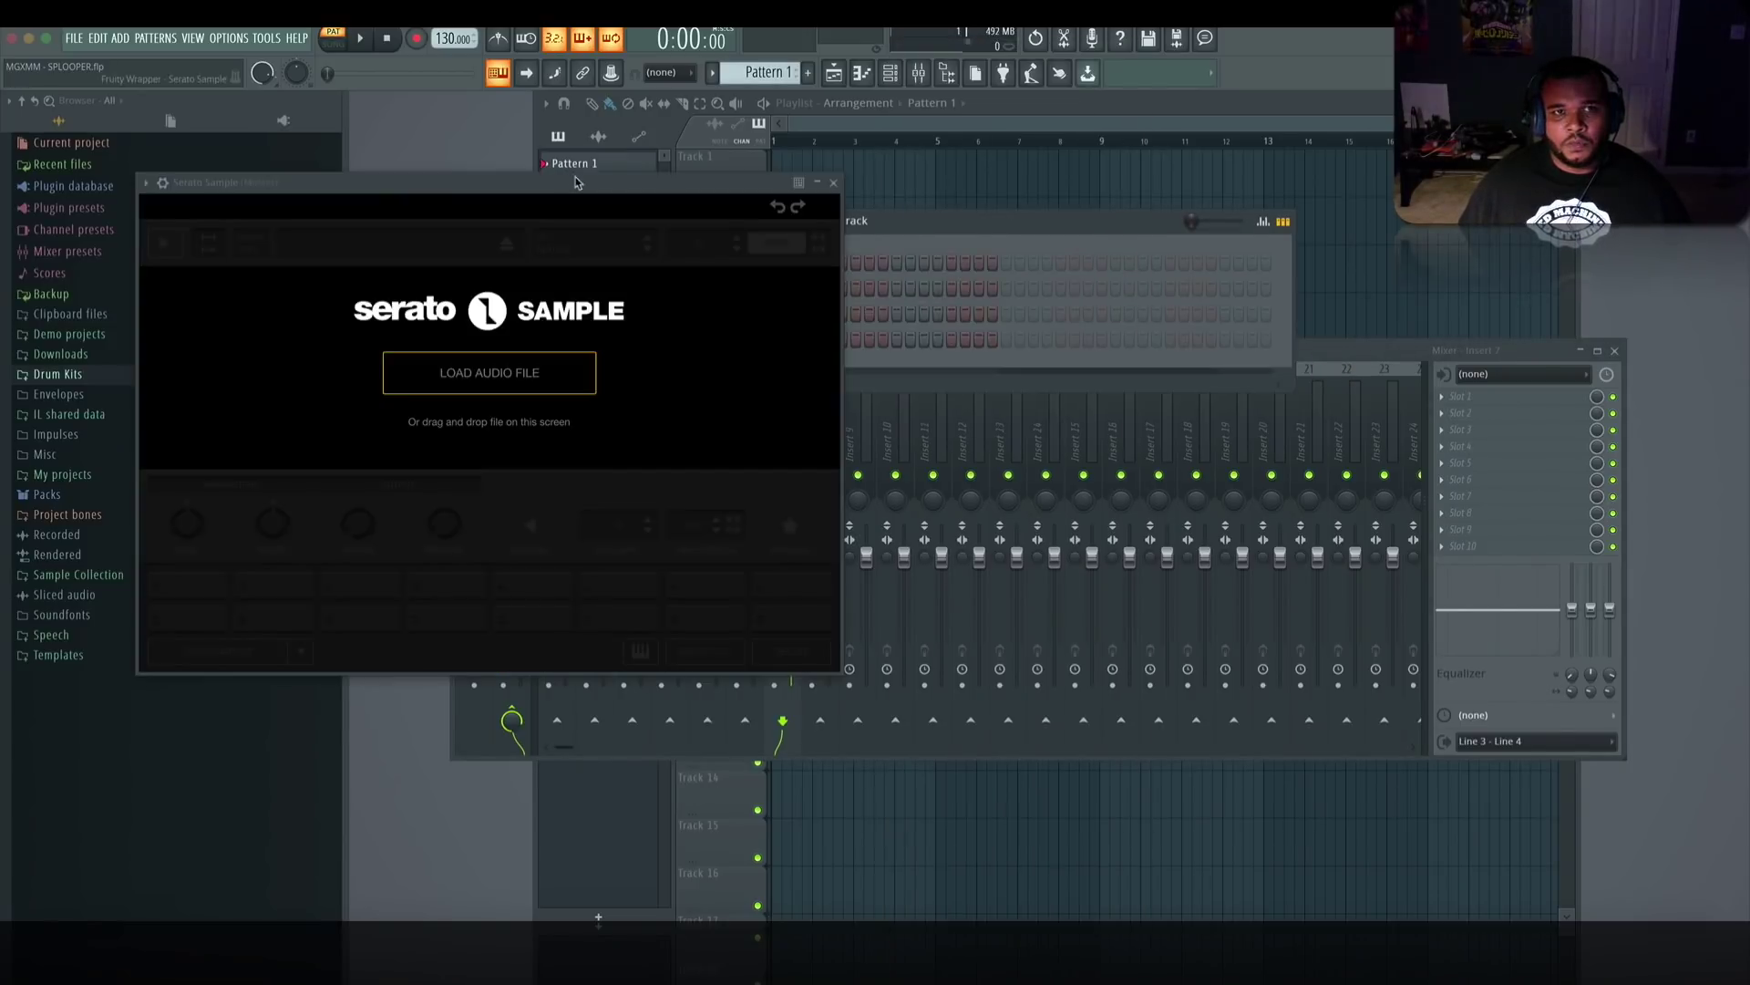
# - Load the 'Little Children' track into Serato Sample and audition a slice
pyautogui.click(829, 412)
pyautogui.doubleClick(784, 392)
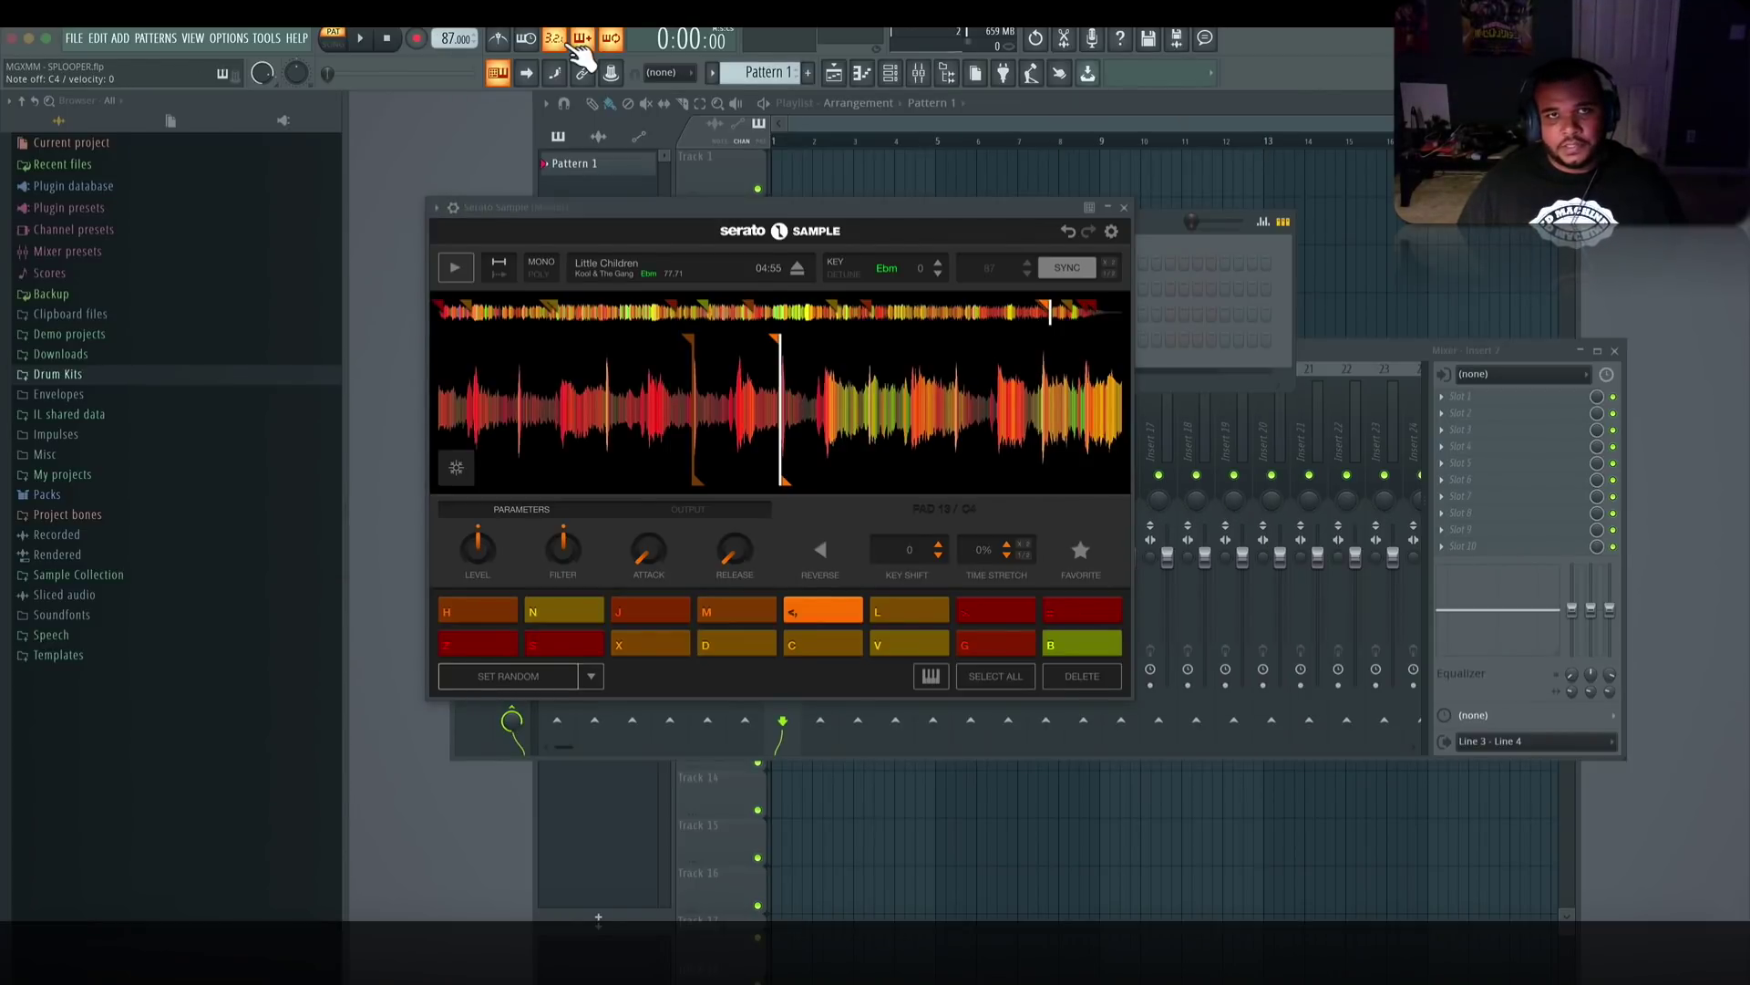
pyautogui.press('n')
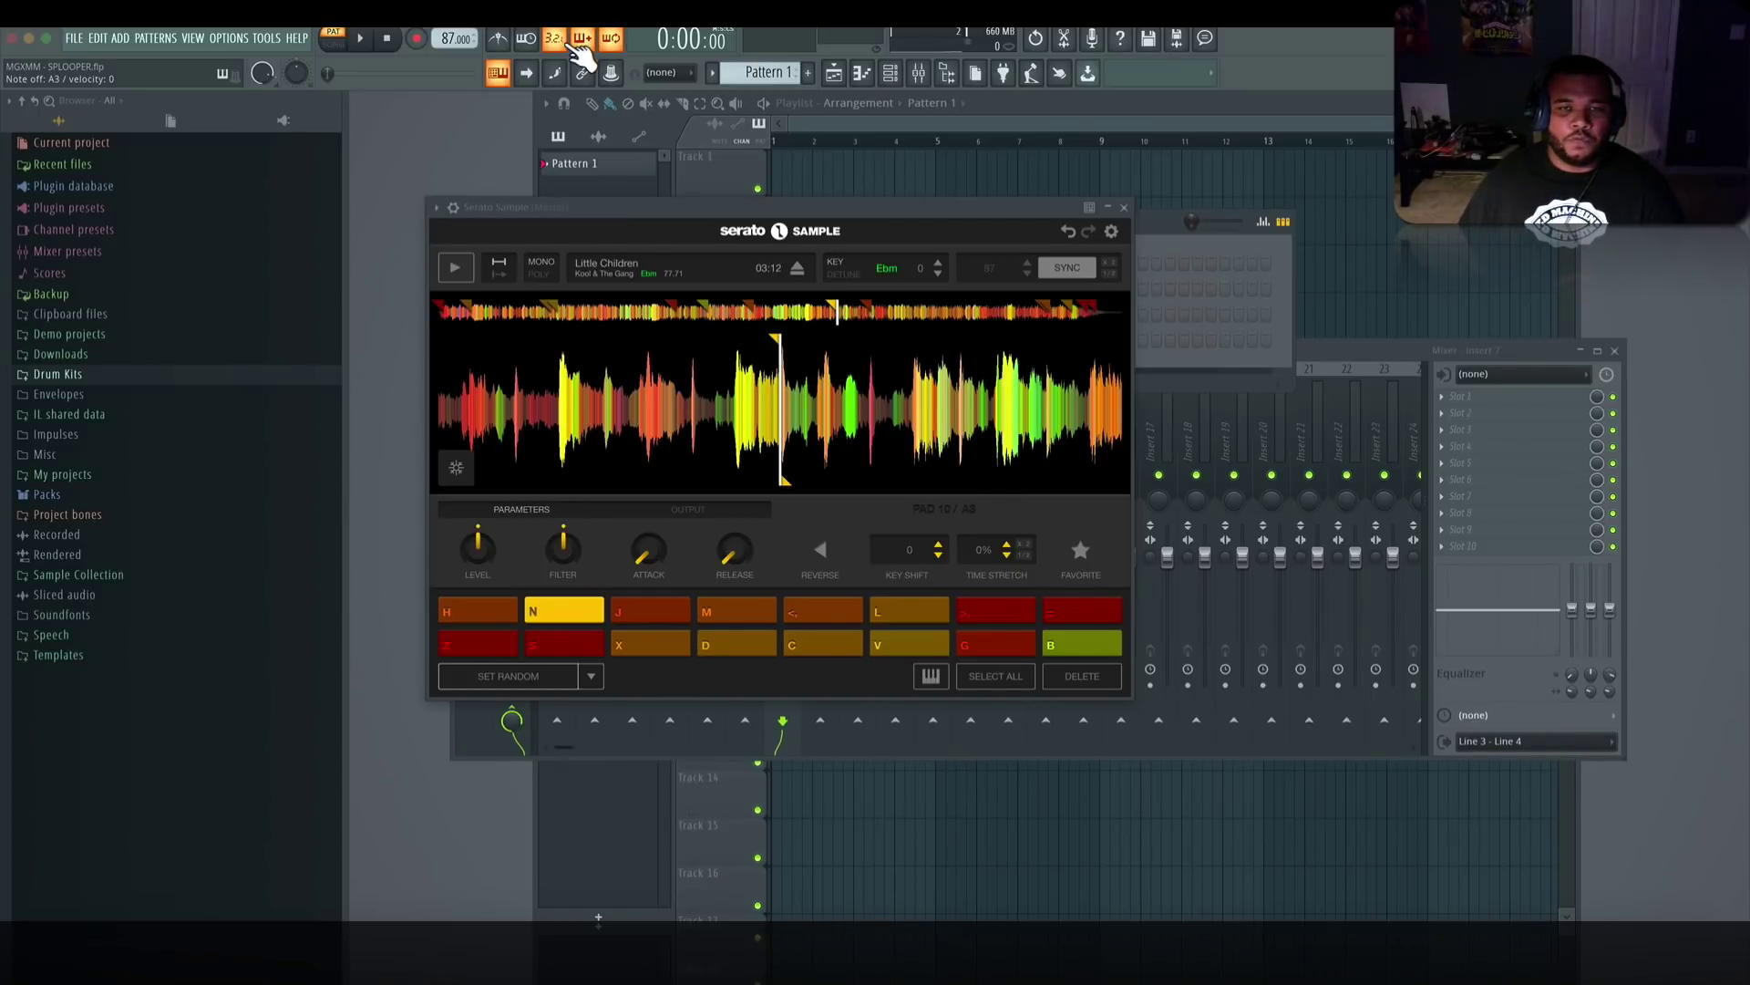
# - Assign the Serato Sample channel to mixer insert 10, named SERATO OUT
pyautogui.click(1125, 207)
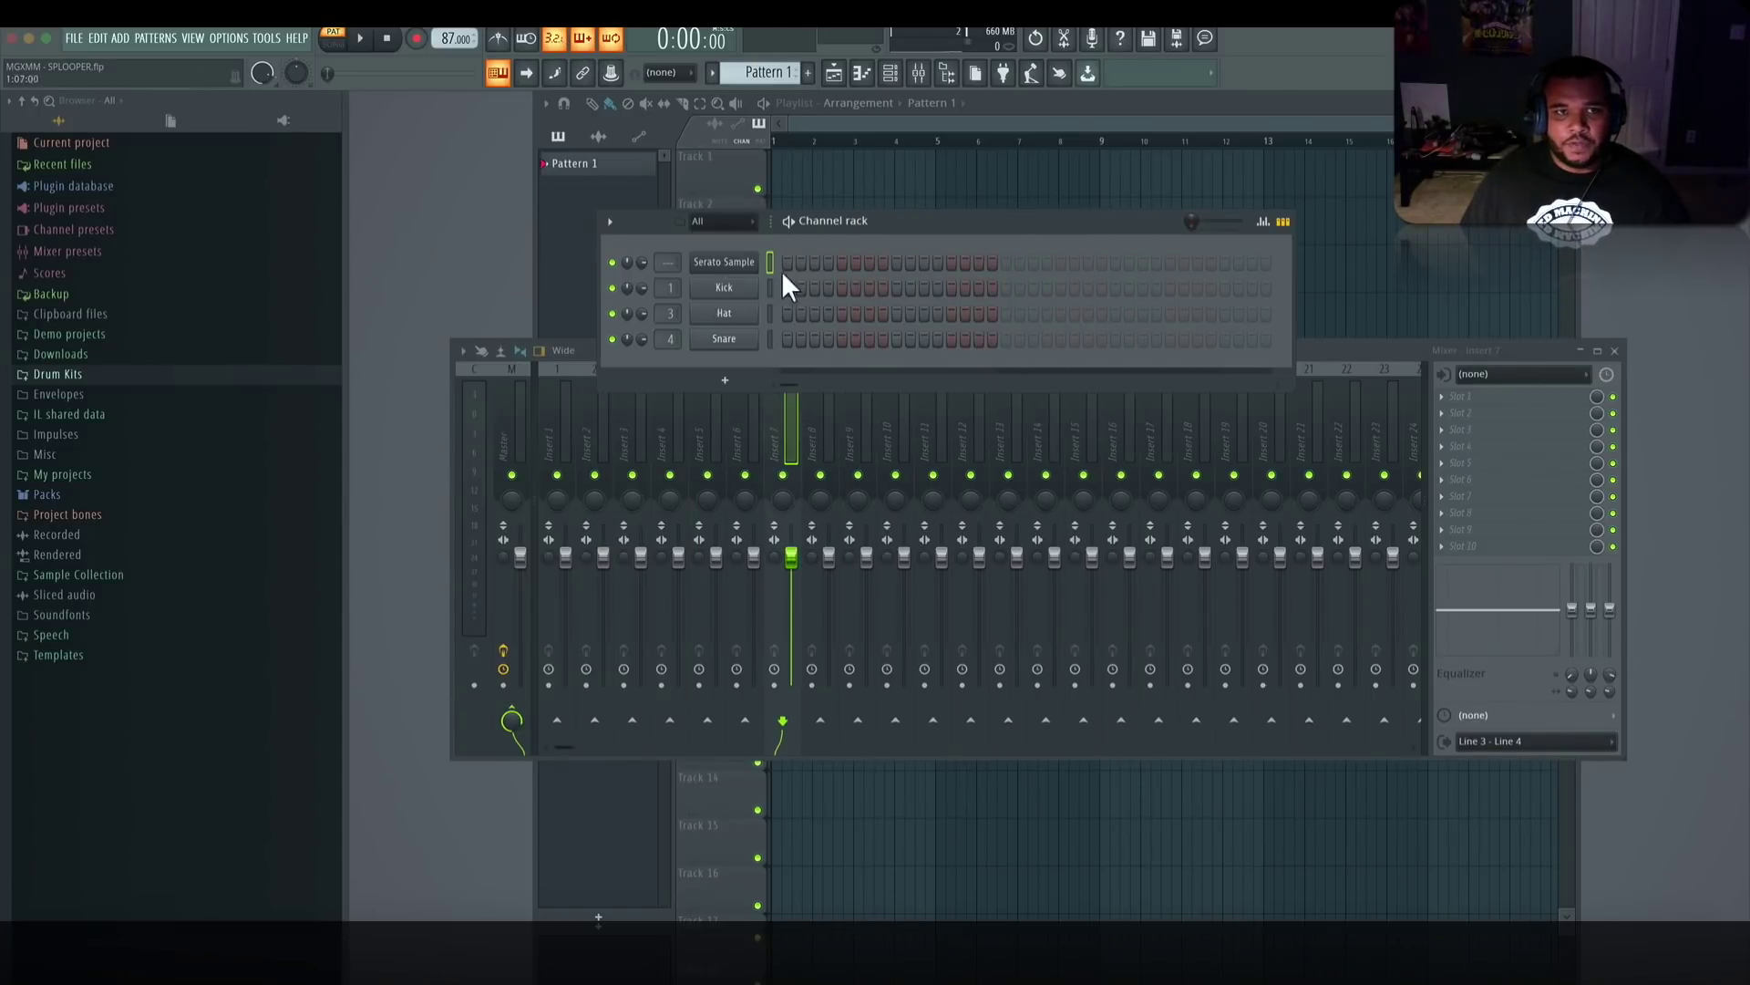
pyautogui.moveTo(672, 273)
pyautogui.mouseDown()
pyautogui.moveTo(672, 289)
pyautogui.moveTo(673, 264)
pyautogui.mouseUp()
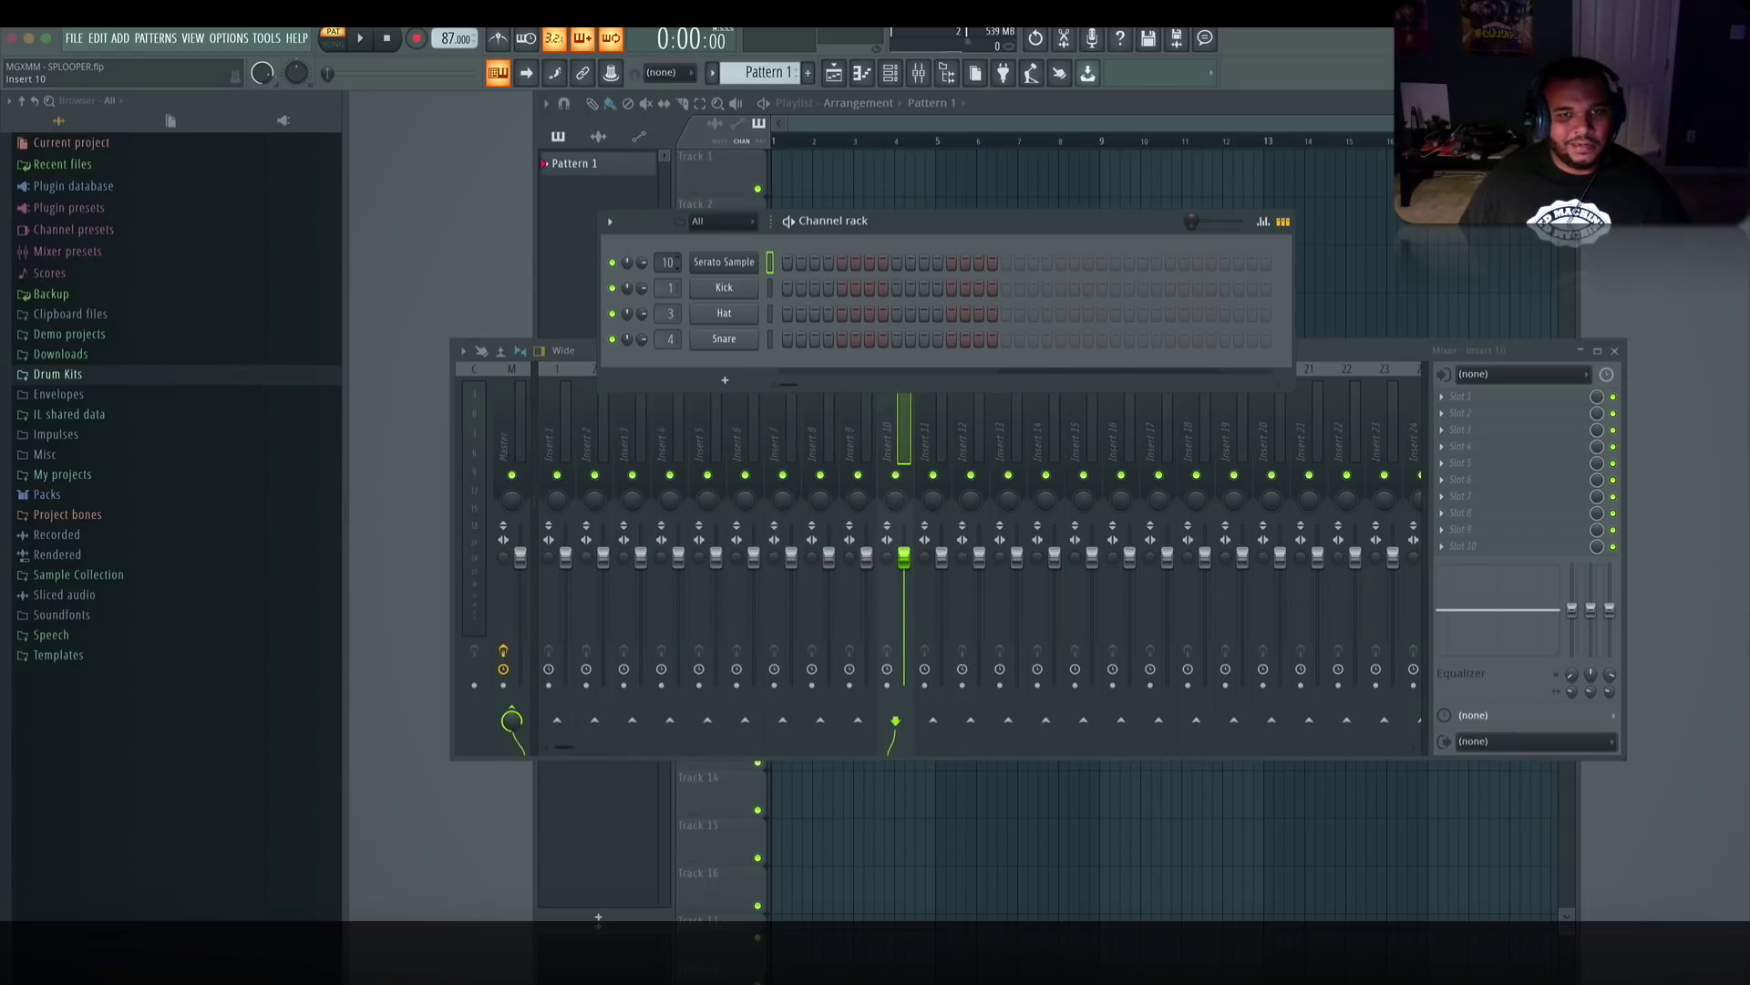
pyautogui.click(990, 406)
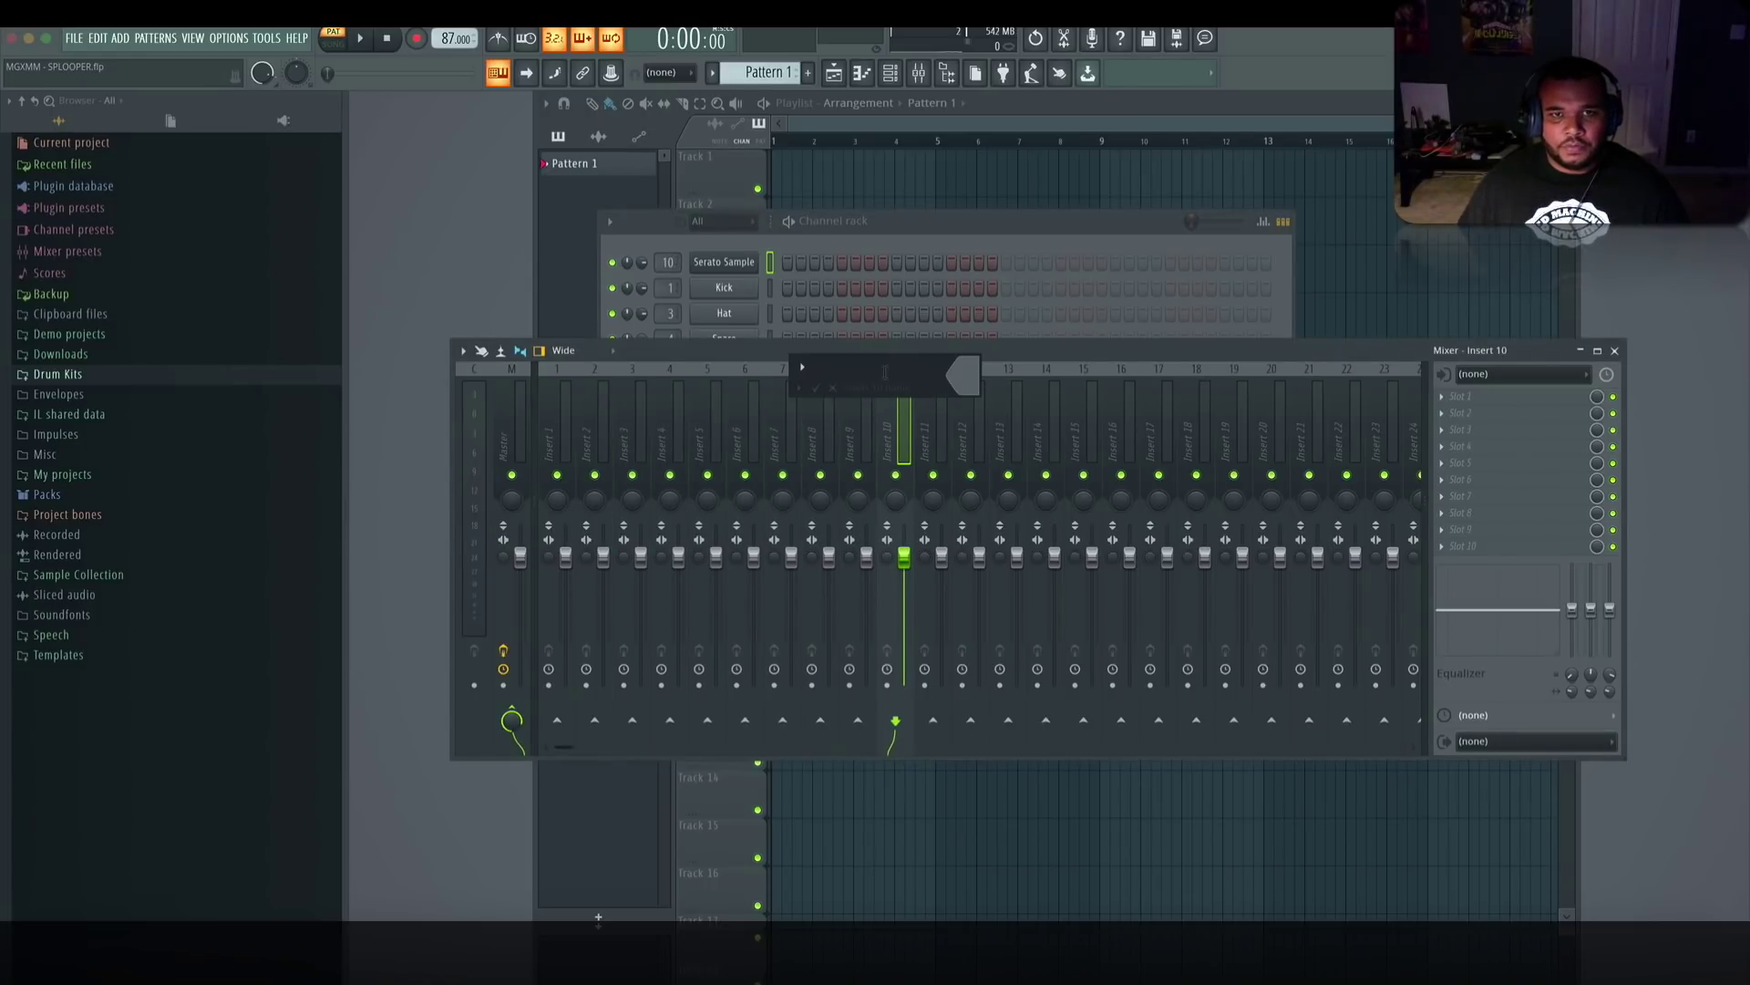
pyautogui.press('Return')
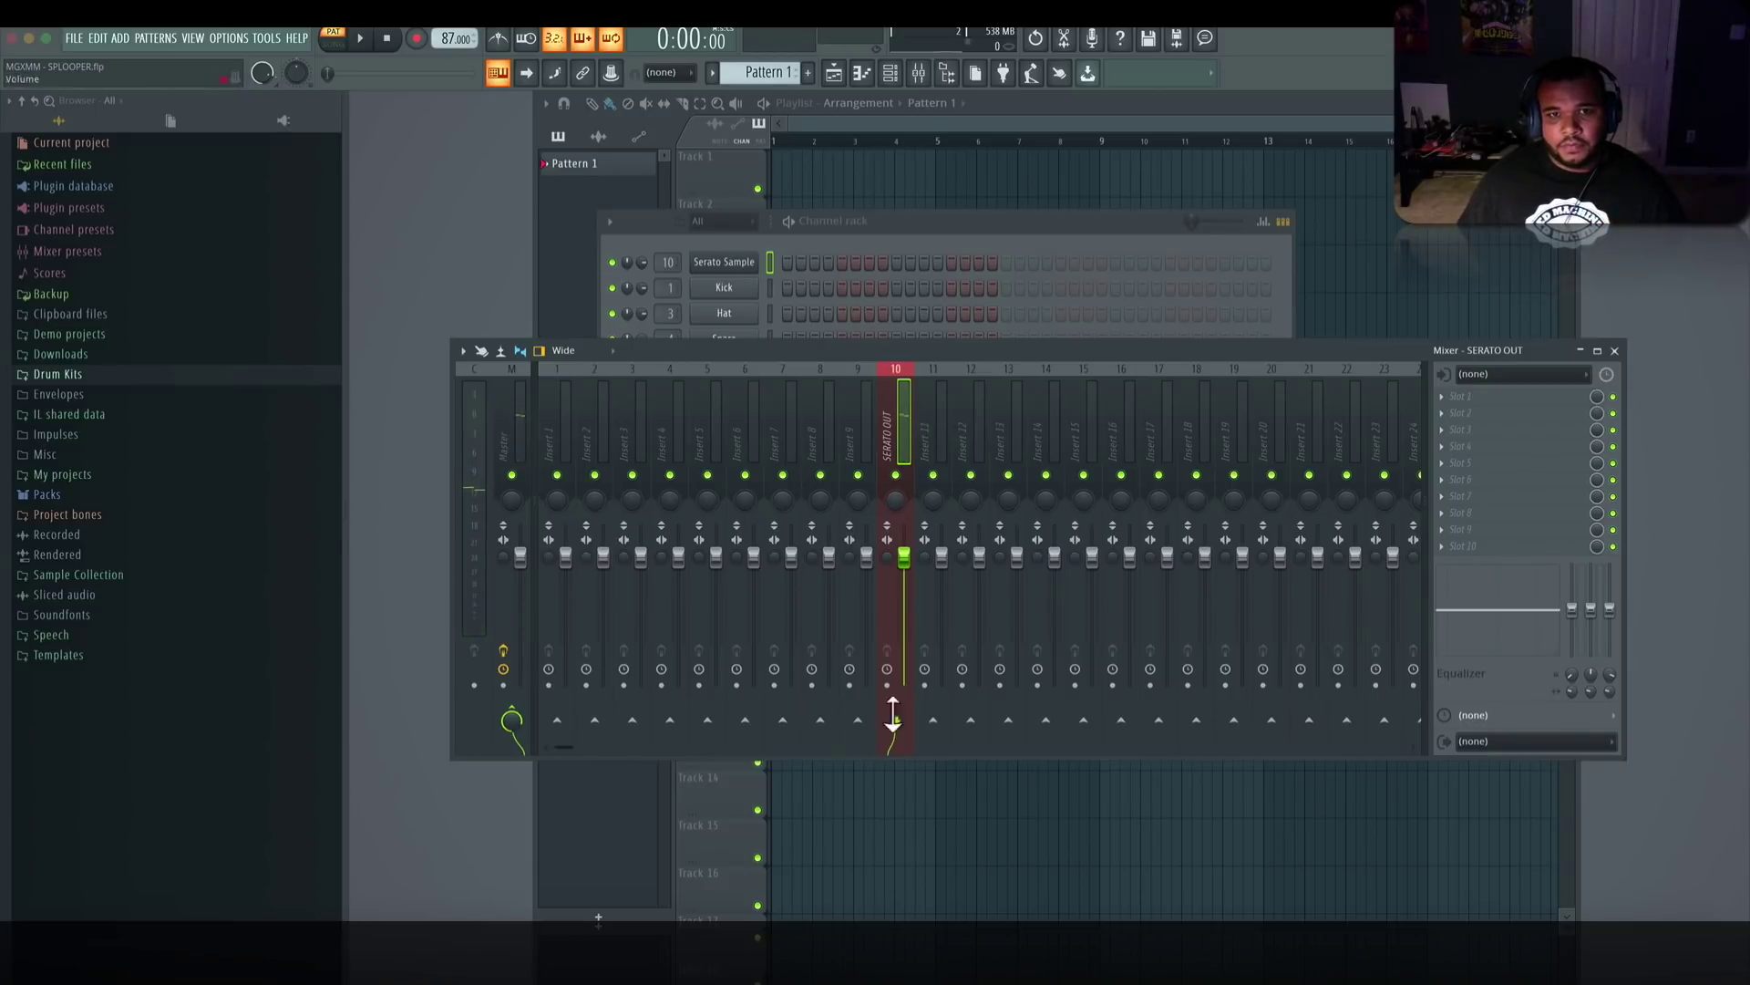
# - Turn off SERATO OUT's Master send and output it to Line 3 - Line 4
pyautogui.click(518, 718)
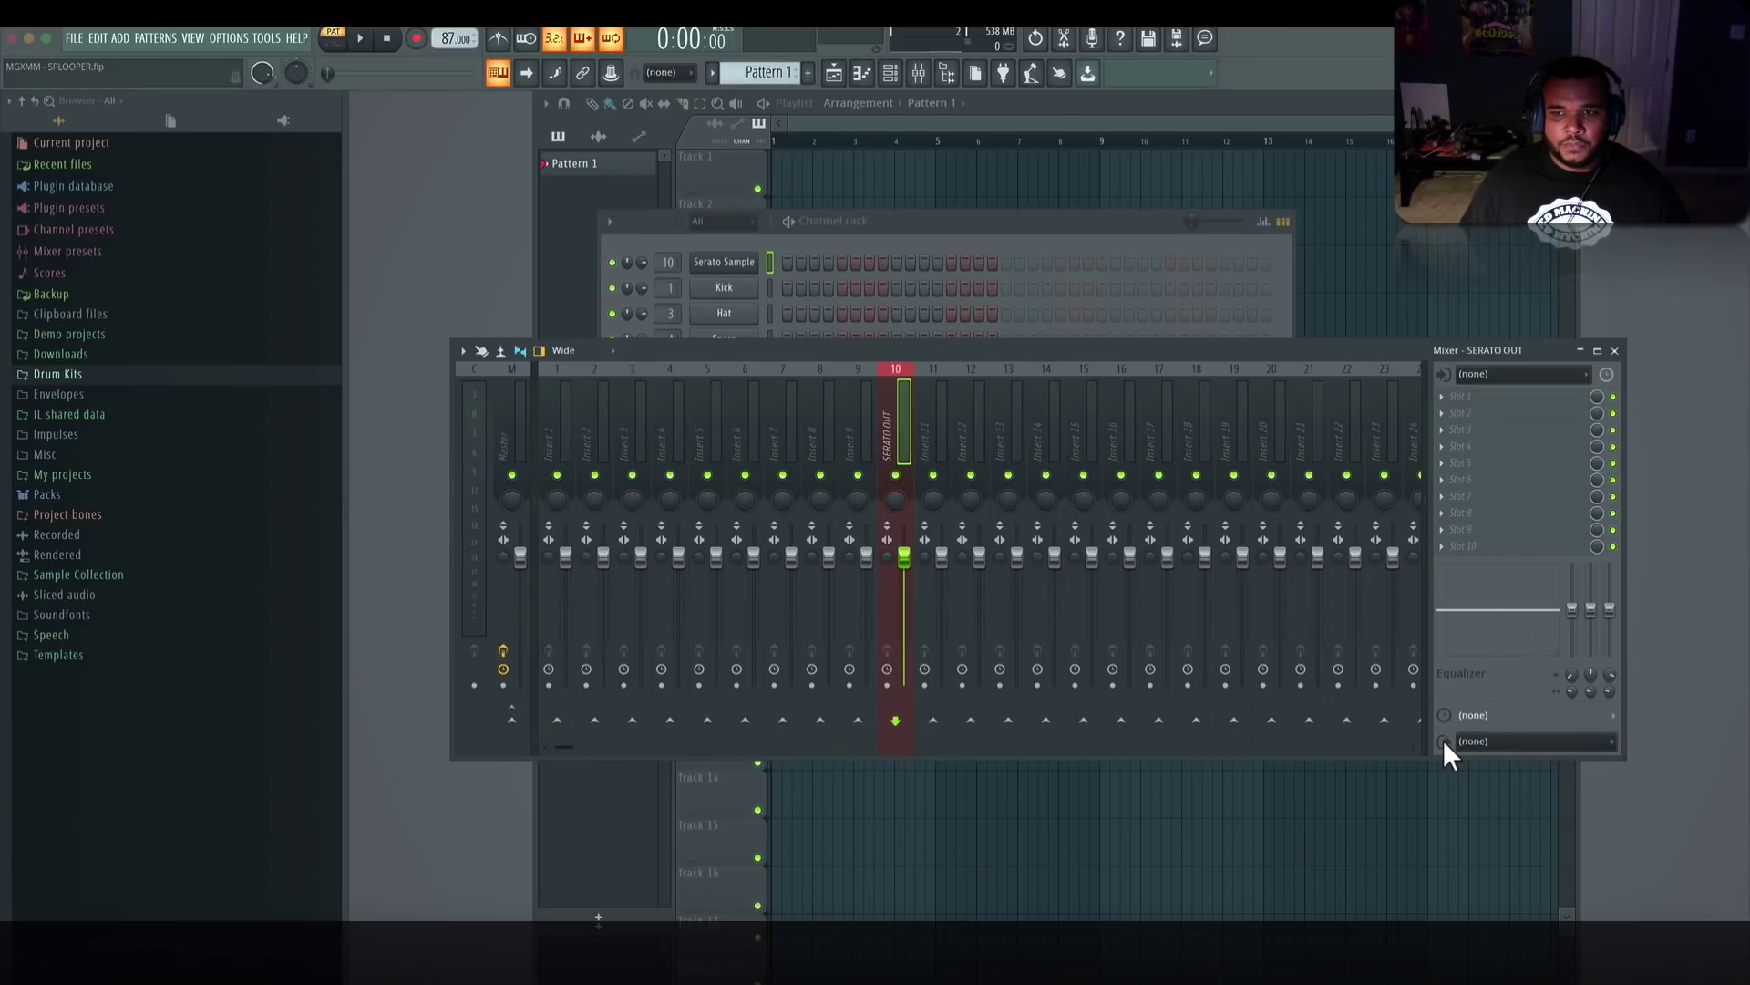
pyautogui.click(1497, 744)
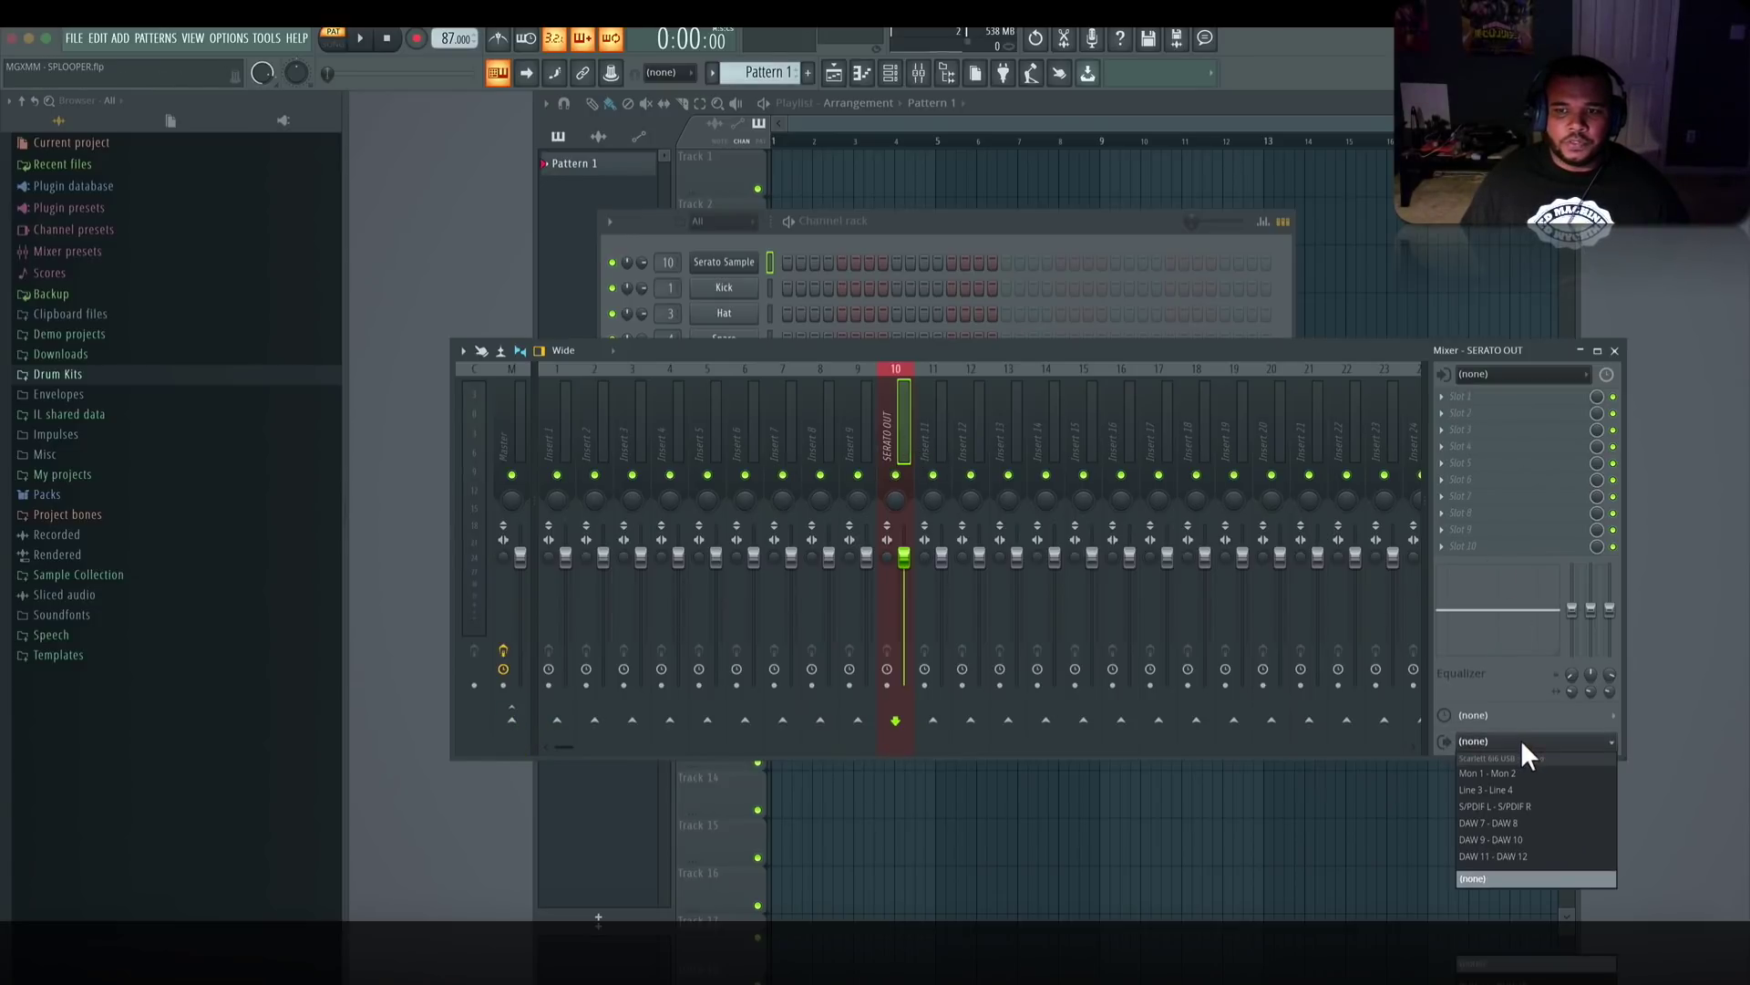
pyautogui.click(1517, 790)
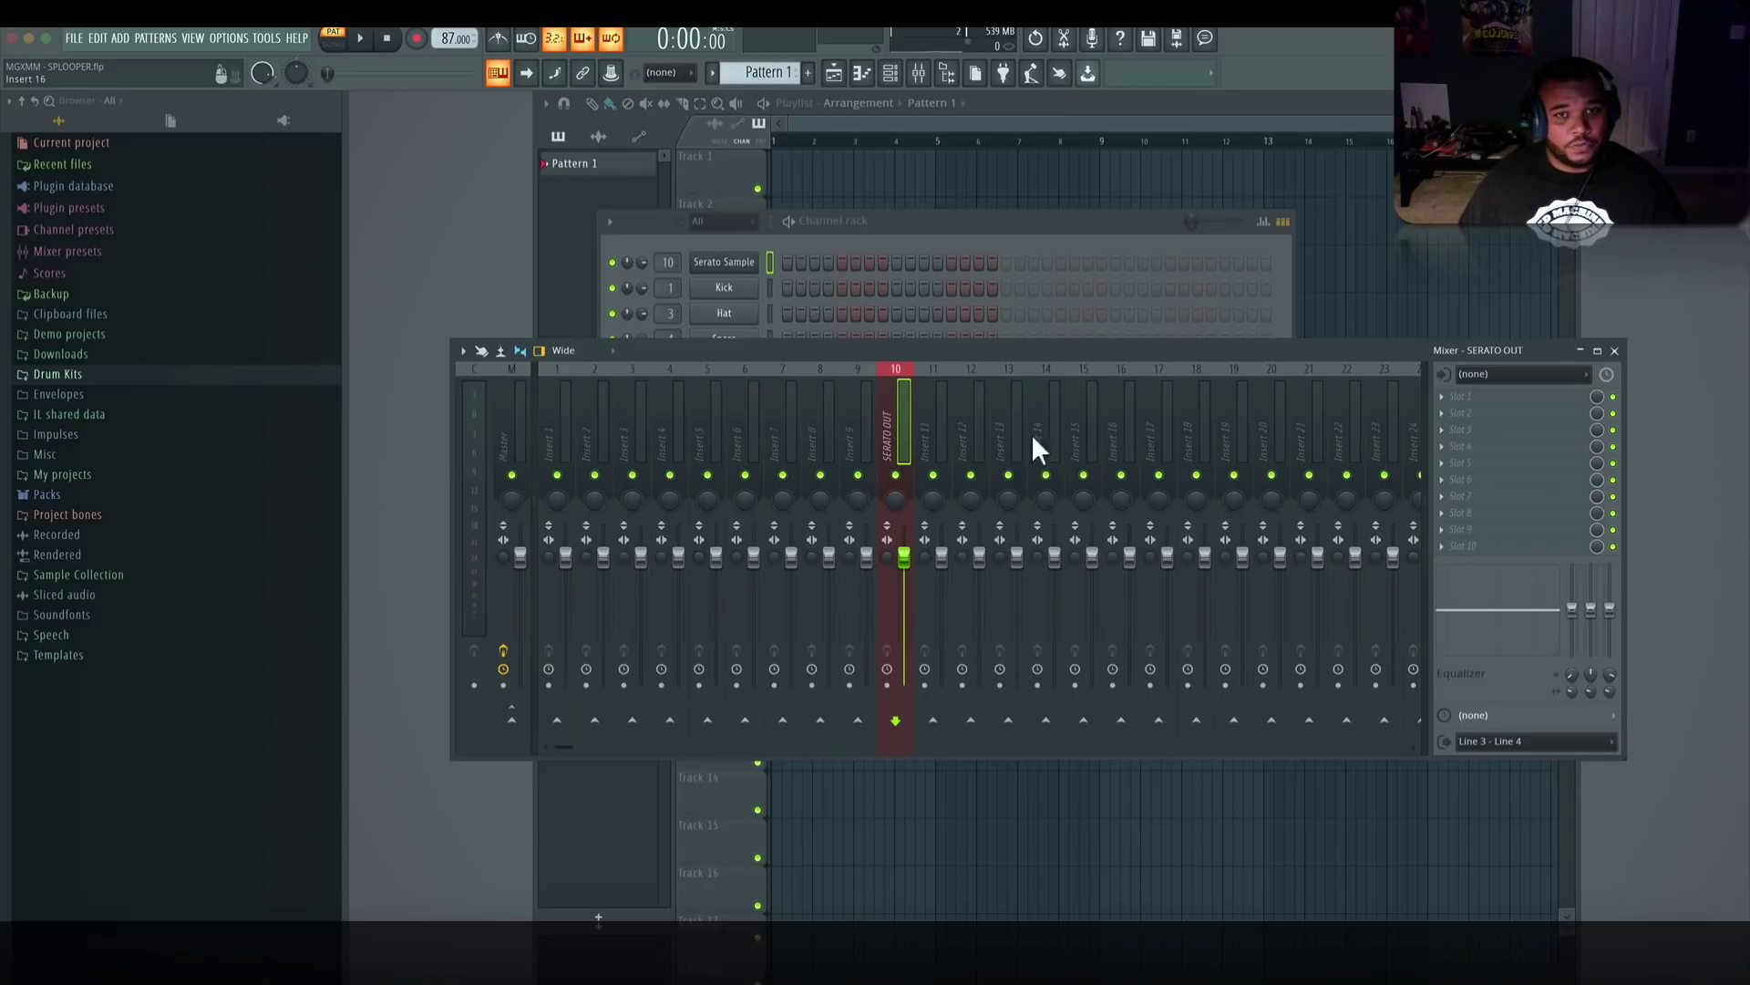
# - Select insert 11 (SP404 IN) and set its audio input to Line 3 - Line 4
pyautogui.click(931, 435)
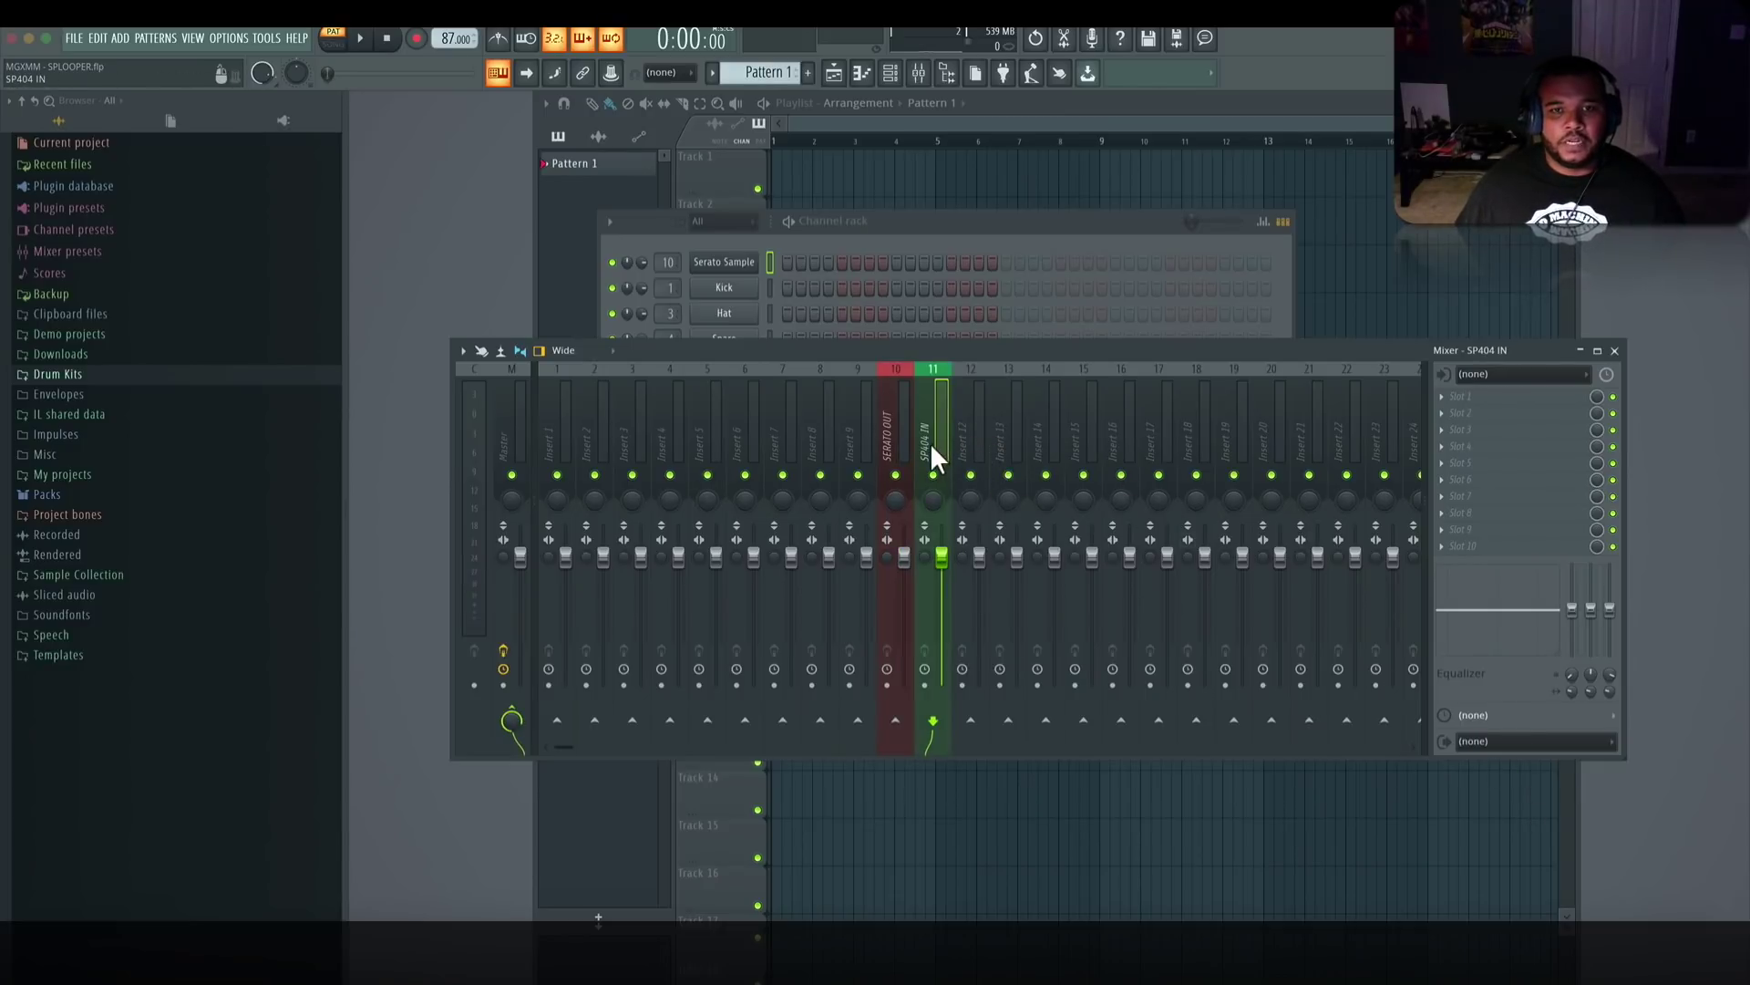
pyautogui.click(1517, 378)
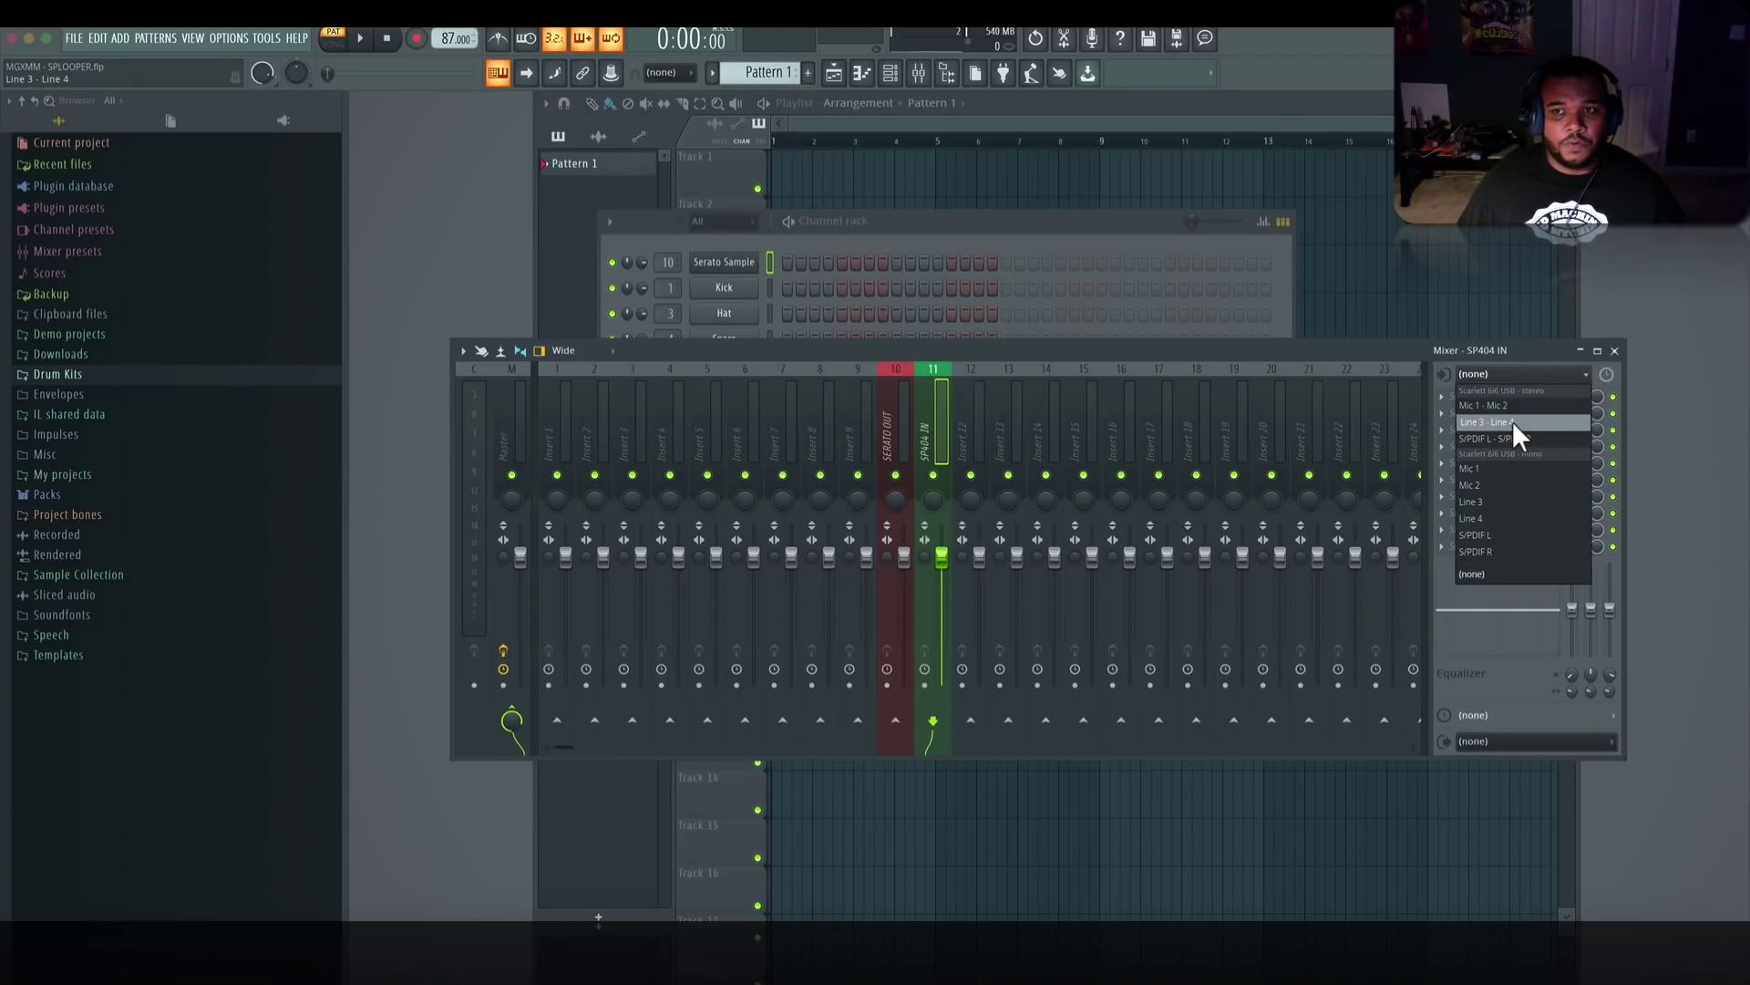
pyautogui.click(1513, 422)
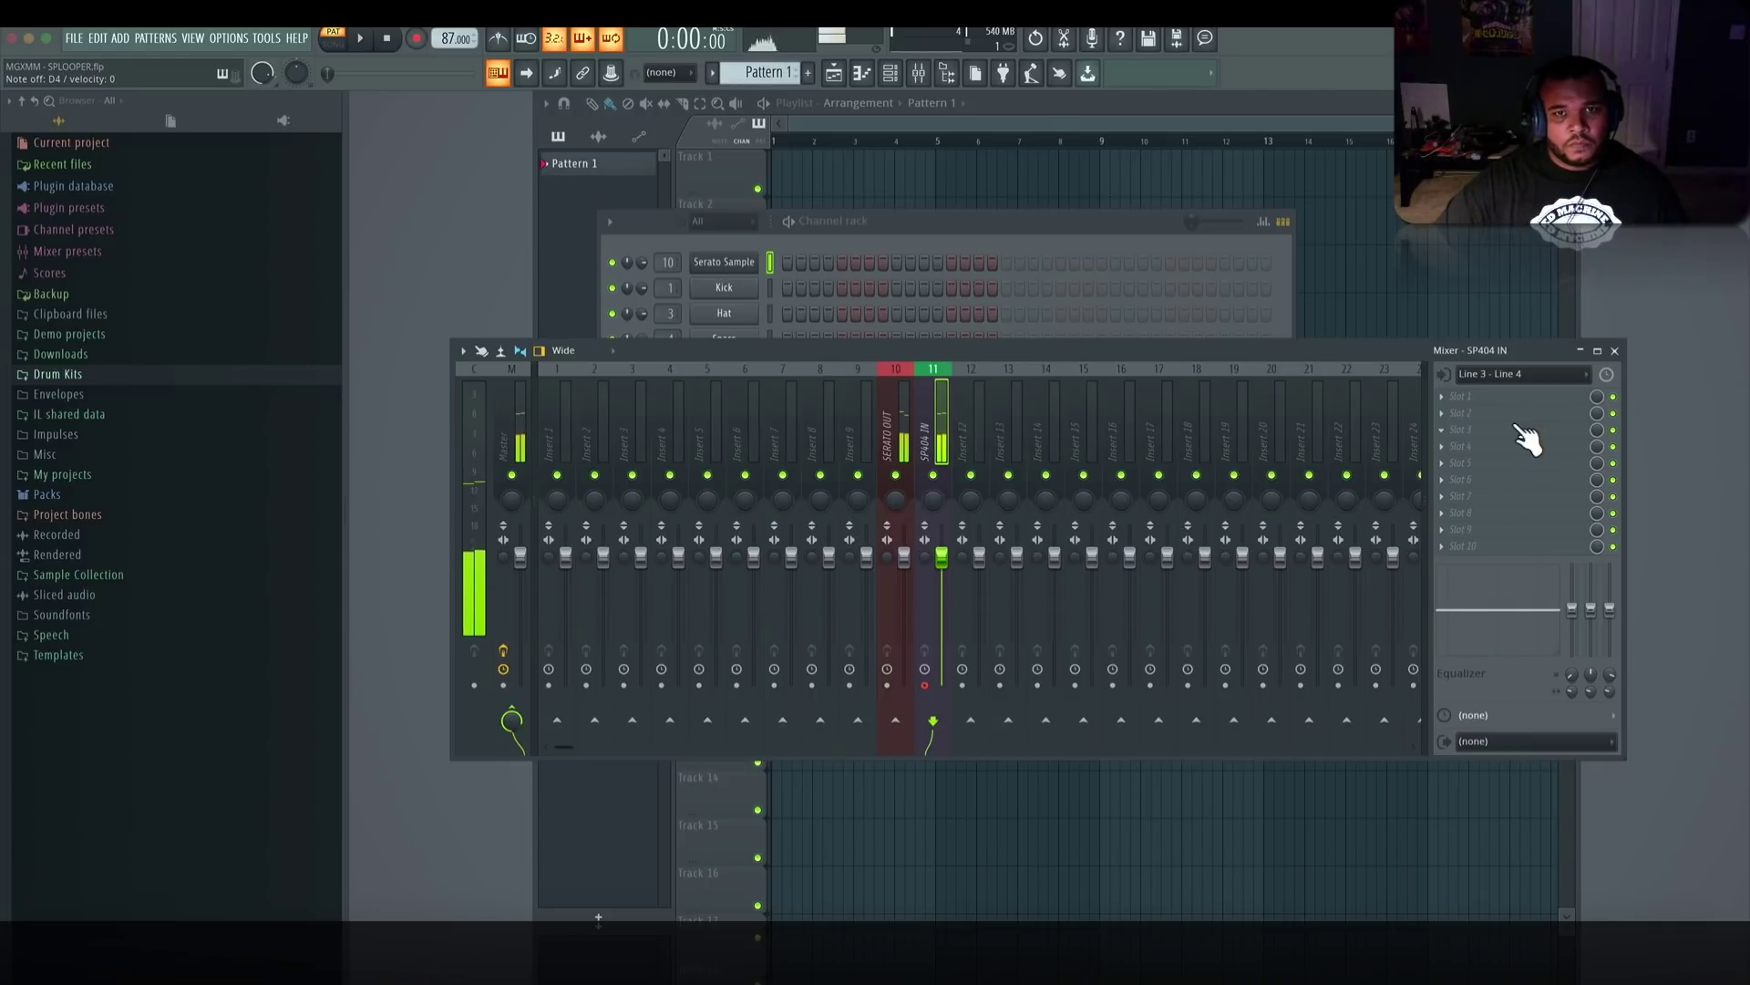
# - Record a pass capturing G#3 and C4 Serato Sample notes, then view them in the piano roll
pyautogui.click(416, 38)
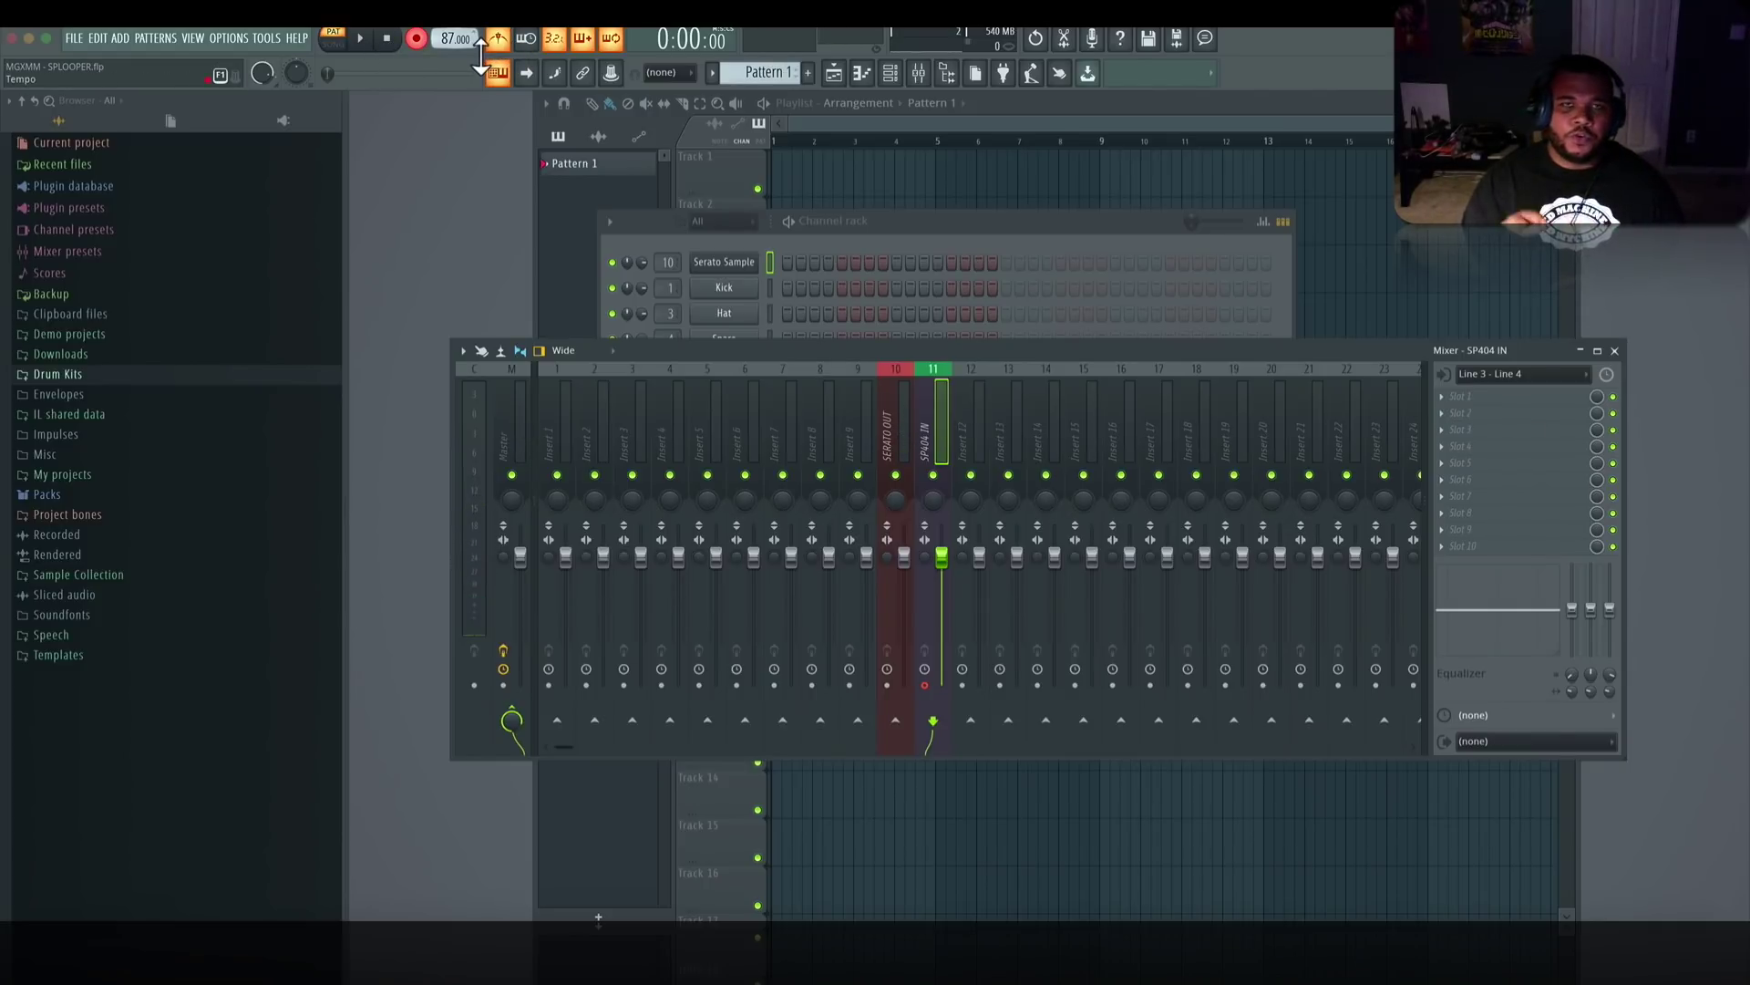
pyautogui.click(365, 41)
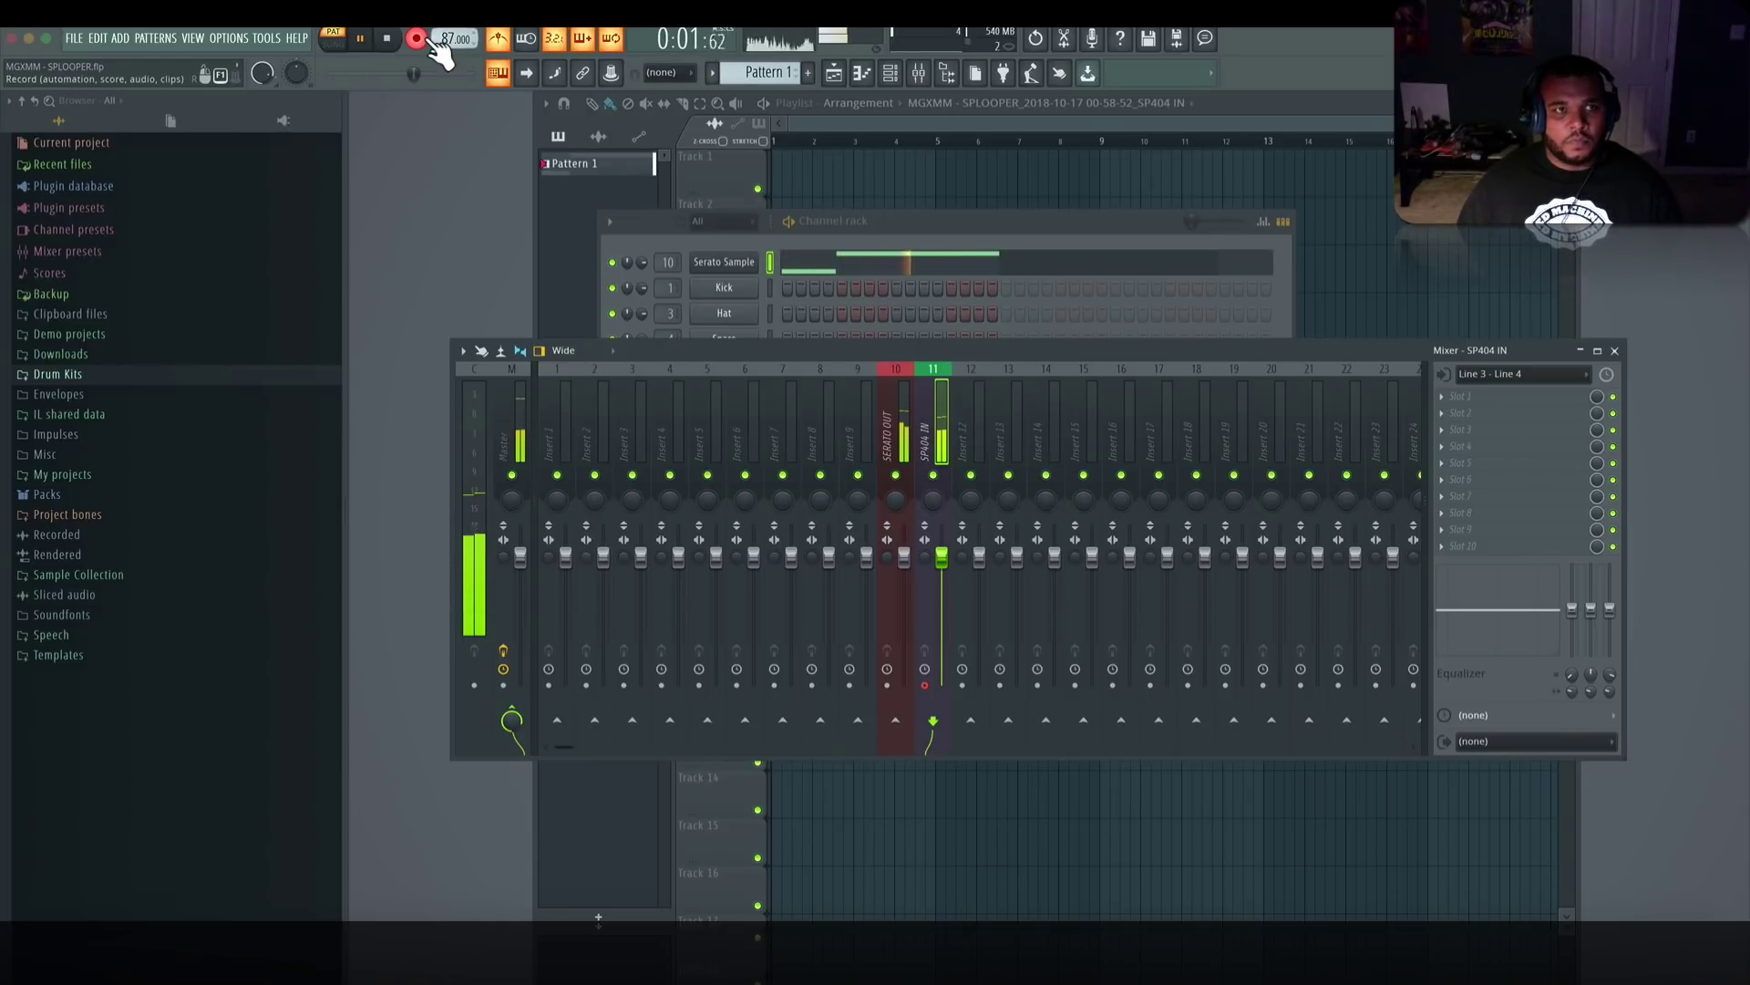
pyautogui.press('space')
pyautogui.click(918, 262)
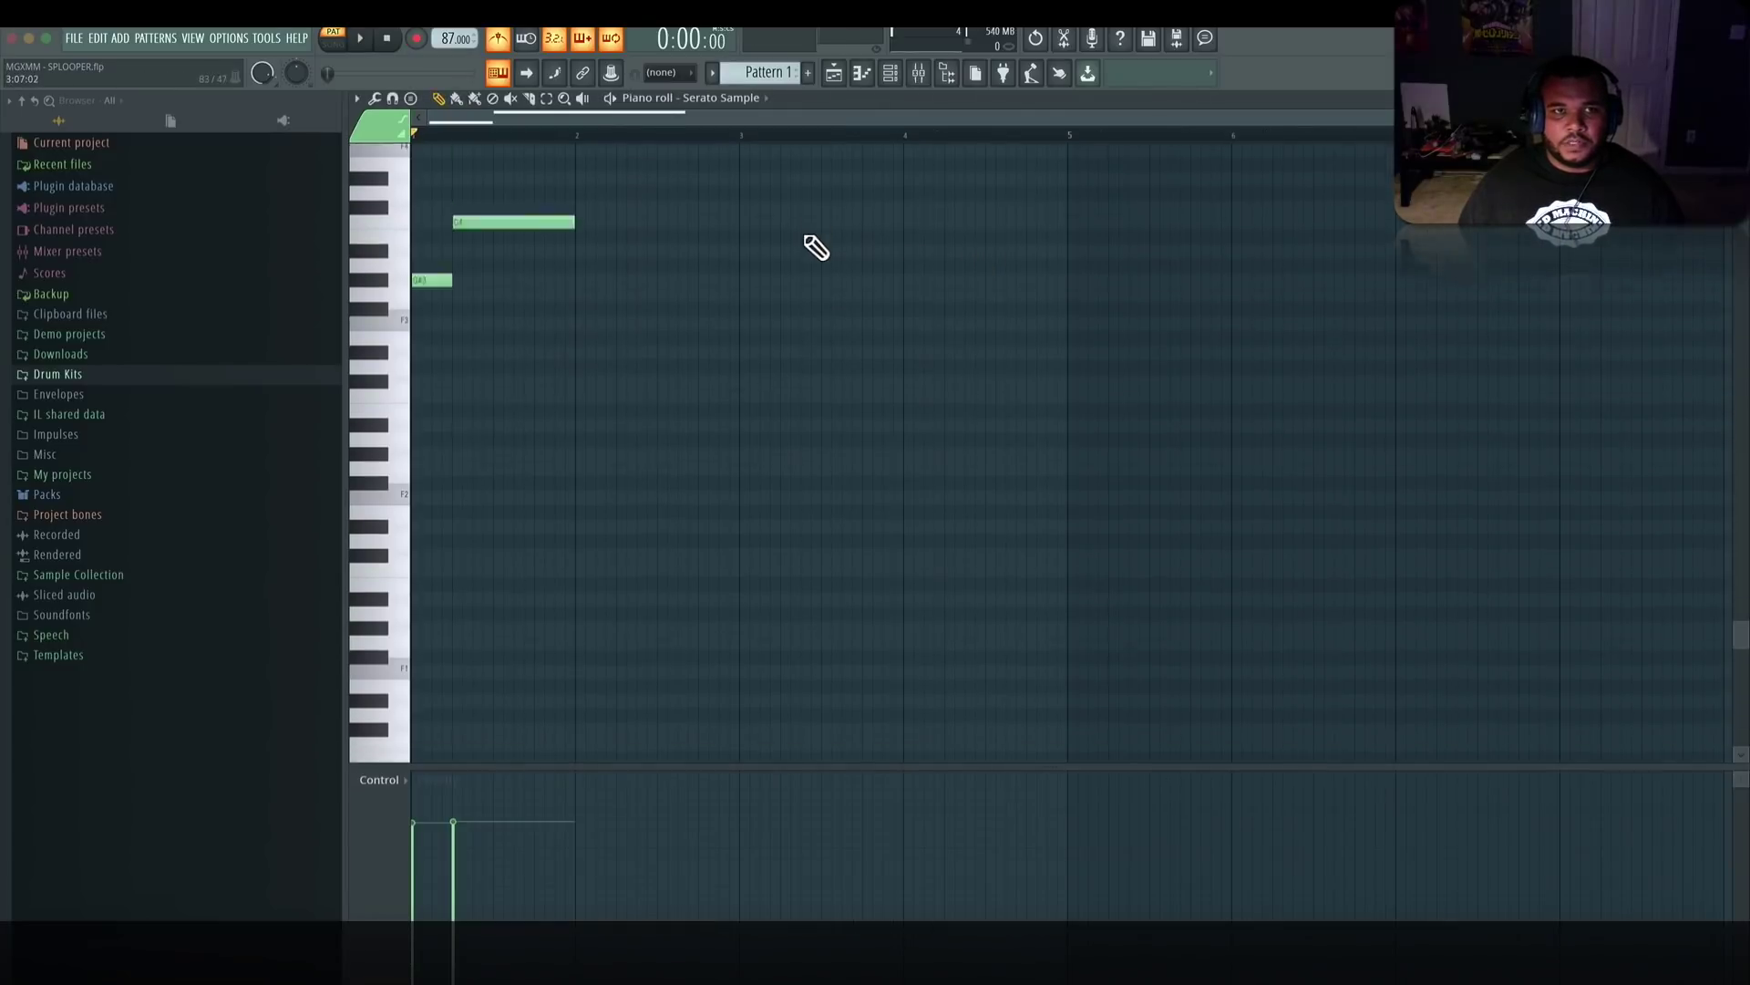
# - Stretch the C4 note to end at bar 3, play the pattern, and close the piano roll
pyautogui.moveTo(668, 315); pyautogui.dragTo(703, 133)
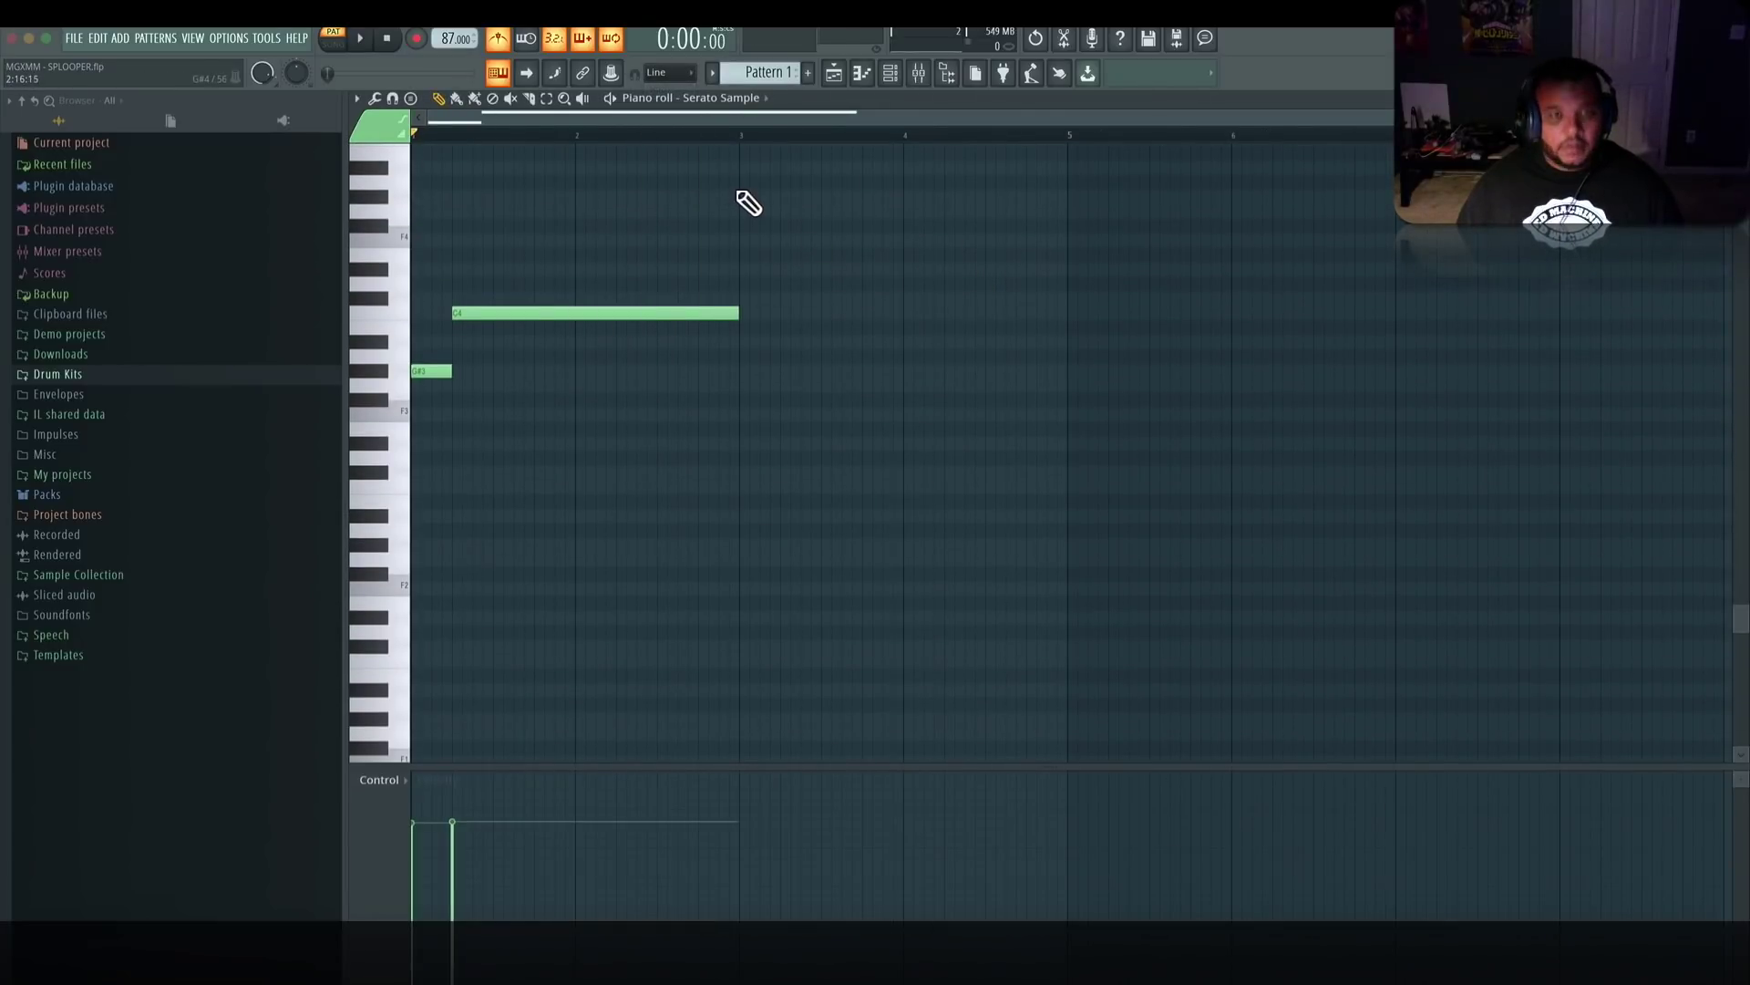
pyautogui.press('space')
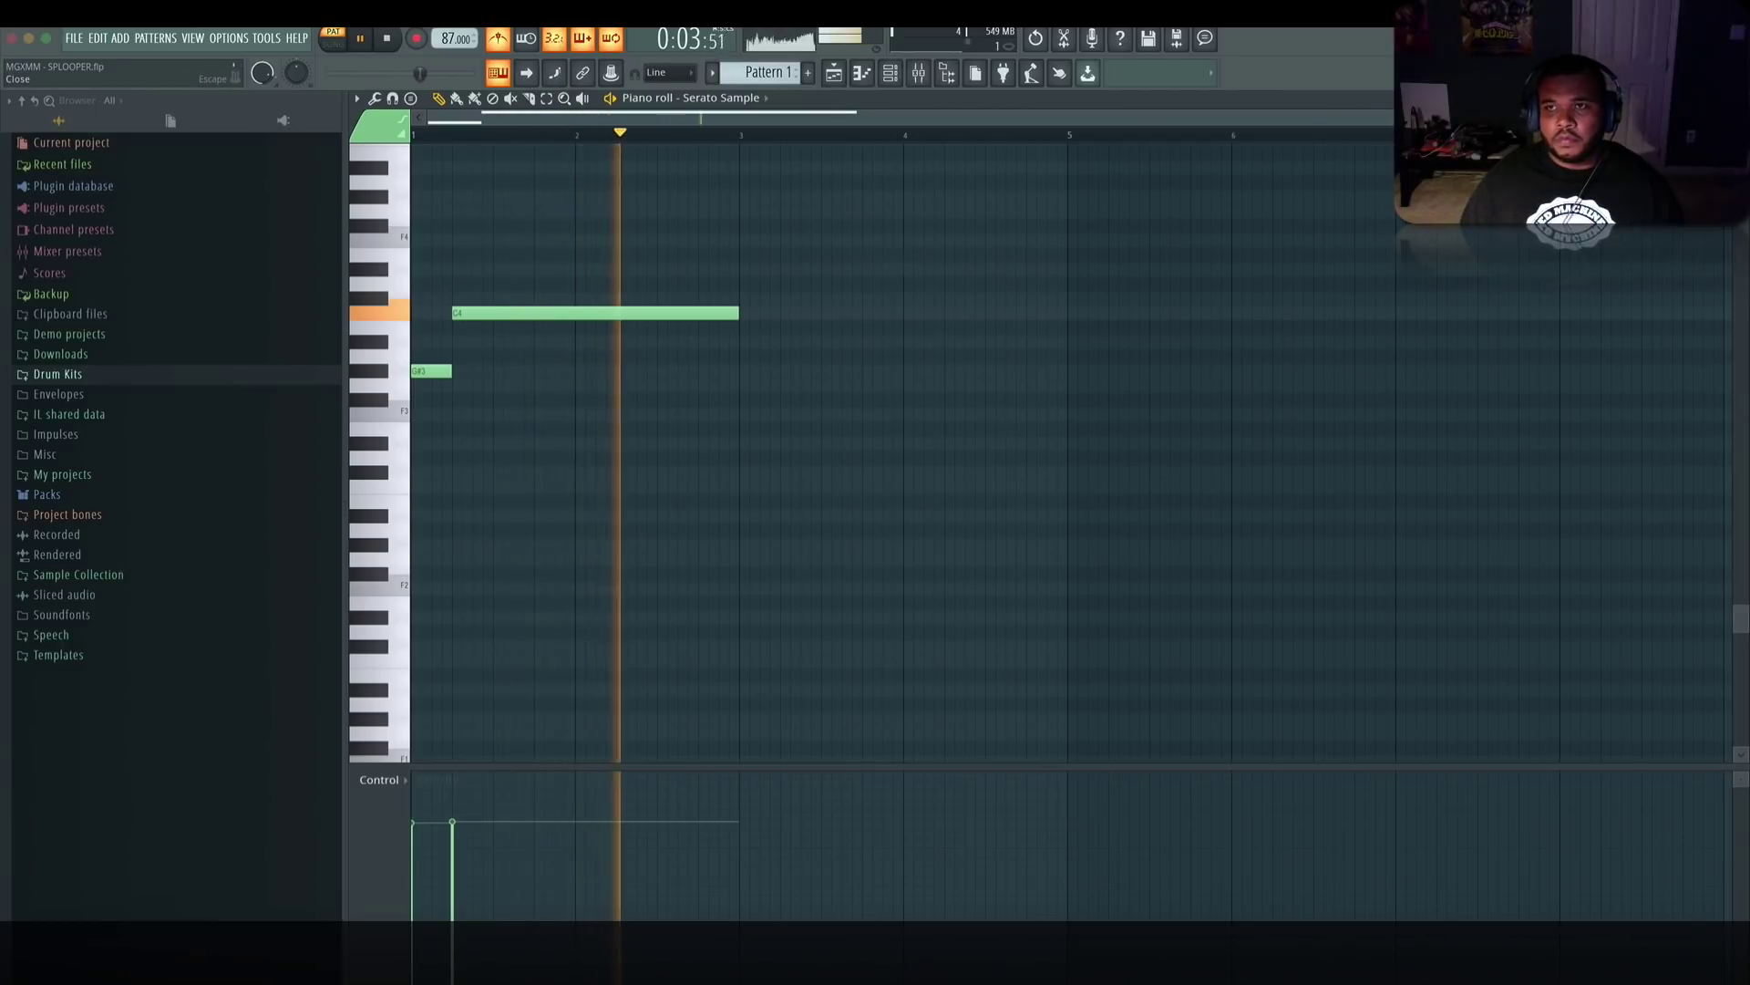
pyautogui.click(545, 80)
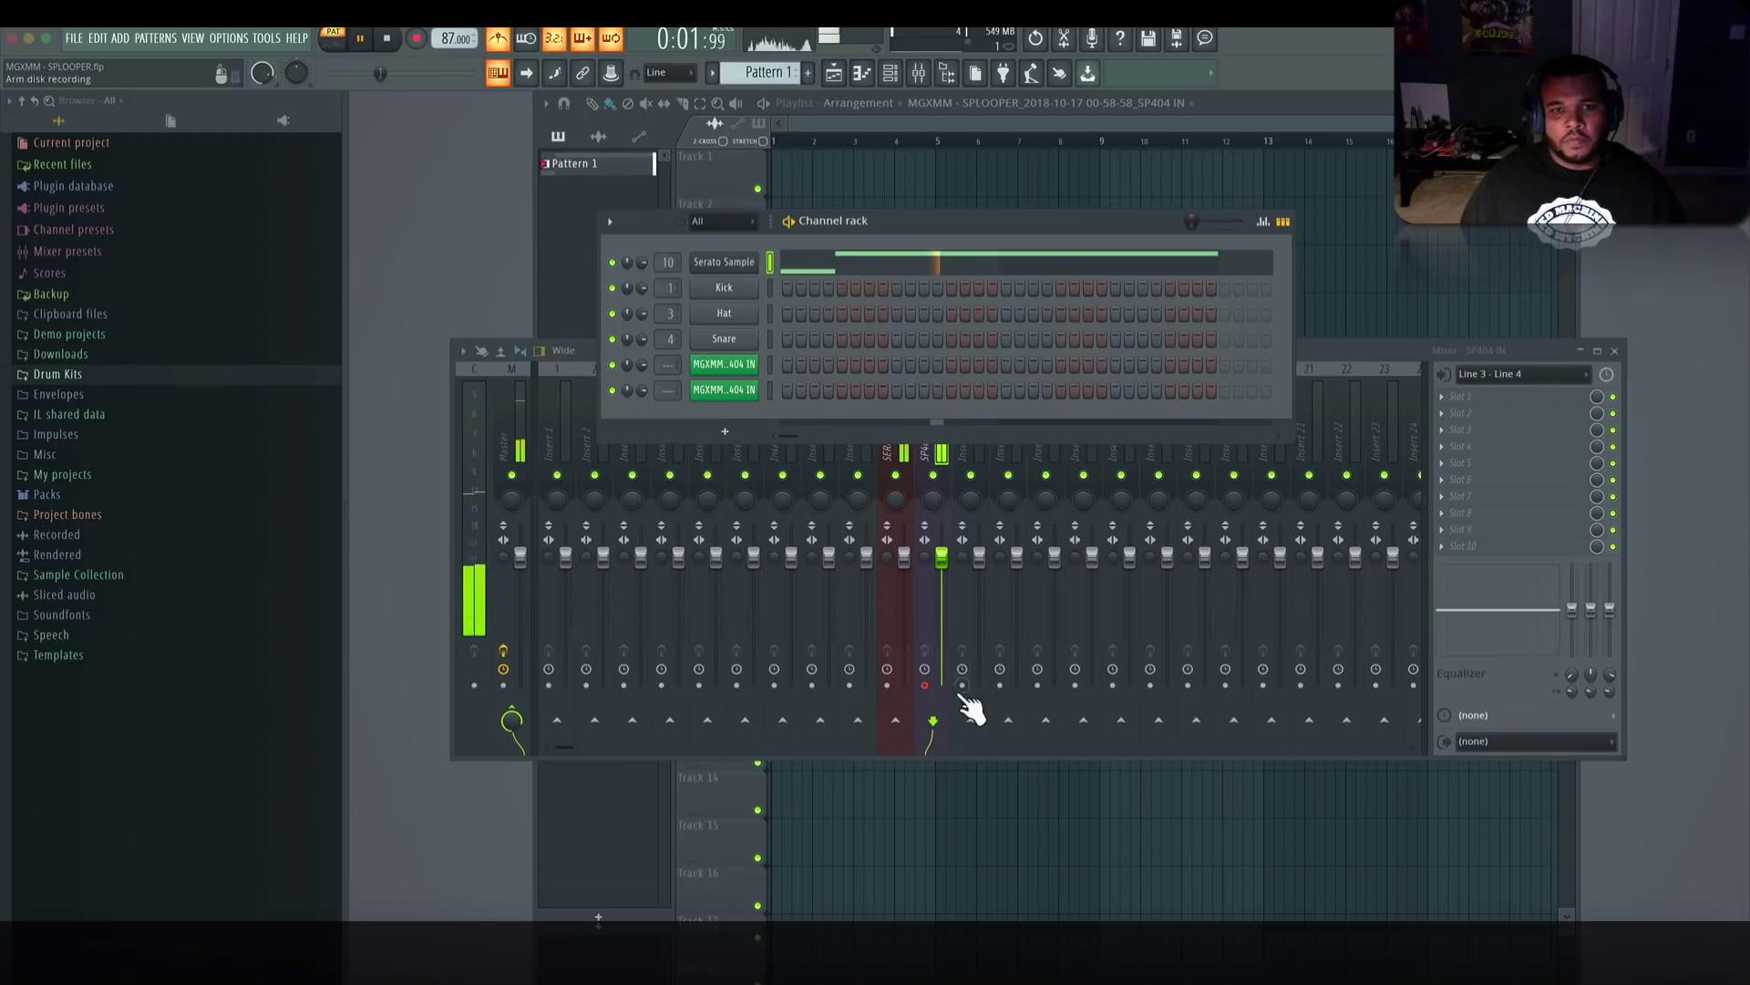
# - Stop playback and open the first SP404 IN recording's sampler settings to preview its waveform
pyautogui.press('space')
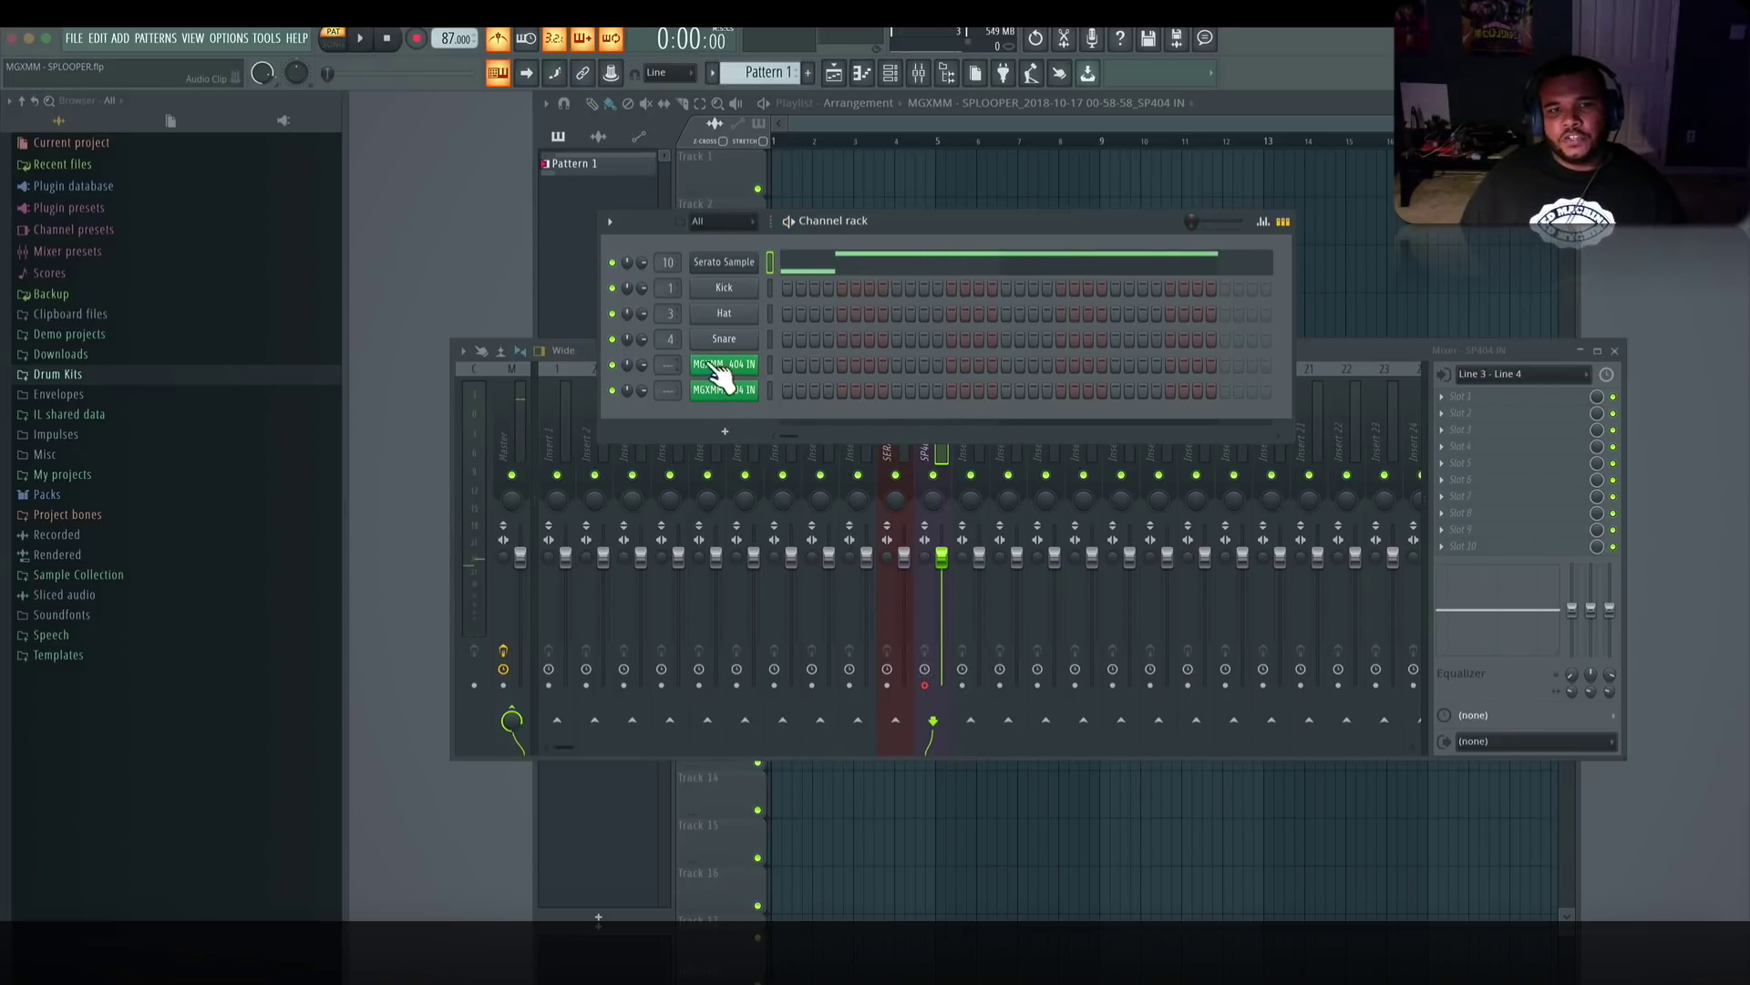
pyautogui.click(740, 366)
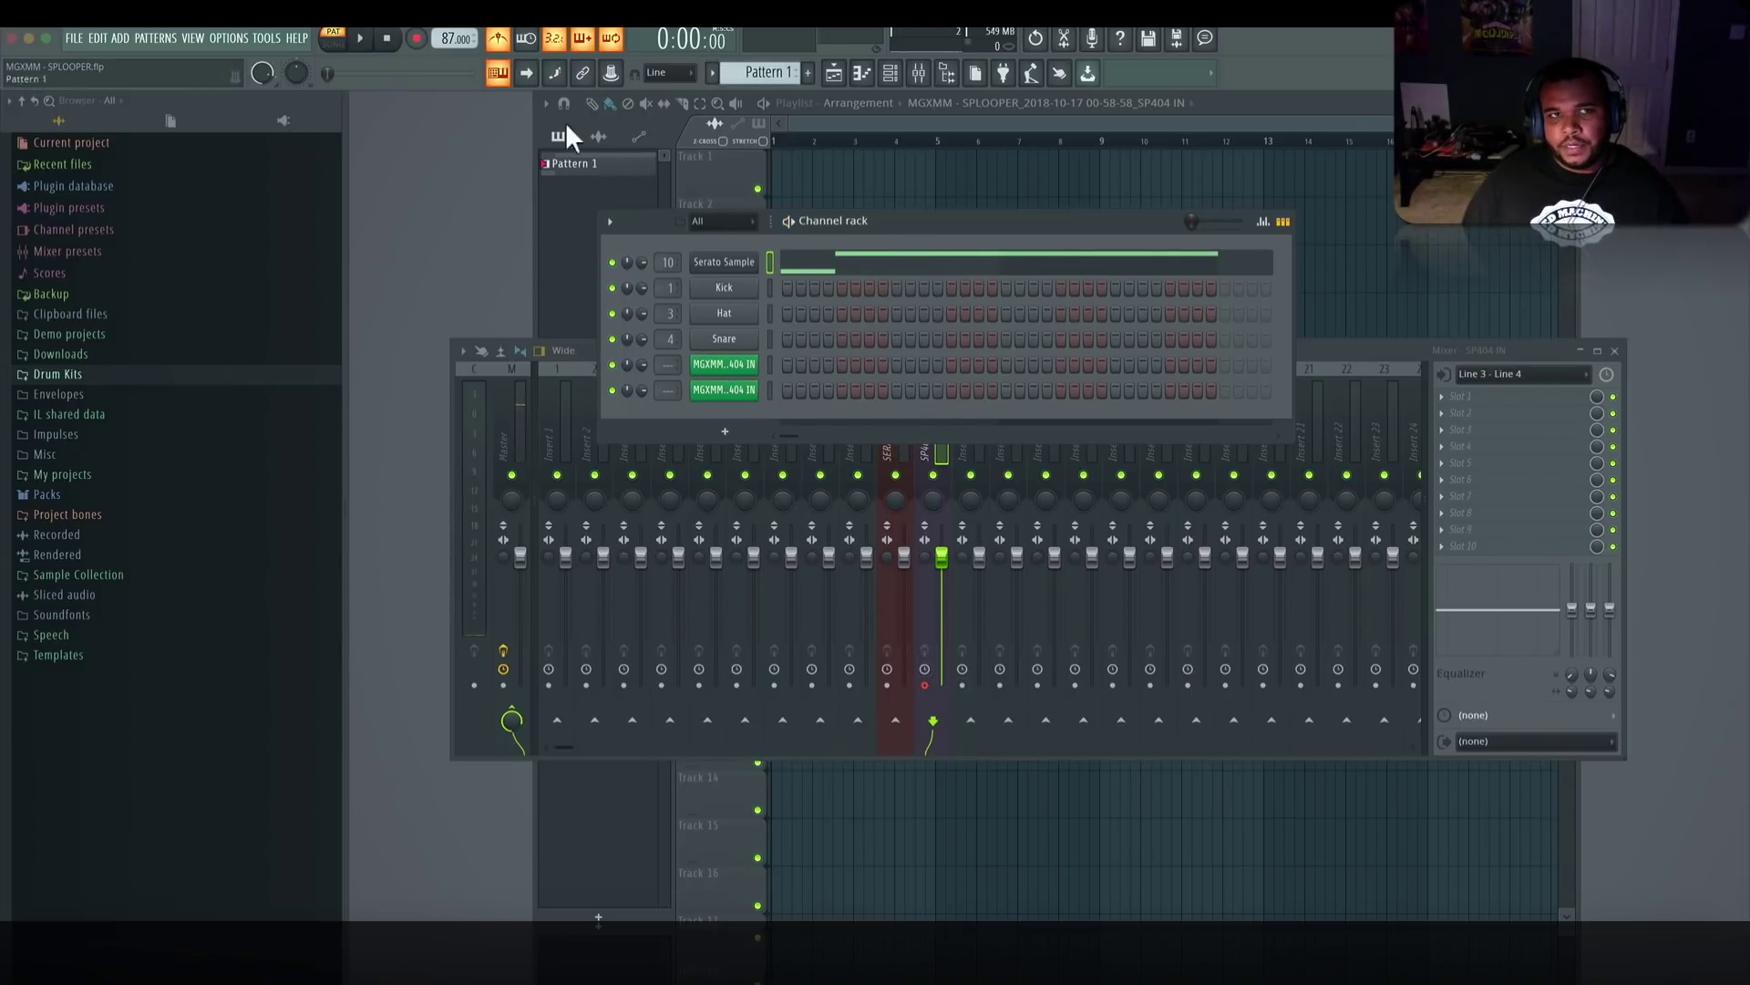
pyautogui.click(598, 135)
pyautogui.click(721, 392)
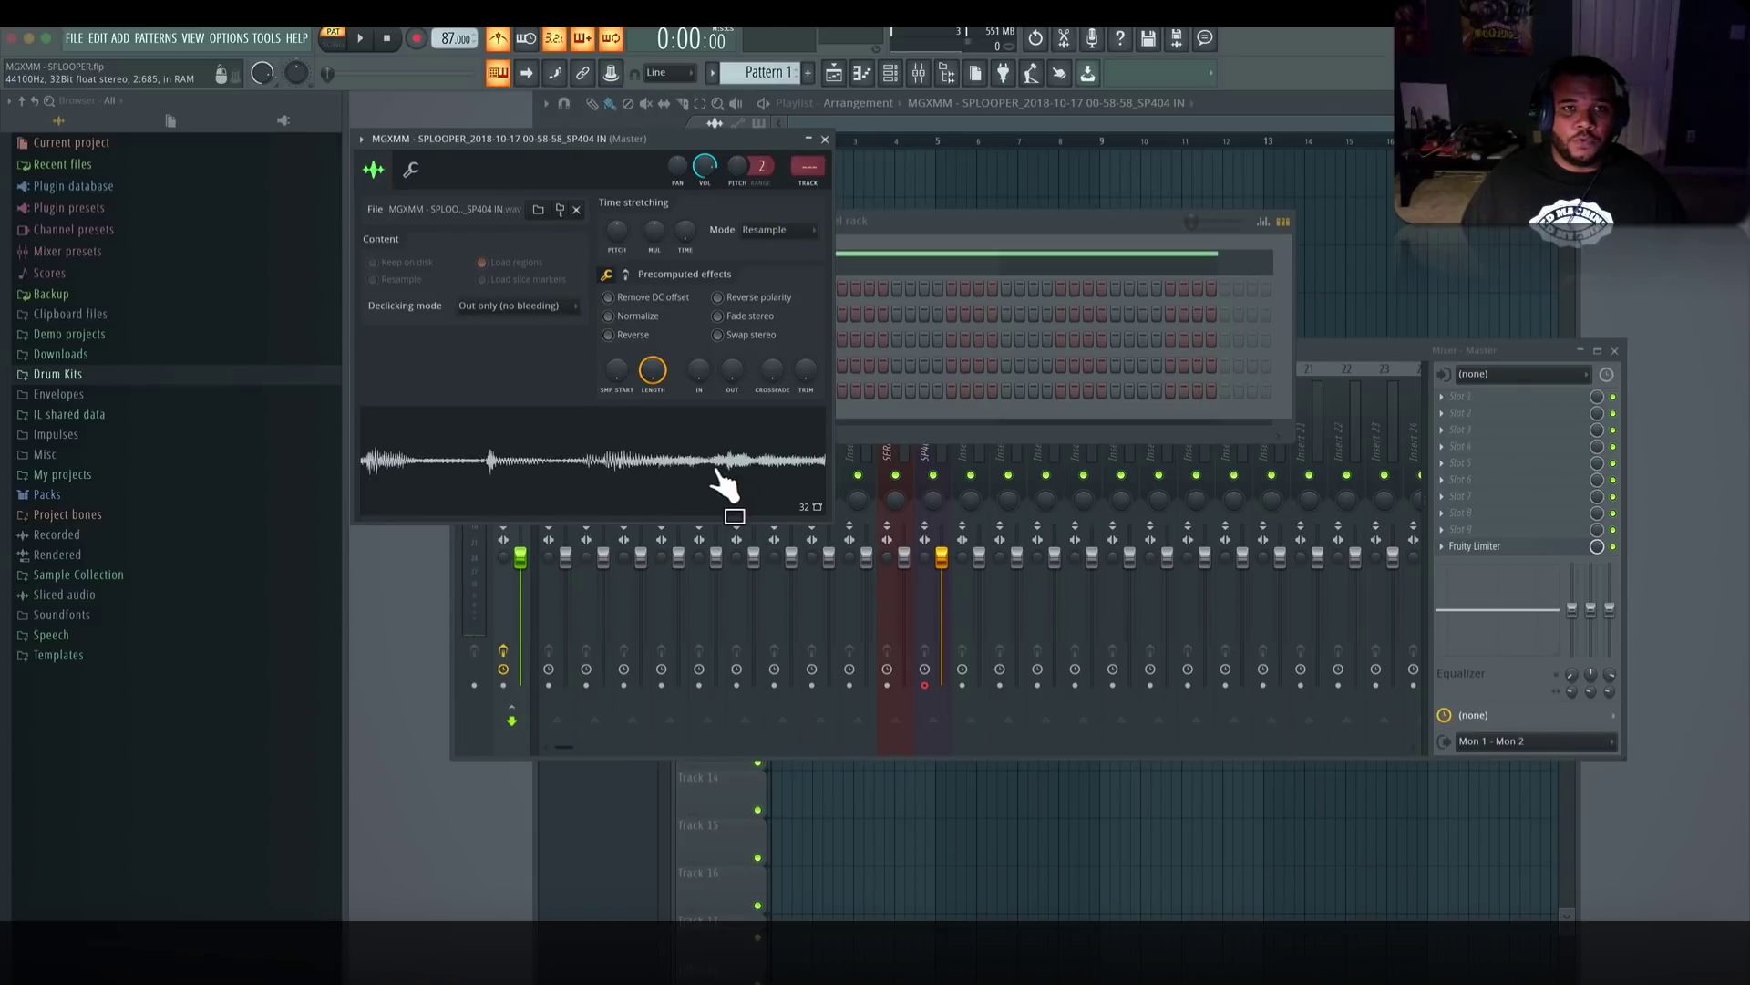
pyautogui.click(725, 489)
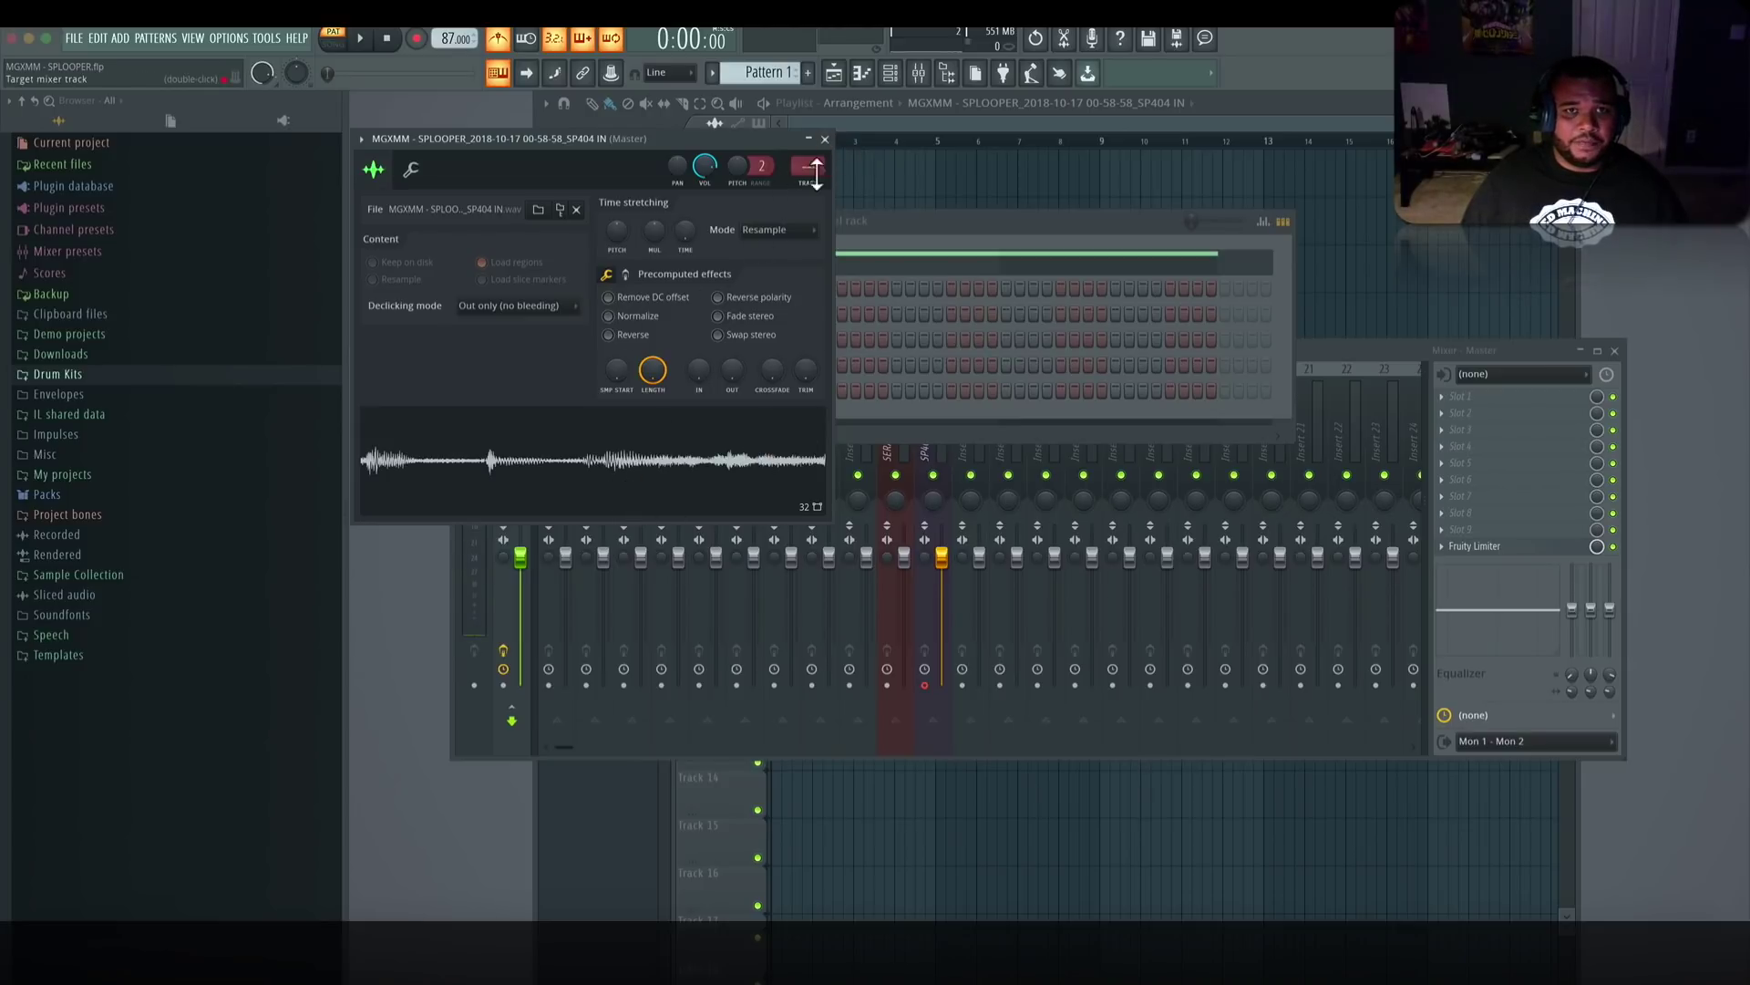
# - Close the recorded SP404 IN sample's channel settings window
pyautogui.click(825, 139)
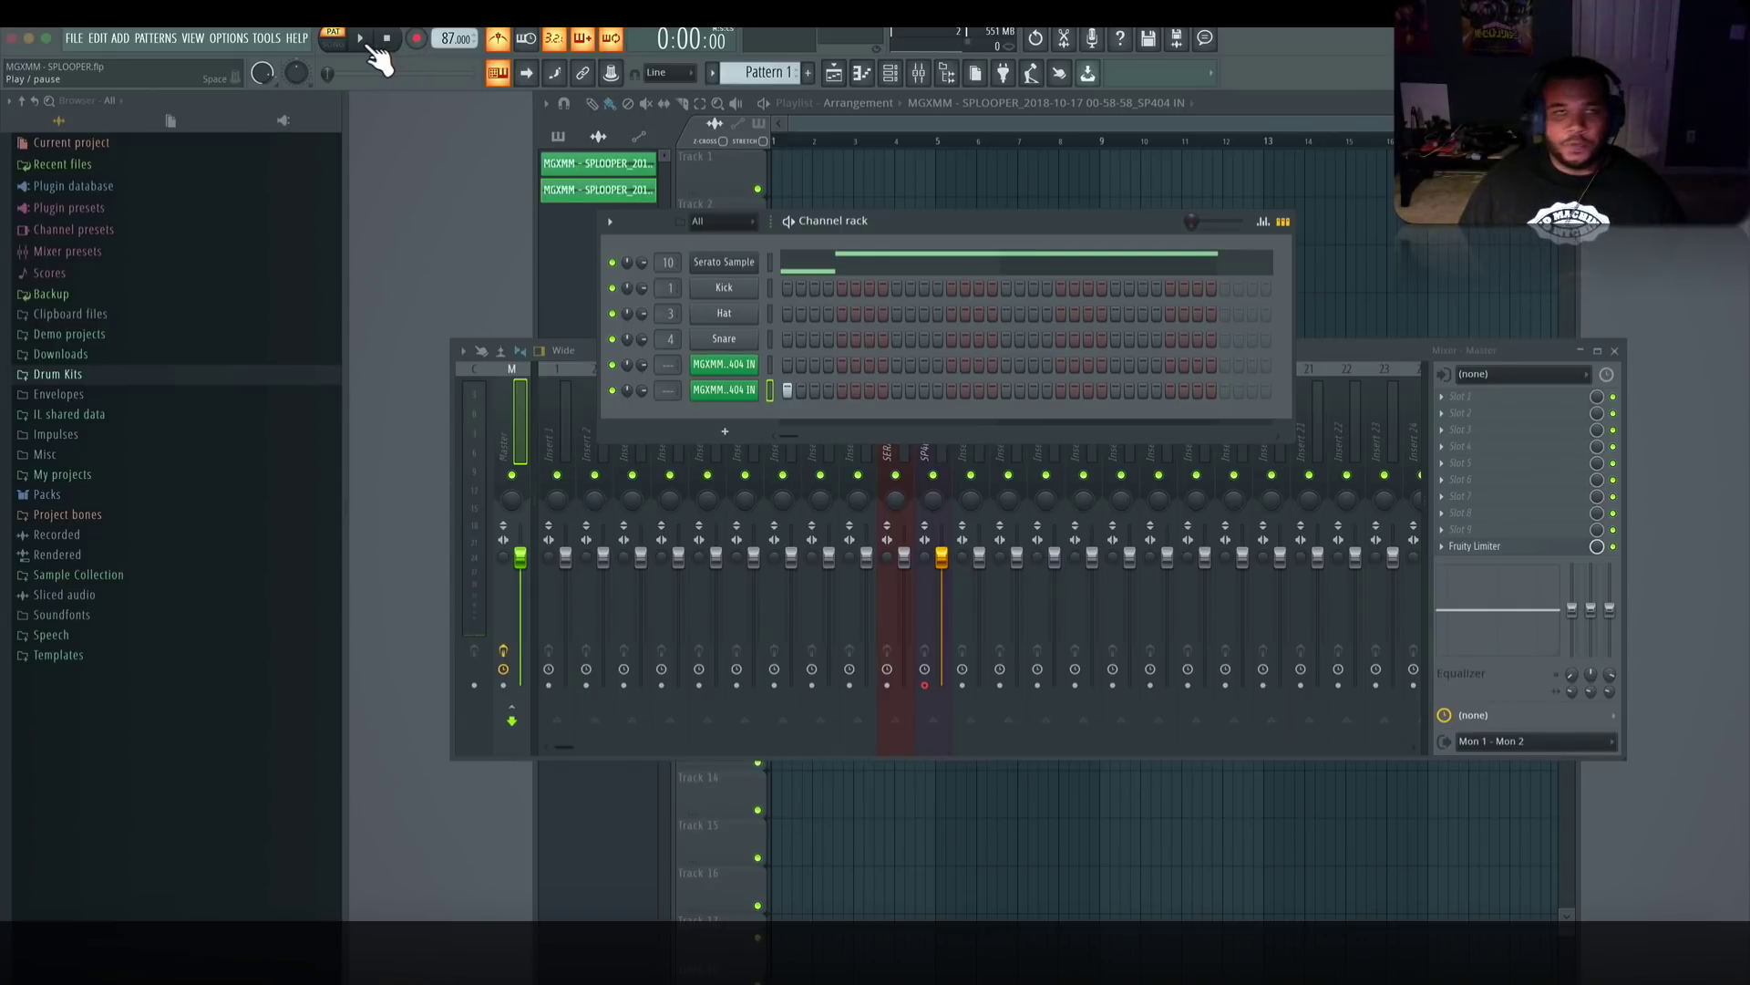
# - Record another SP-404 loop pass, adding two SP404 IN clips, and open the newest clip's settings
pyautogui.click(364, 44)
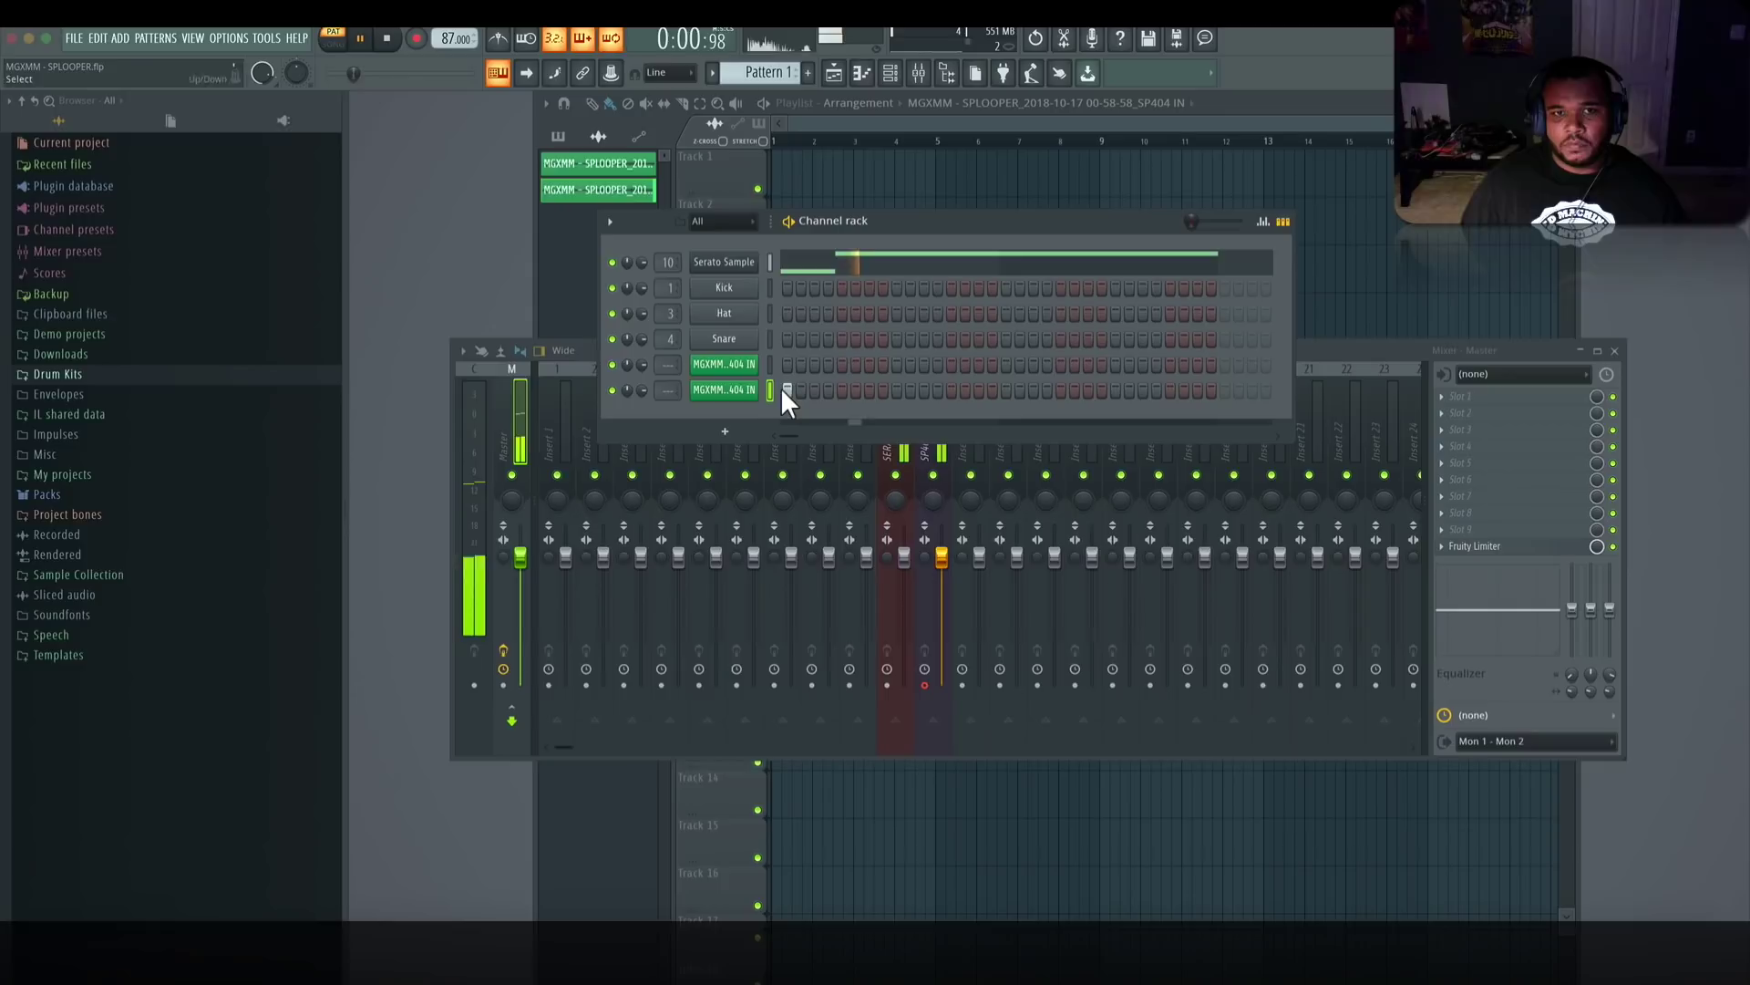
pyautogui.click(399, 44)
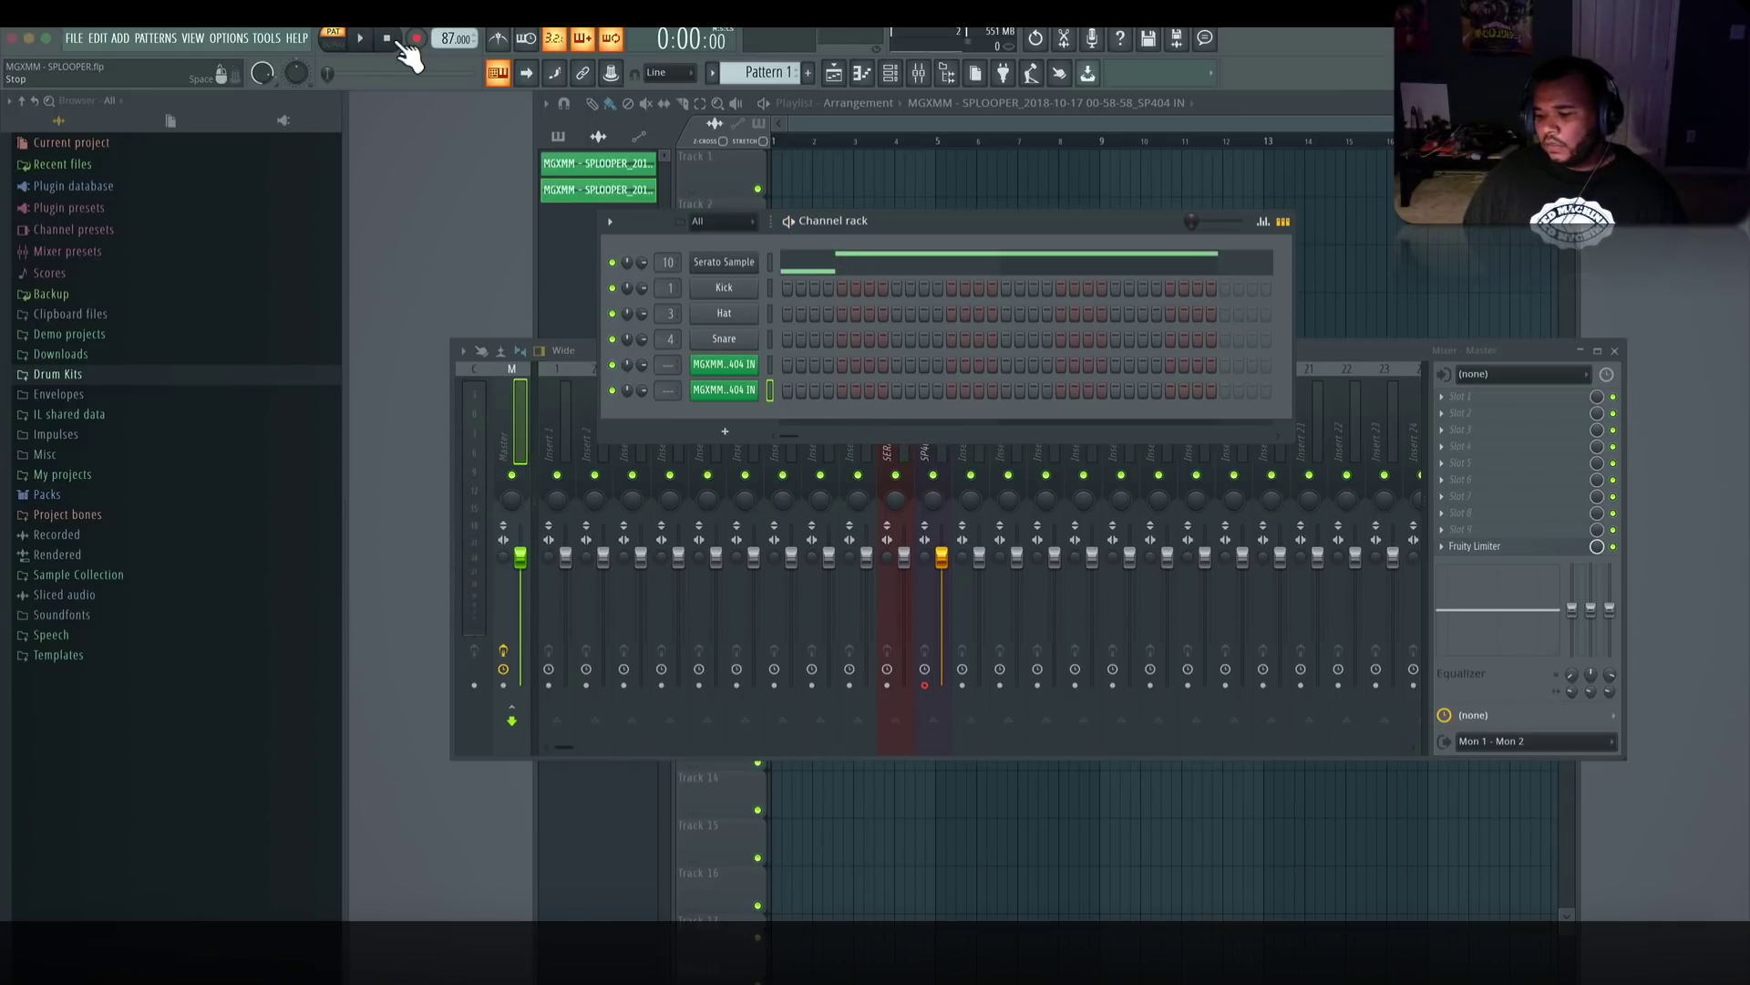
pyautogui.click(416, 39)
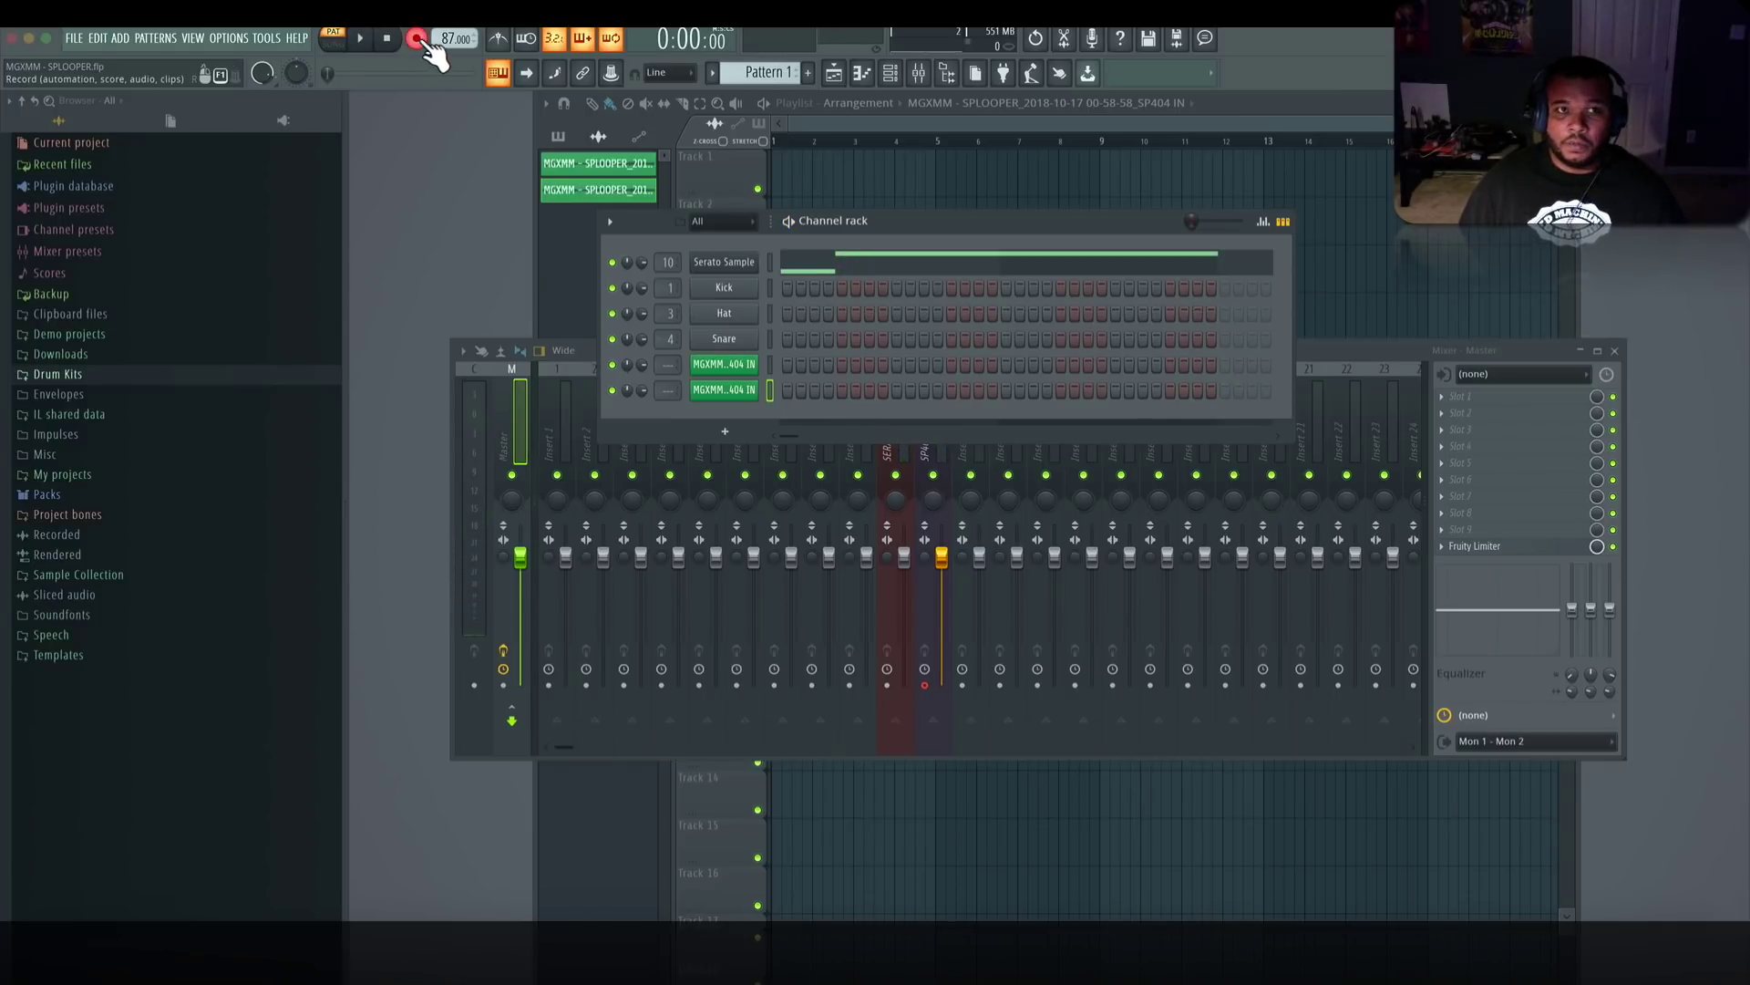
pyautogui.click(365, 44)
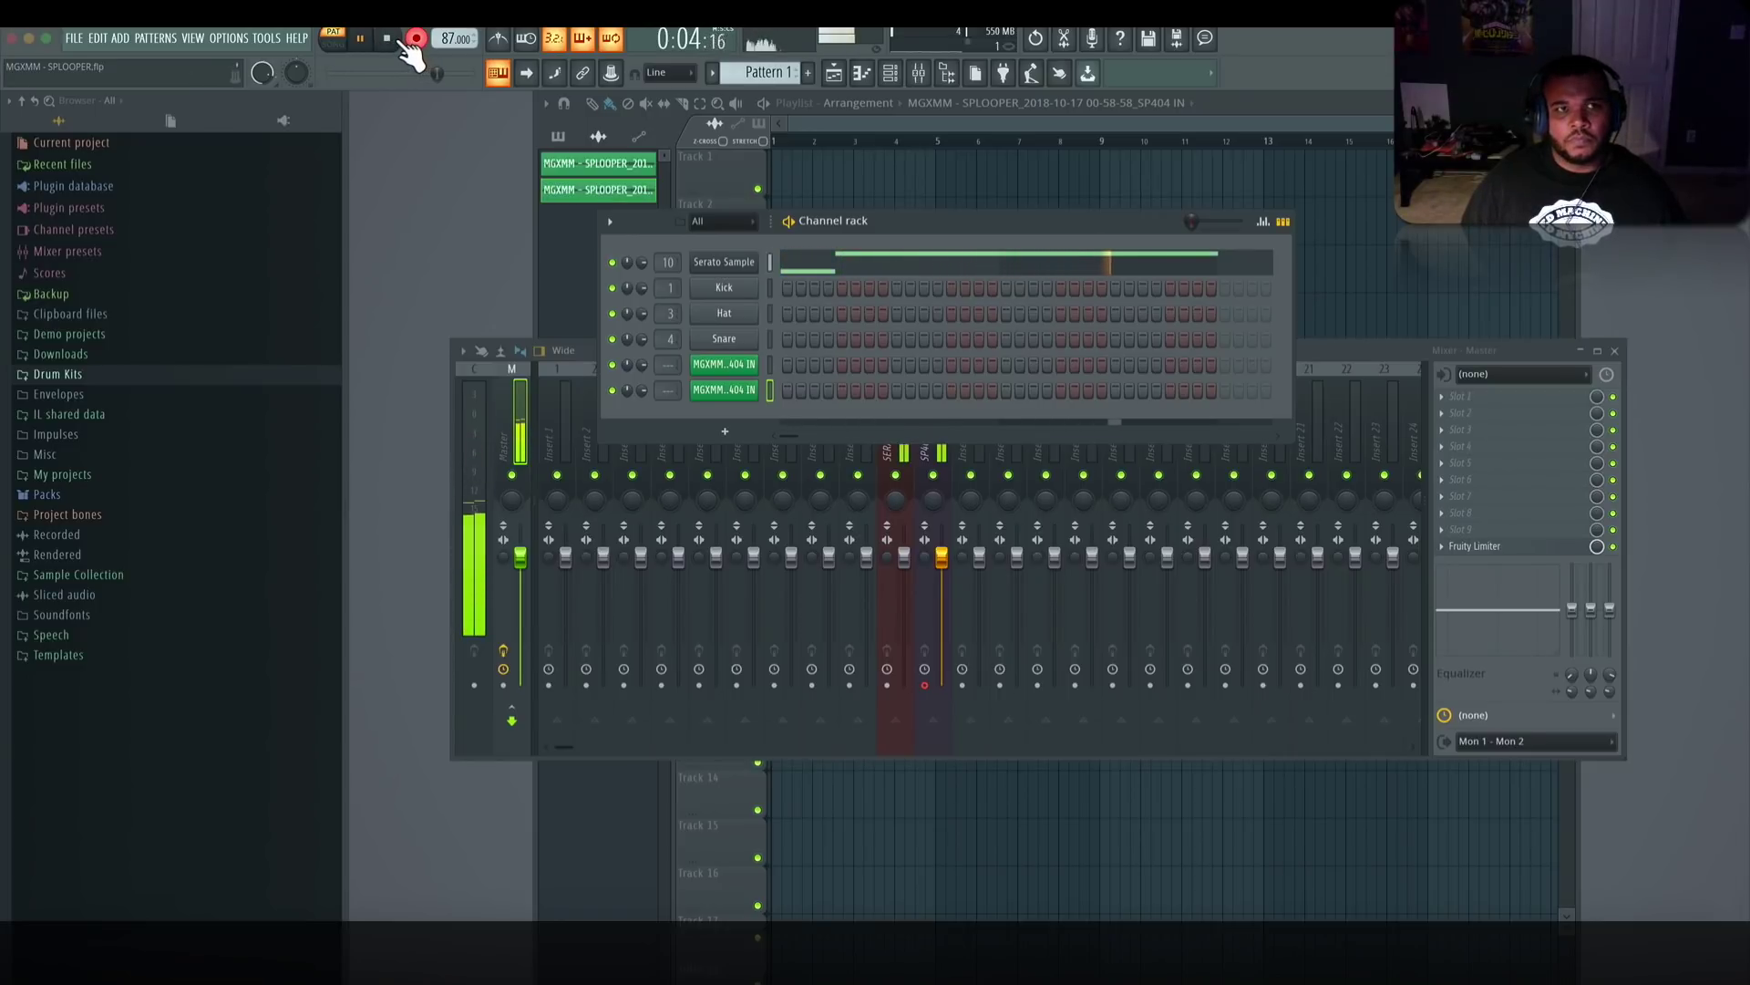
pyautogui.click(401, 42)
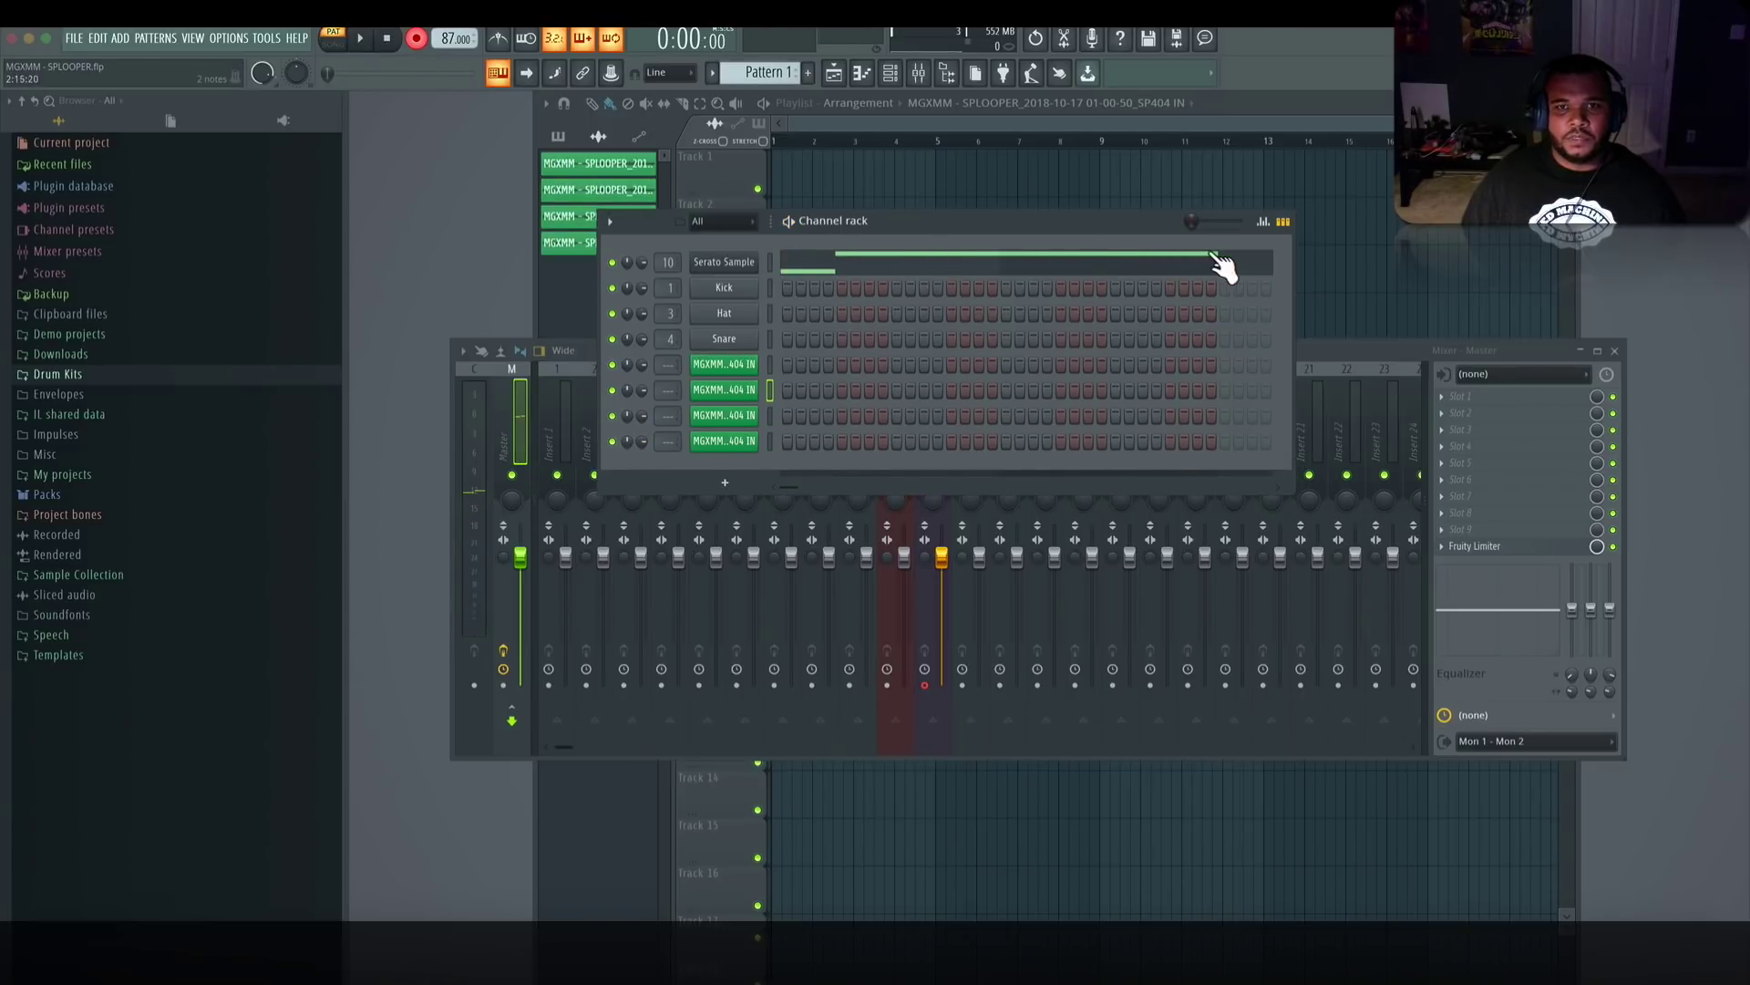
pyautogui.click(743, 440)
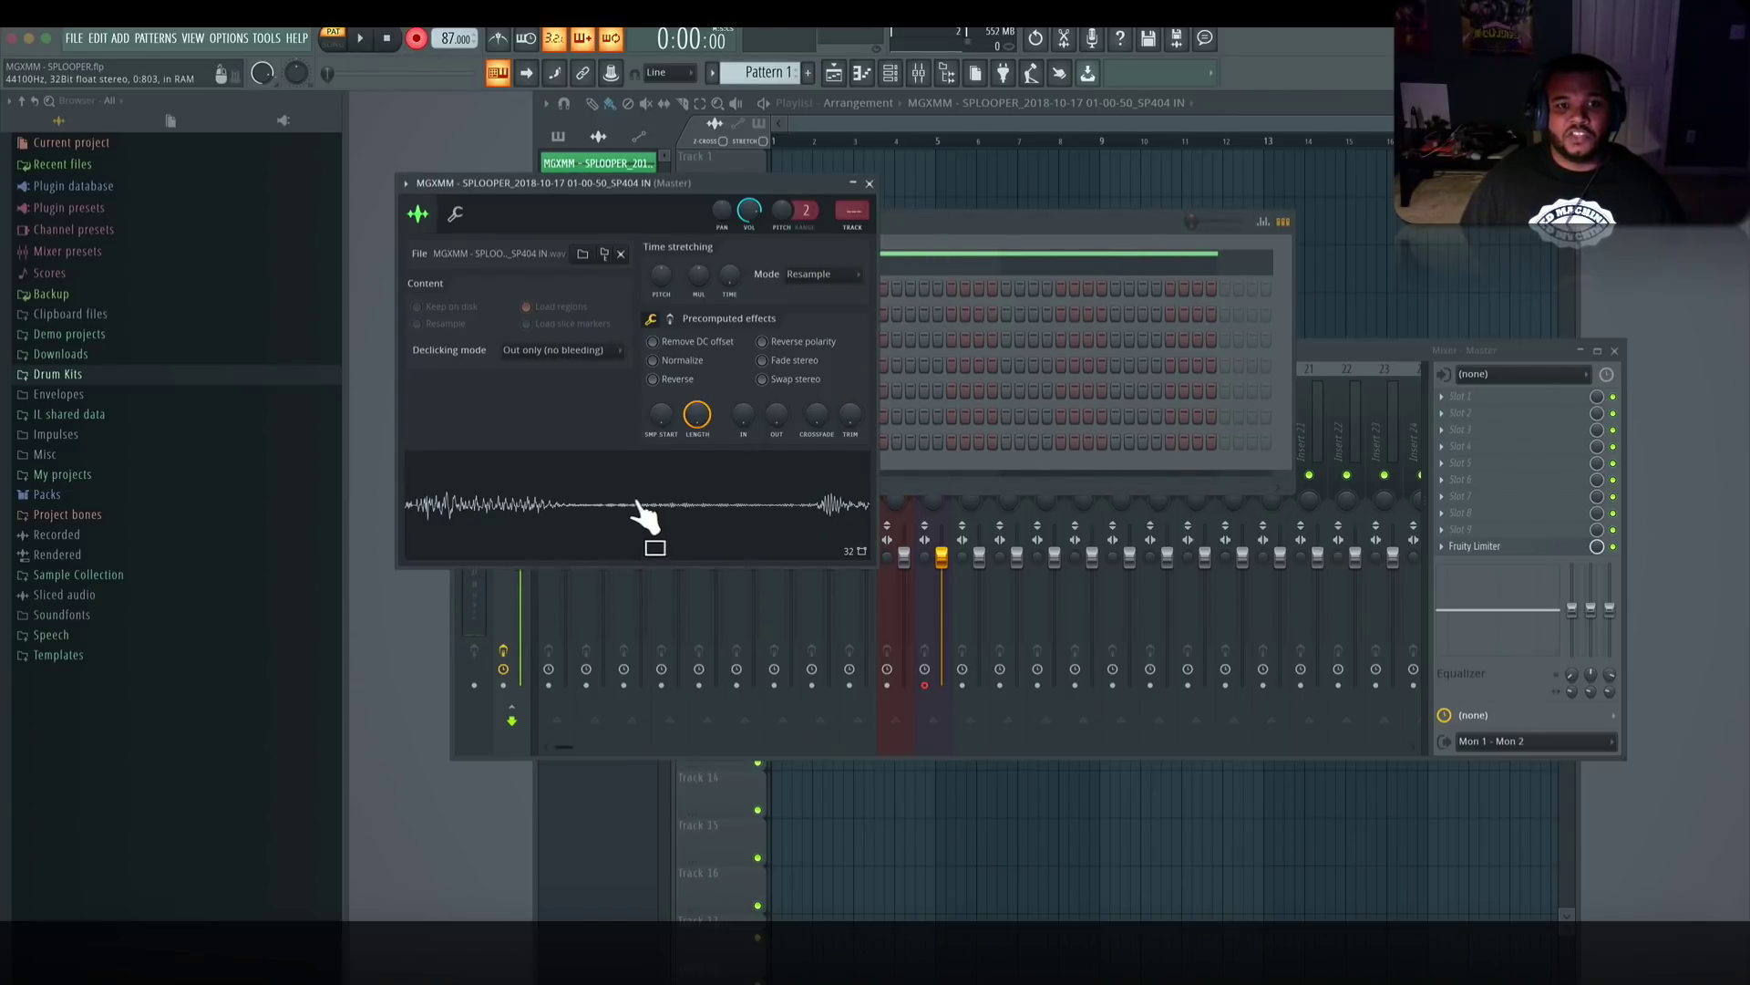
pyautogui.click(869, 184)
pyautogui.click(718, 417)
pyautogui.click(611, 476)
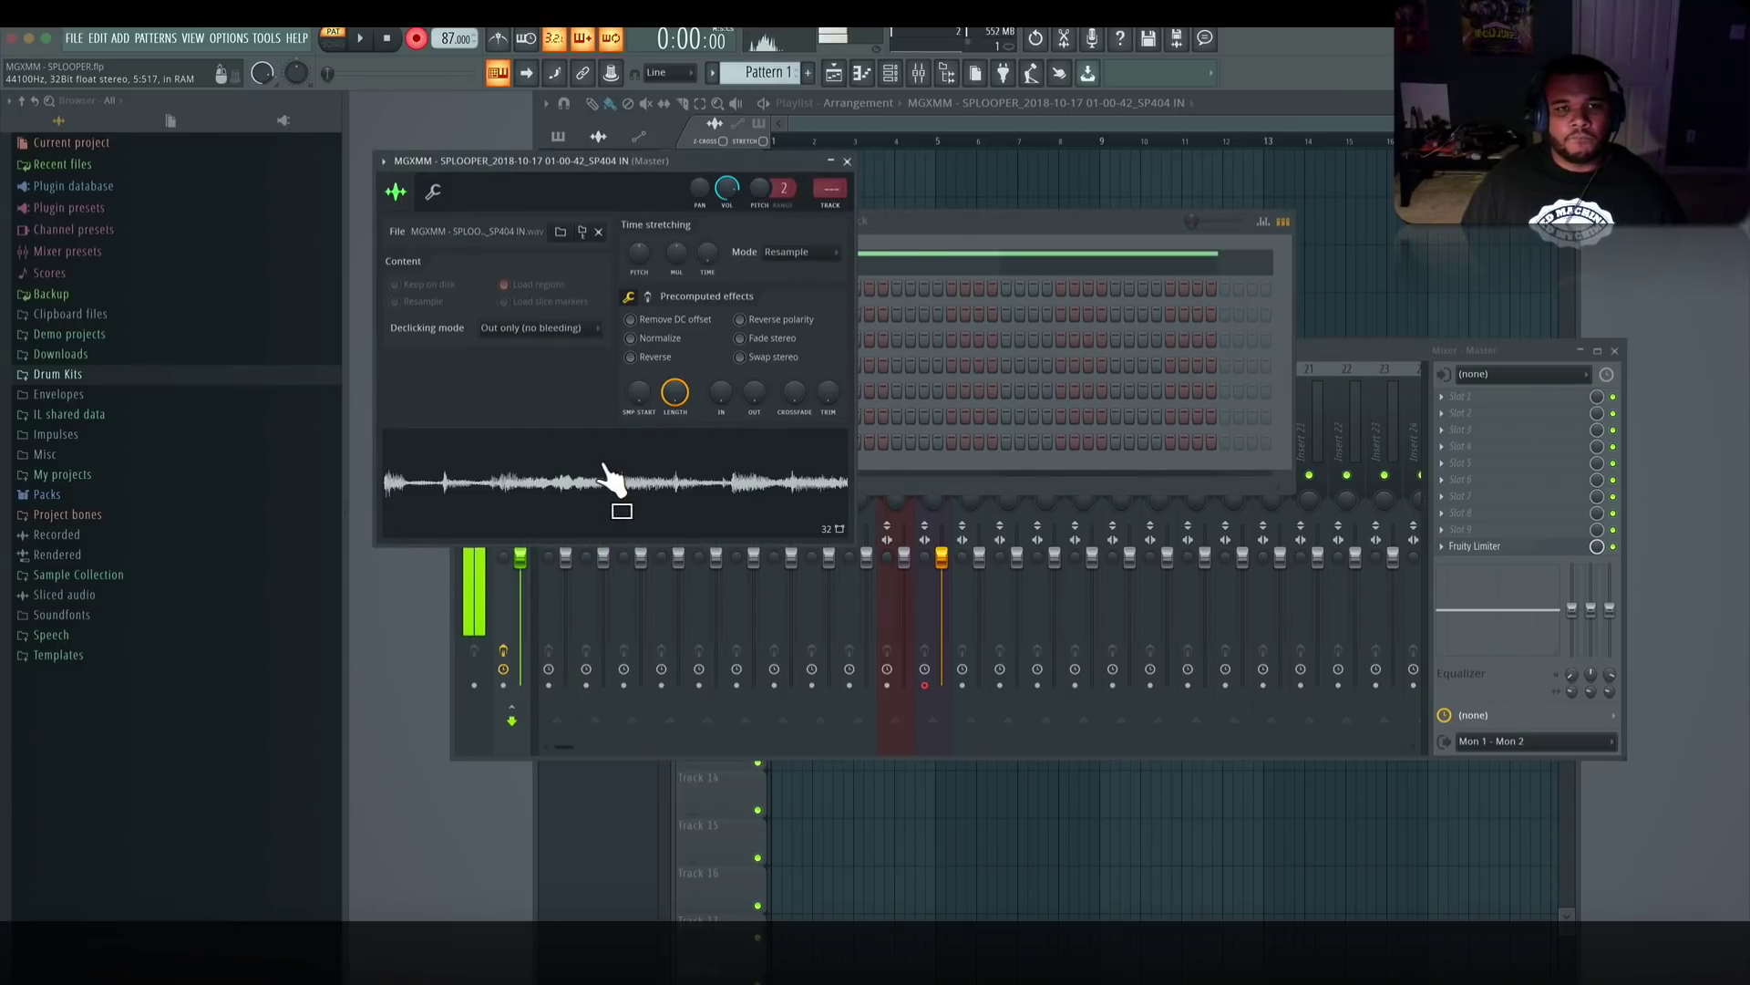
pyautogui.click(848, 162)
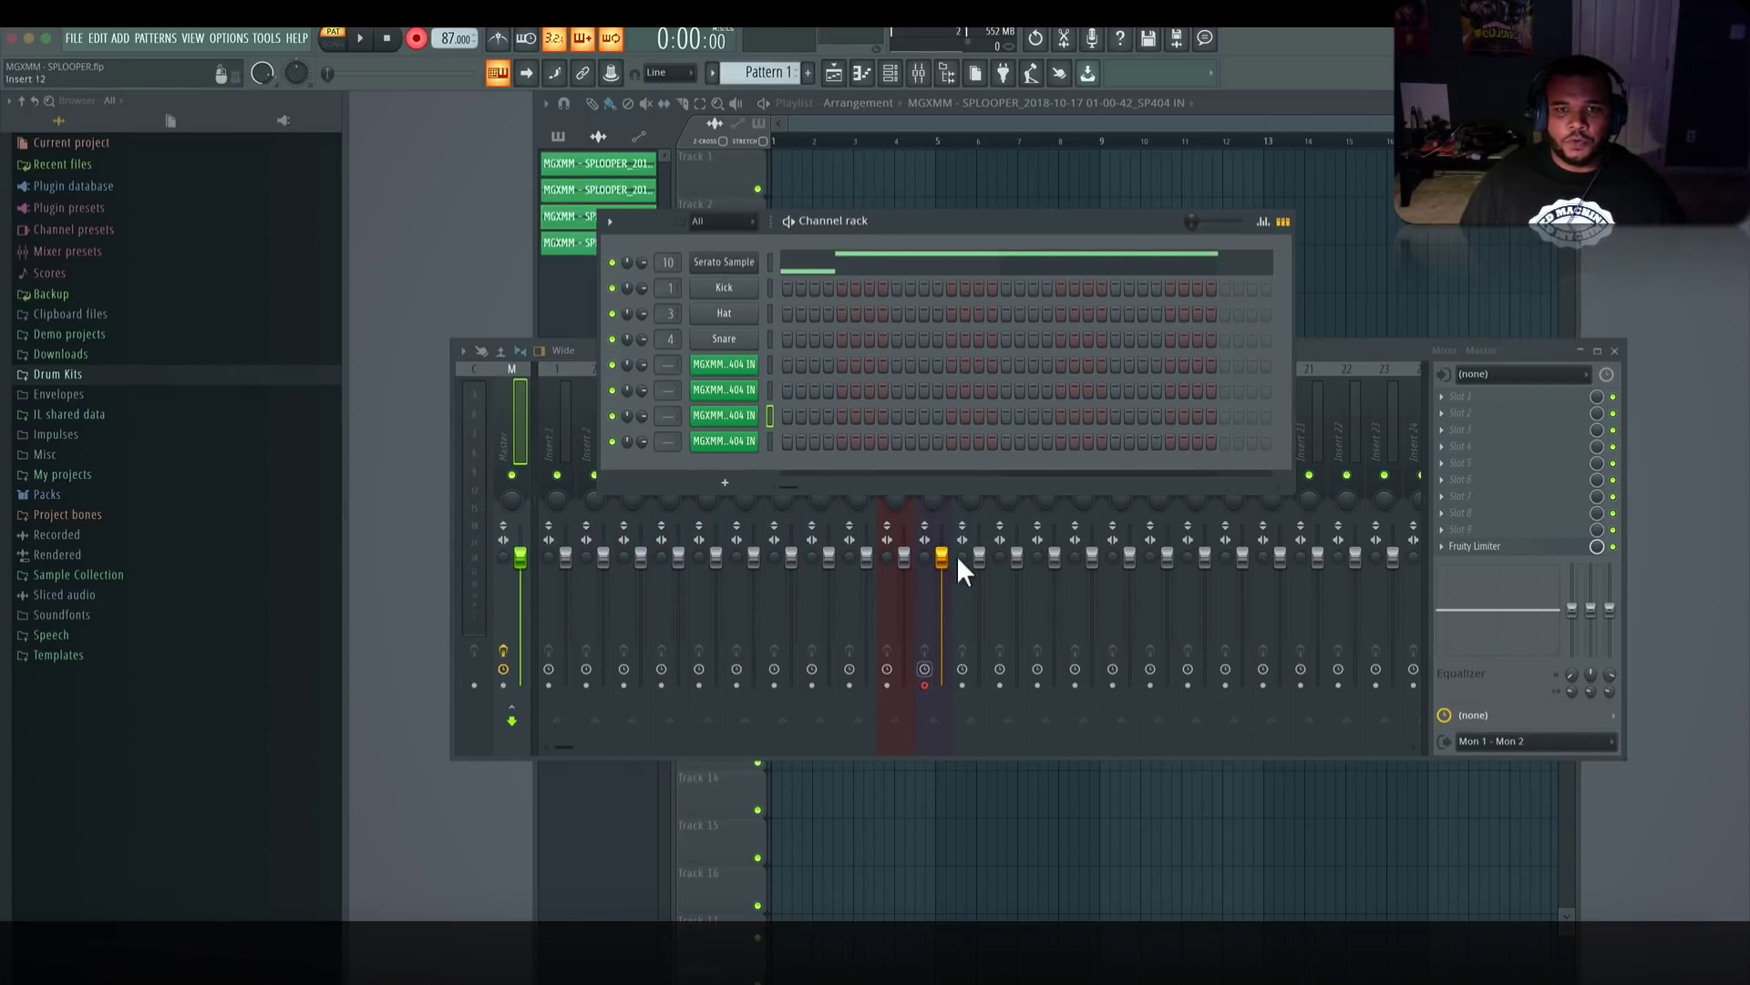
pyautogui.click(1450, 401)
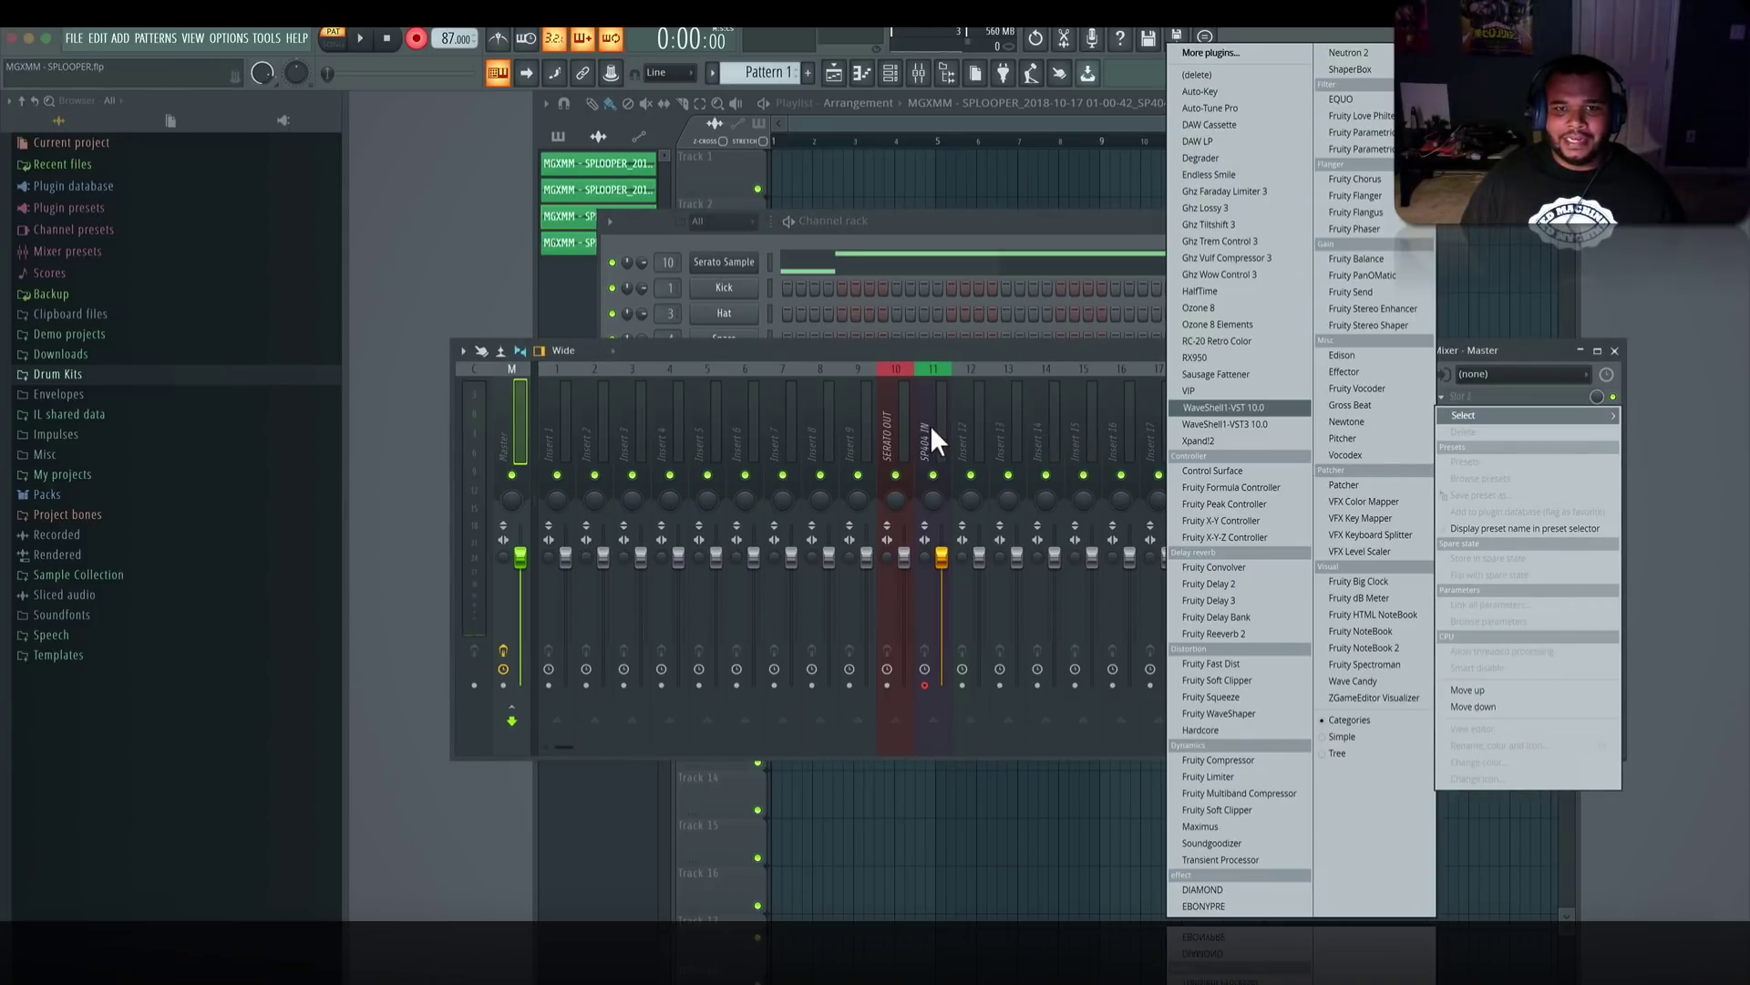
# - Load Edison into Slot 1 of insert 11 (SP404 IN) with its record mode set to On Play
pyautogui.click(930, 429)
pyautogui.click(1444, 399)
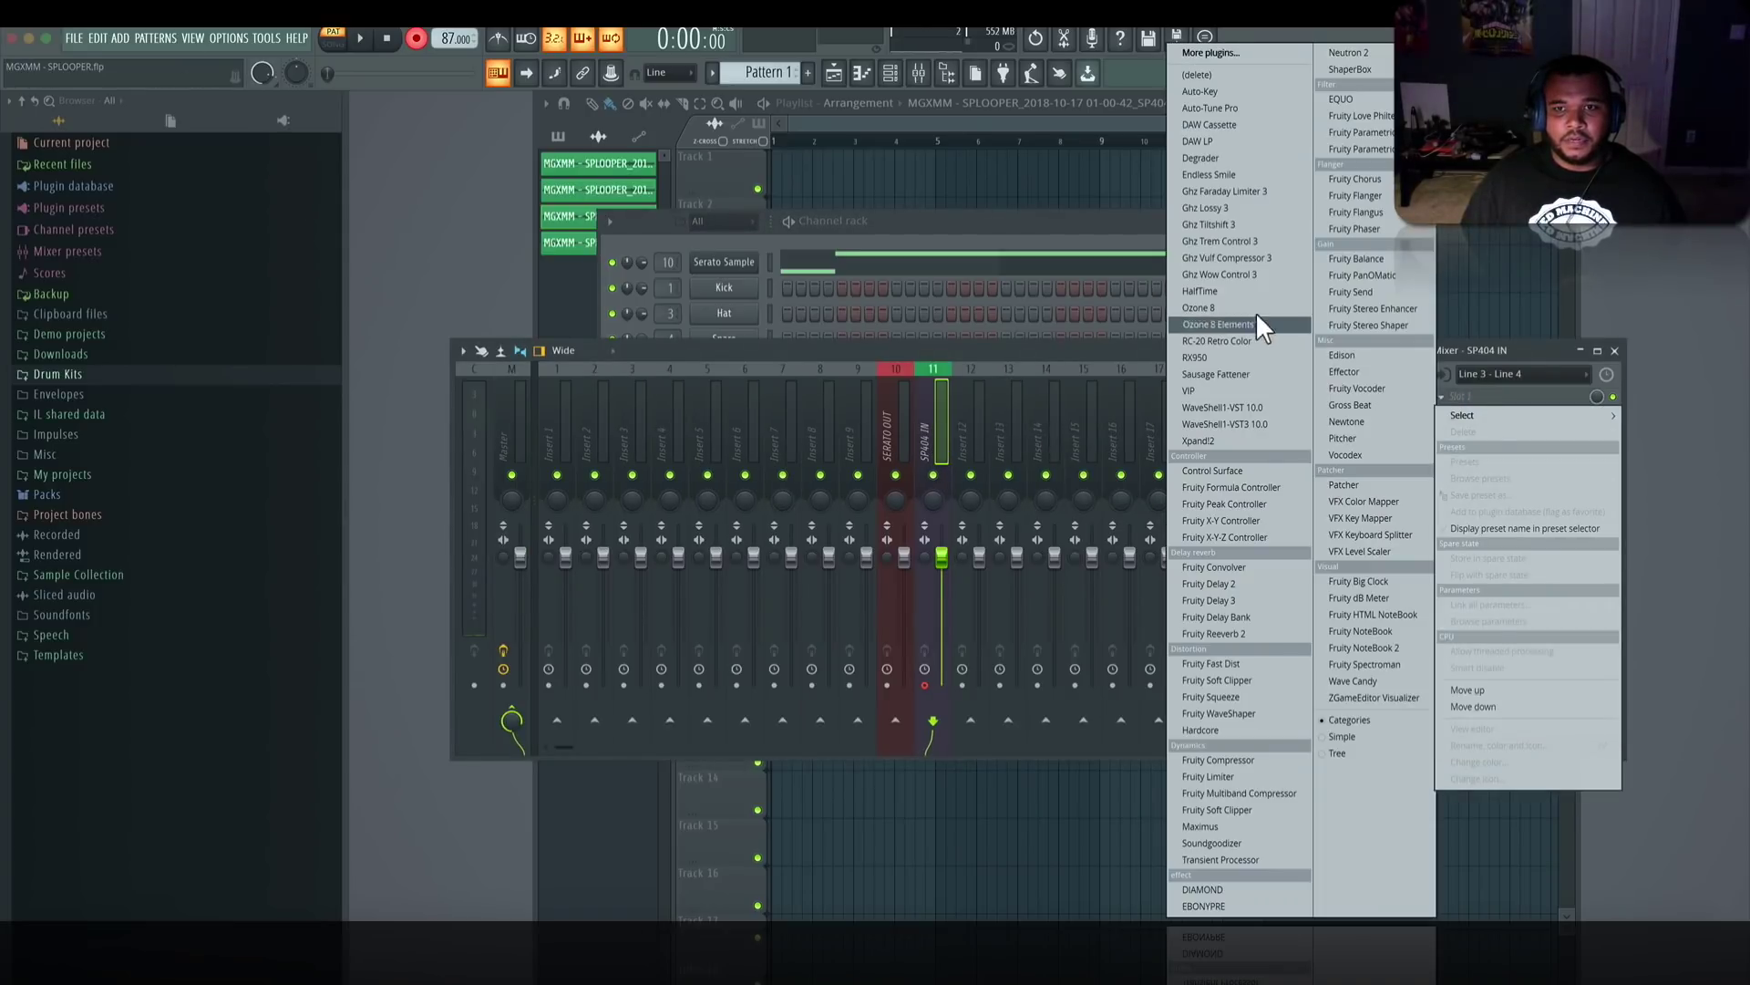
pyautogui.click(1383, 357)
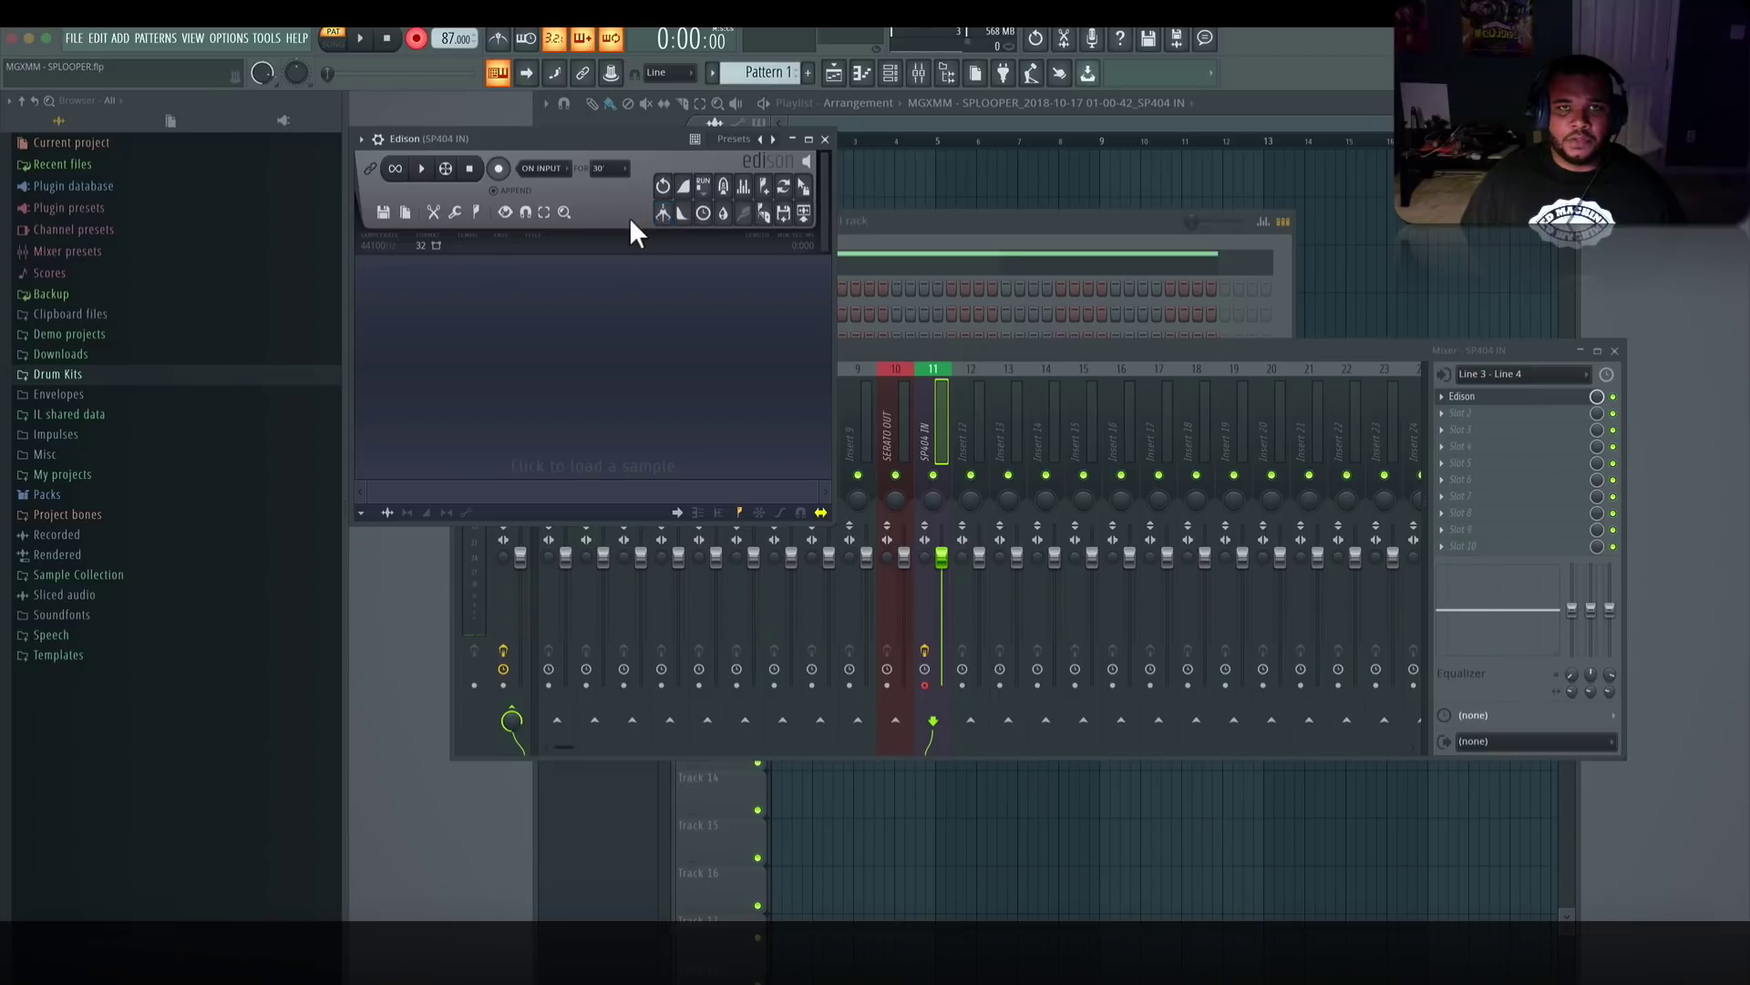
pyautogui.click(544, 169)
pyautogui.click(552, 236)
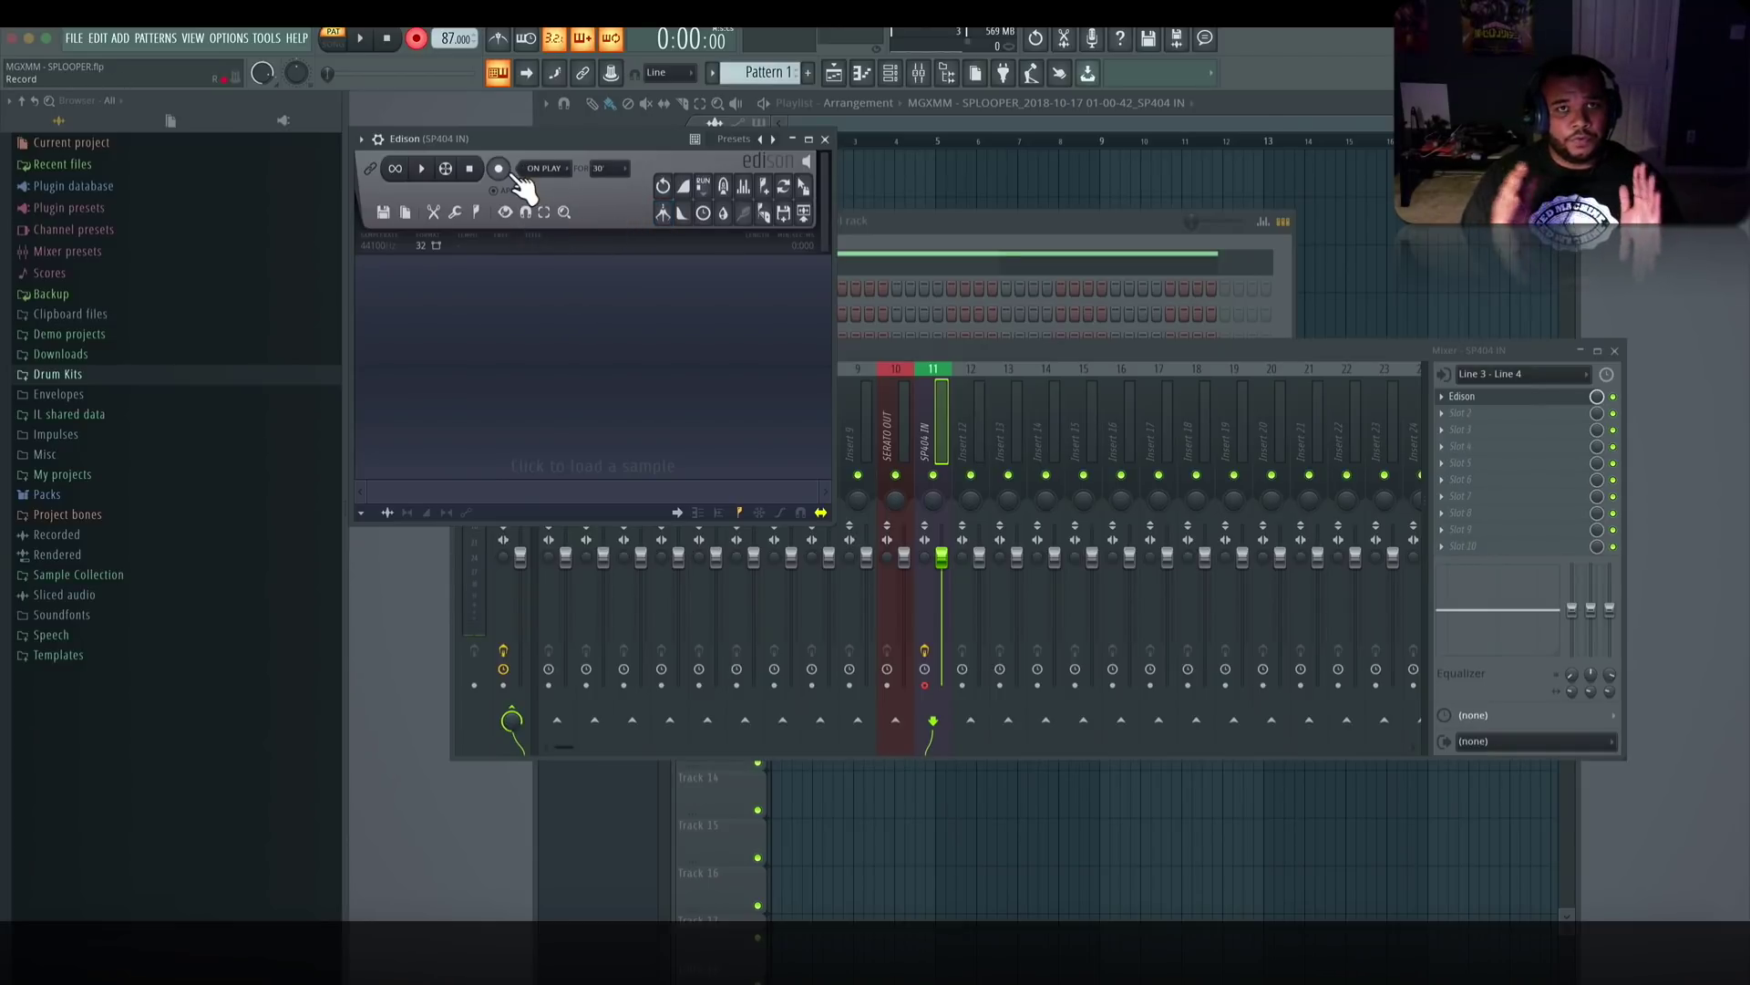
pyautogui.click(825, 139)
pyautogui.click(929, 229)
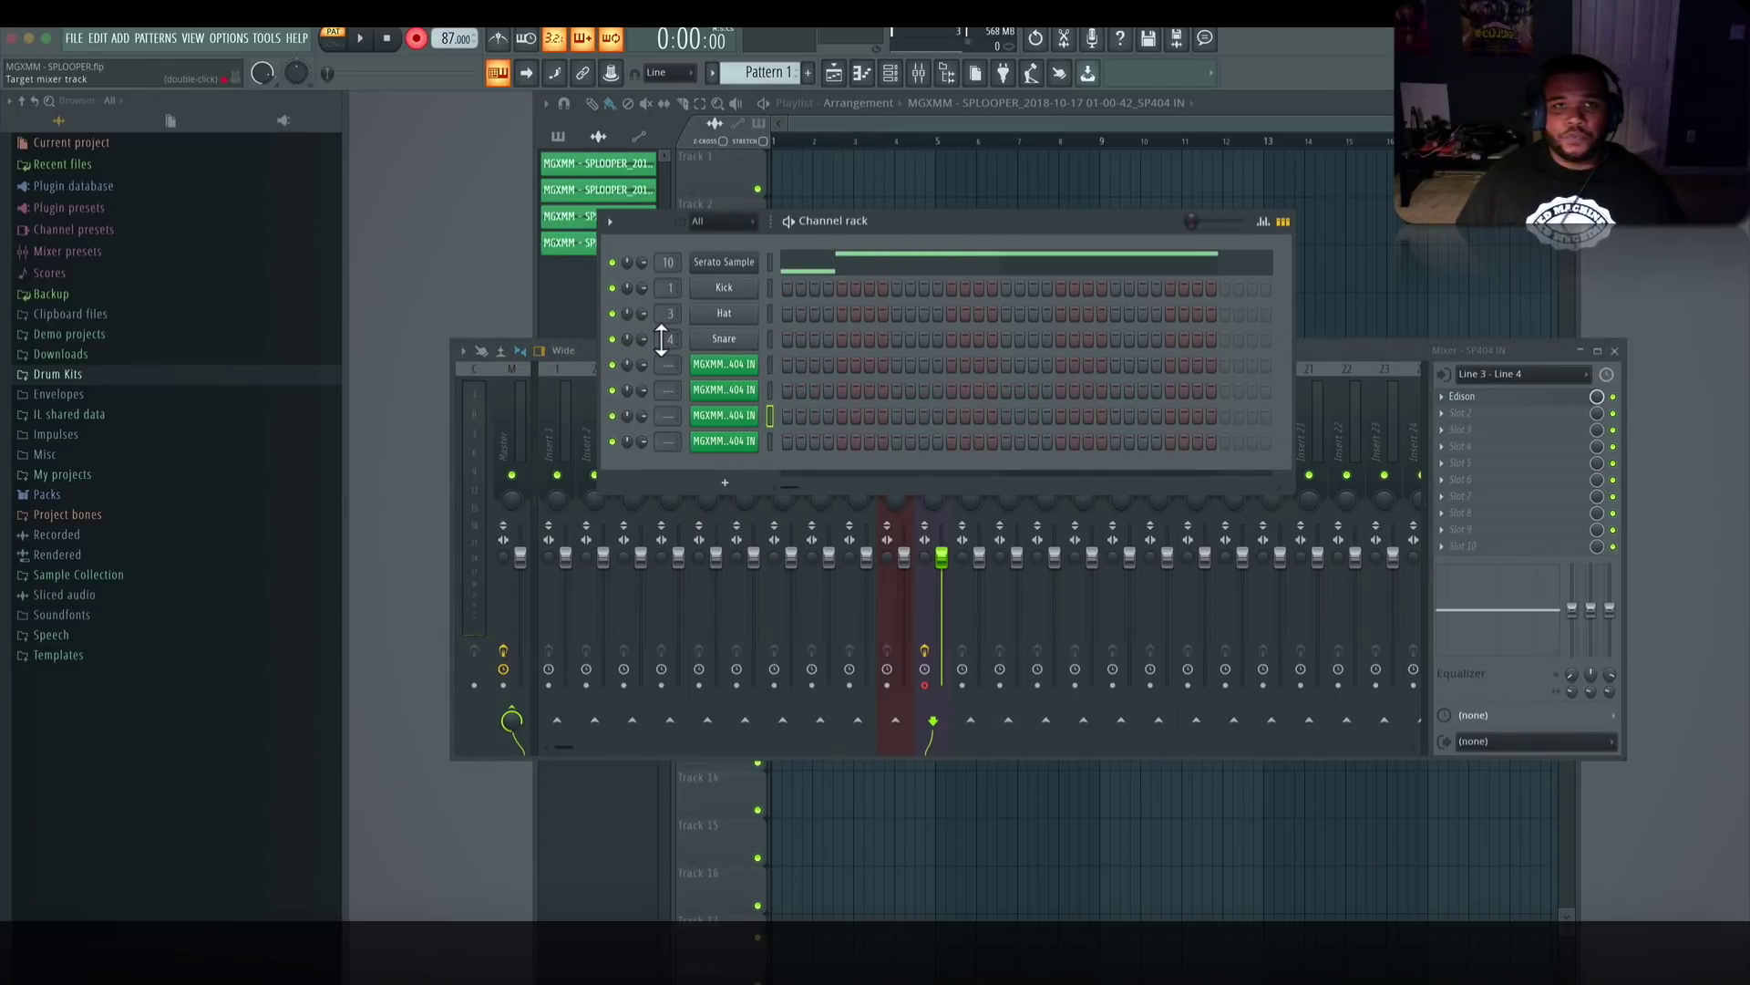
# - Mute Serato Sample, add a first step to the recorded clip and route it to SERATO OUT (track 10)
pyautogui.click(786, 416)
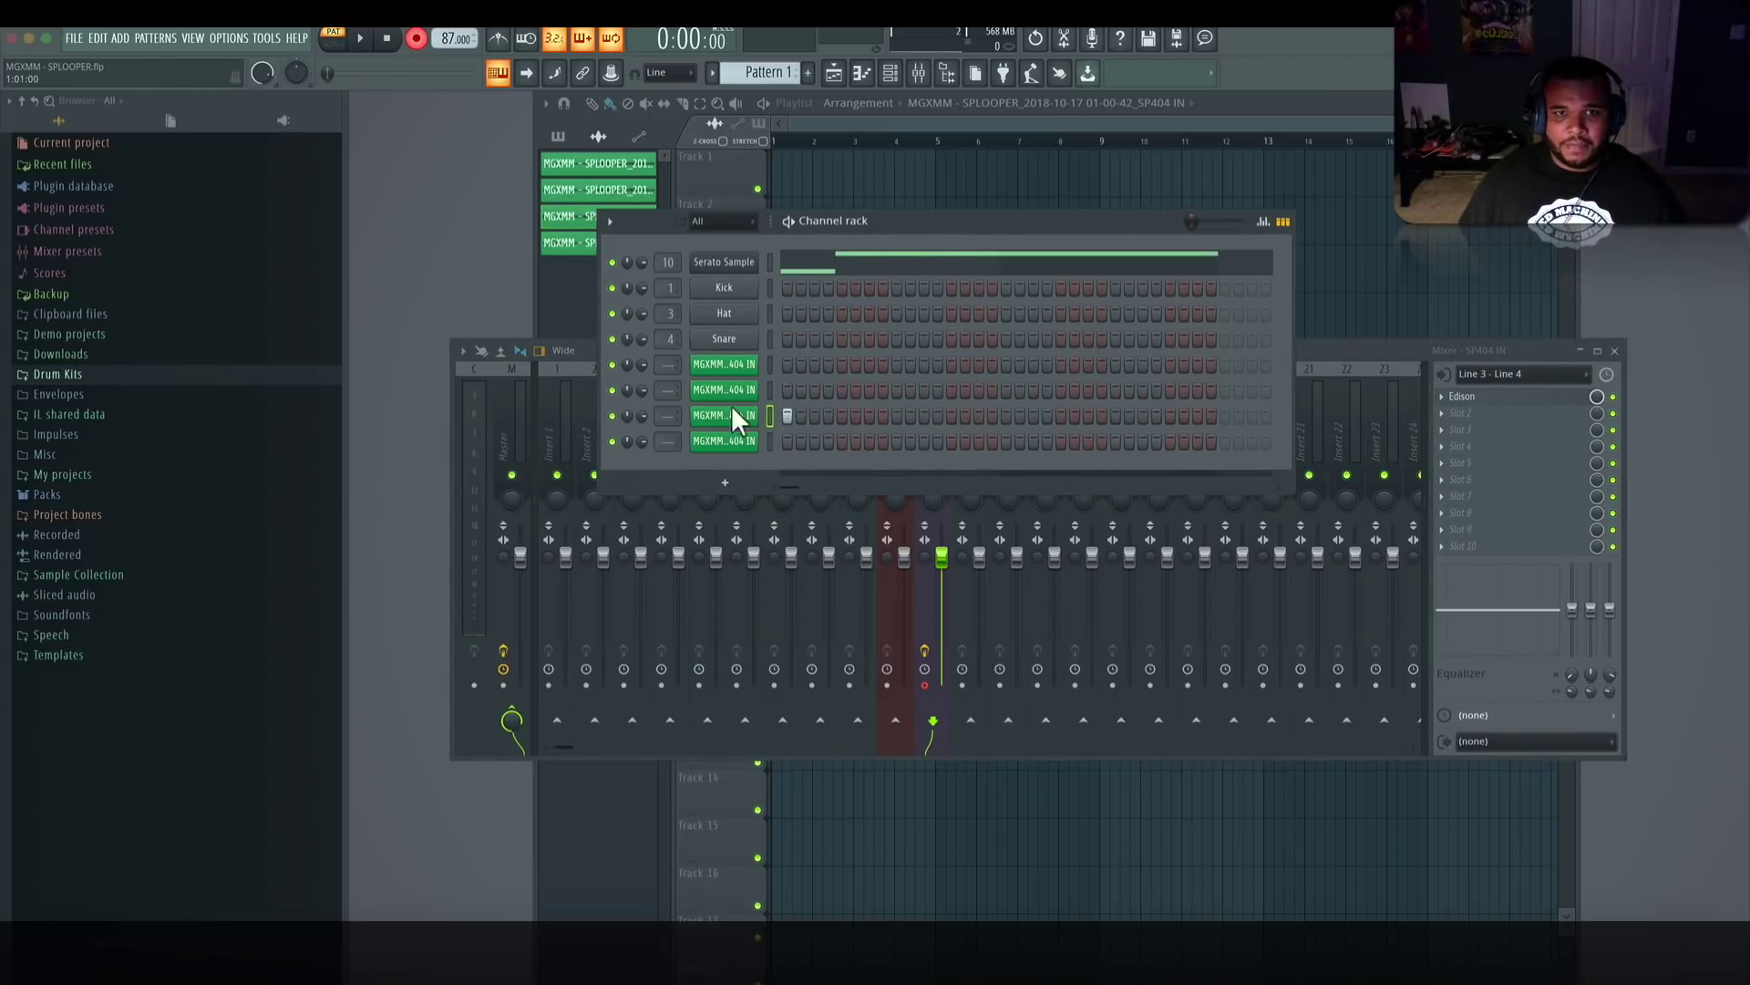
pyautogui.click(613, 262)
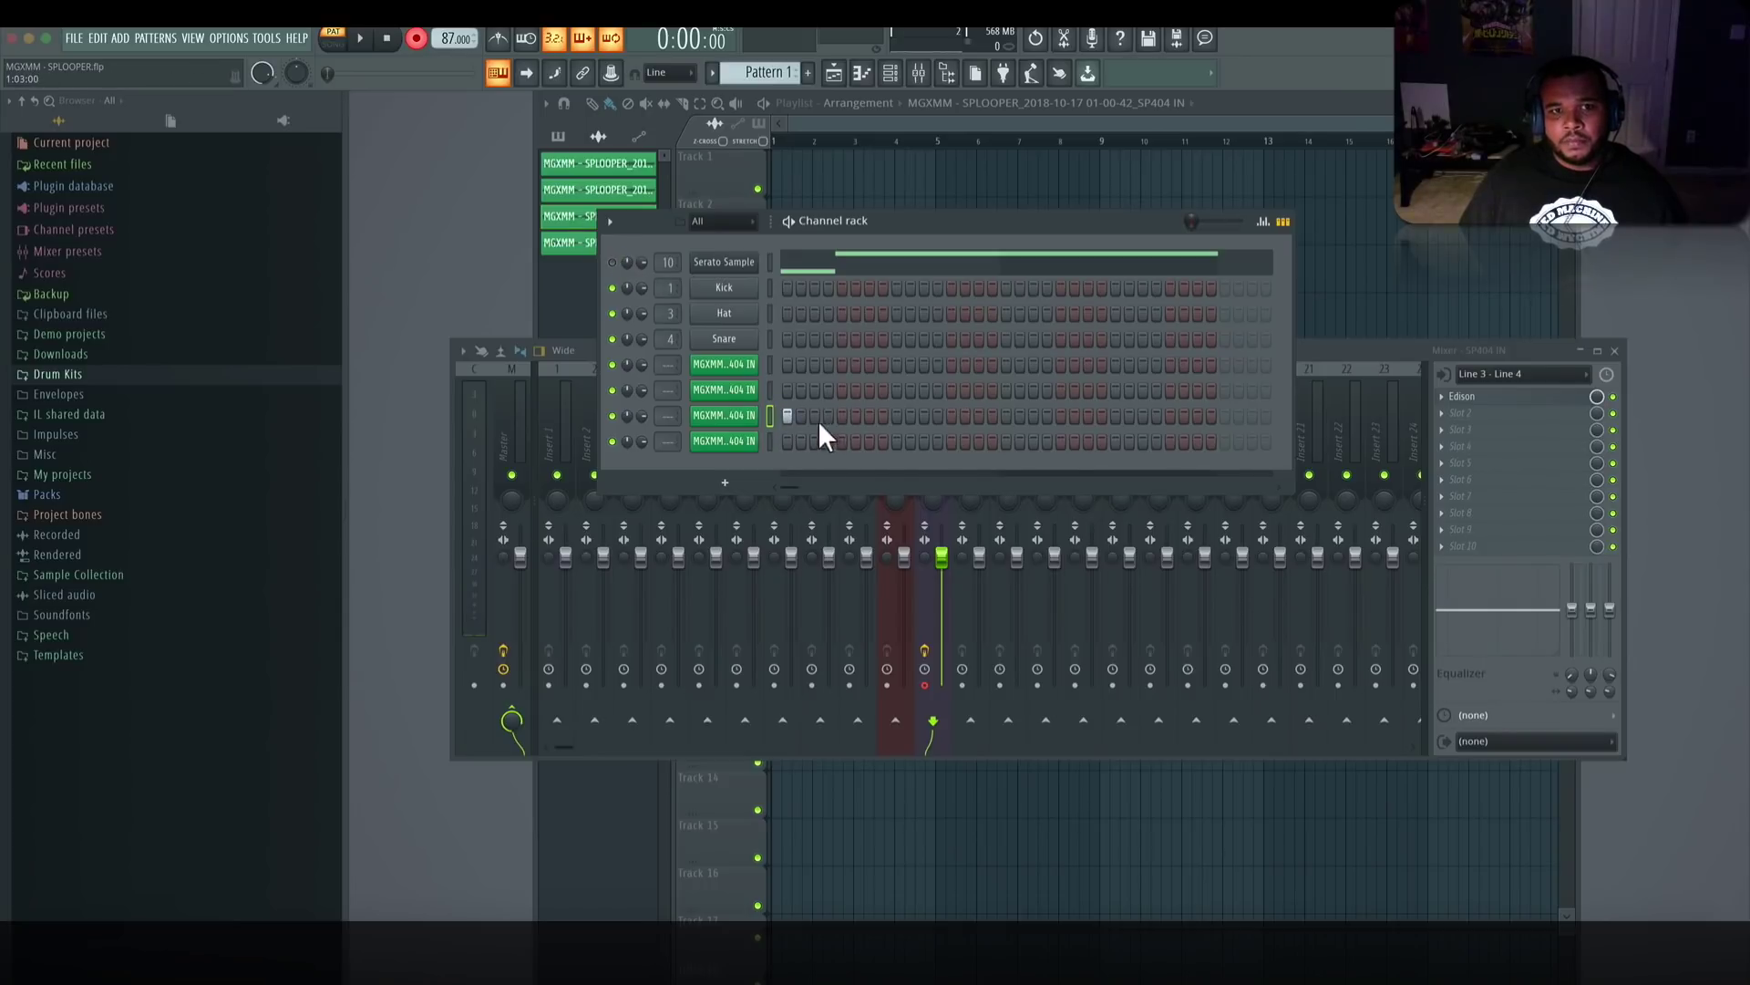
pyautogui.moveTo(670, 416); pyautogui.dragTo(670, 383)
pyautogui.click(1310, 354)
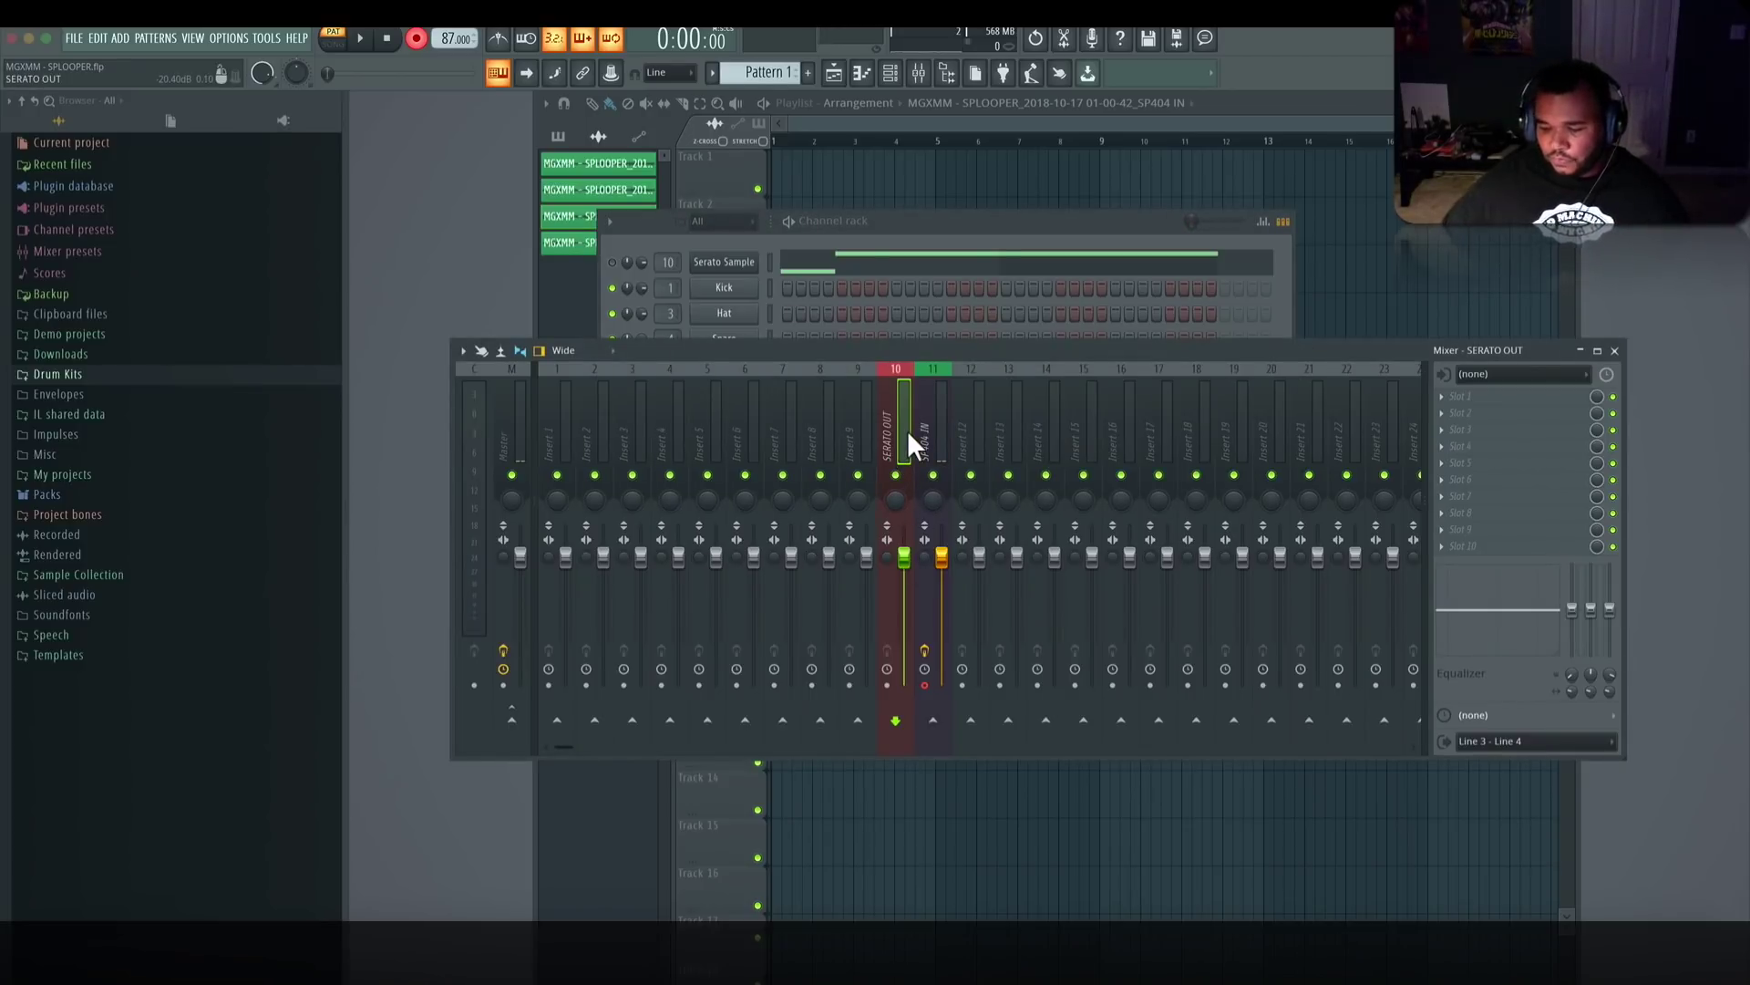
# - Record a resampled playback pass, adding two new SP404 IN channels to the rack
pyautogui.click(899, 226)
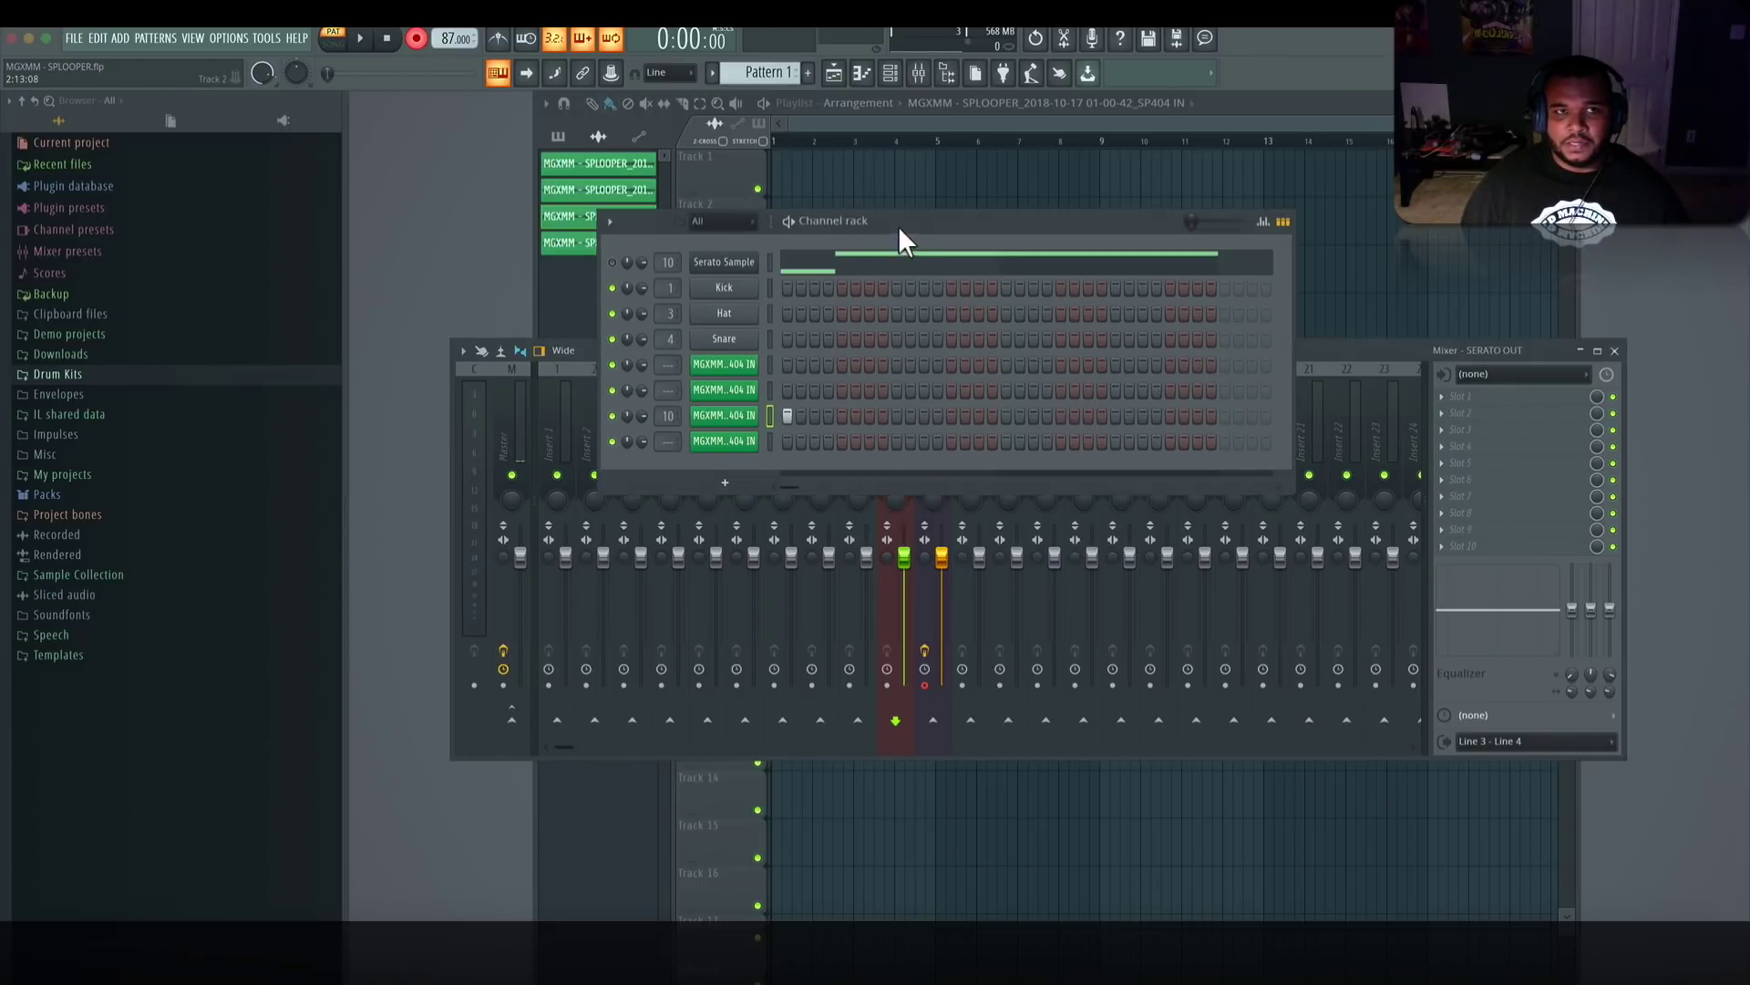
pyautogui.click(373, 45)
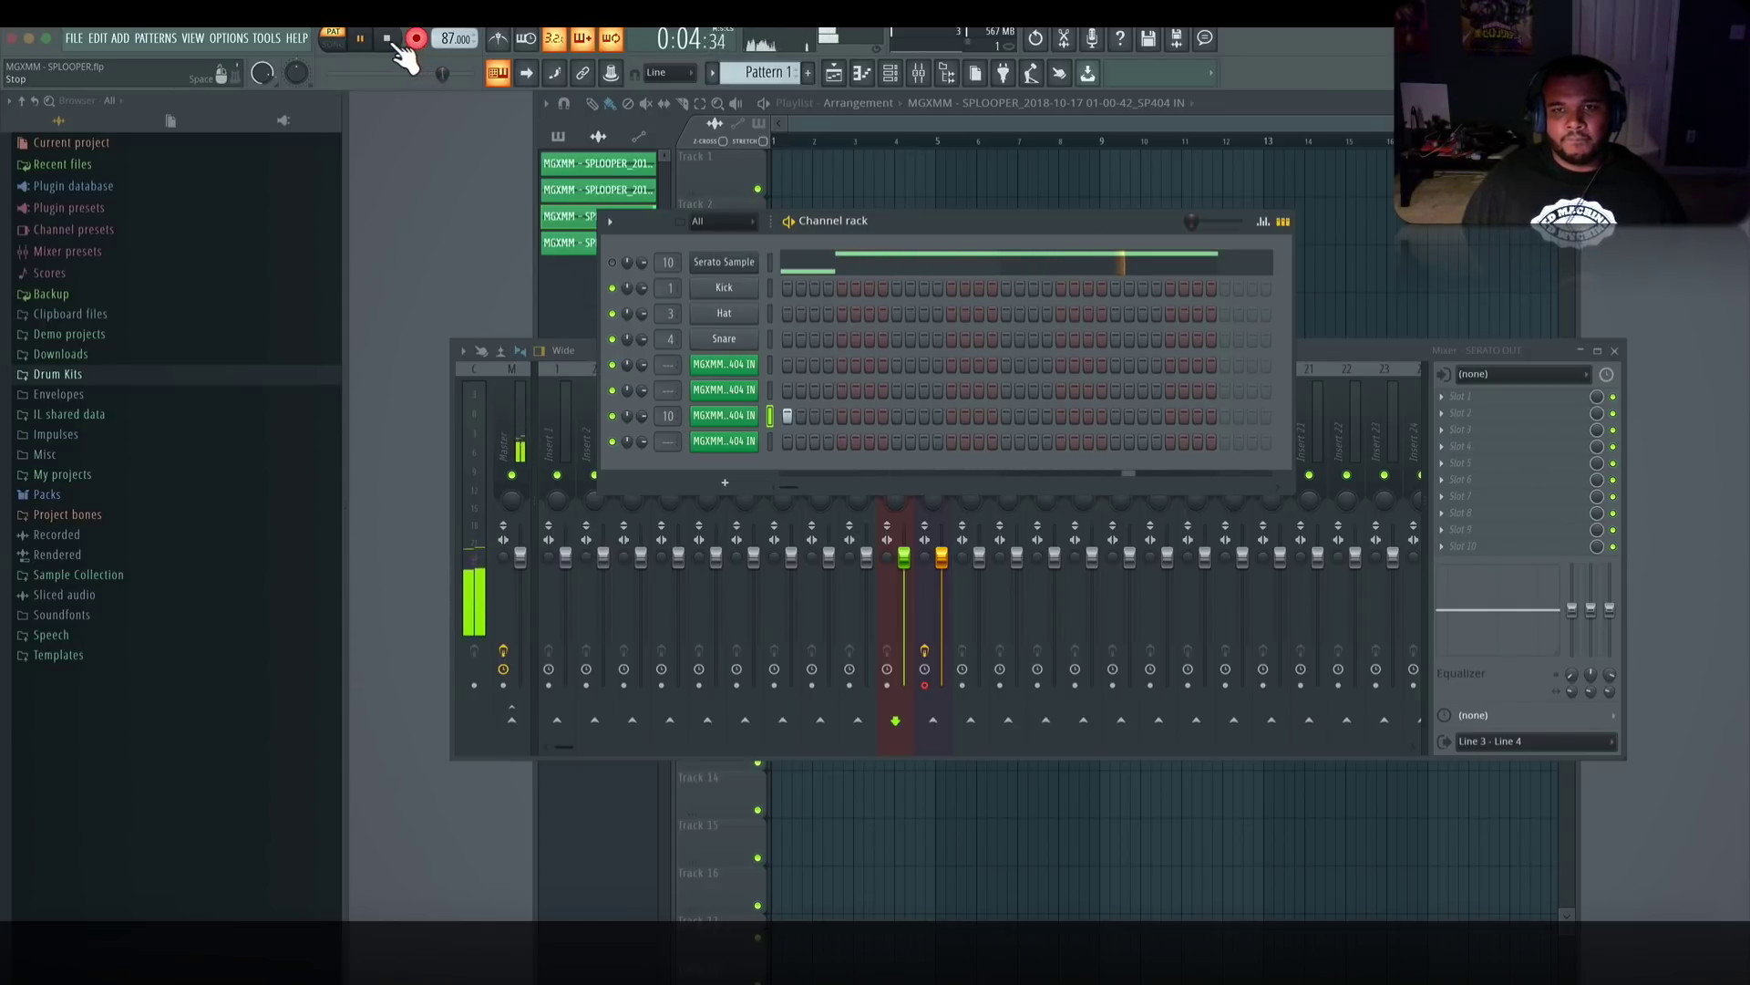
pyautogui.click(394, 46)
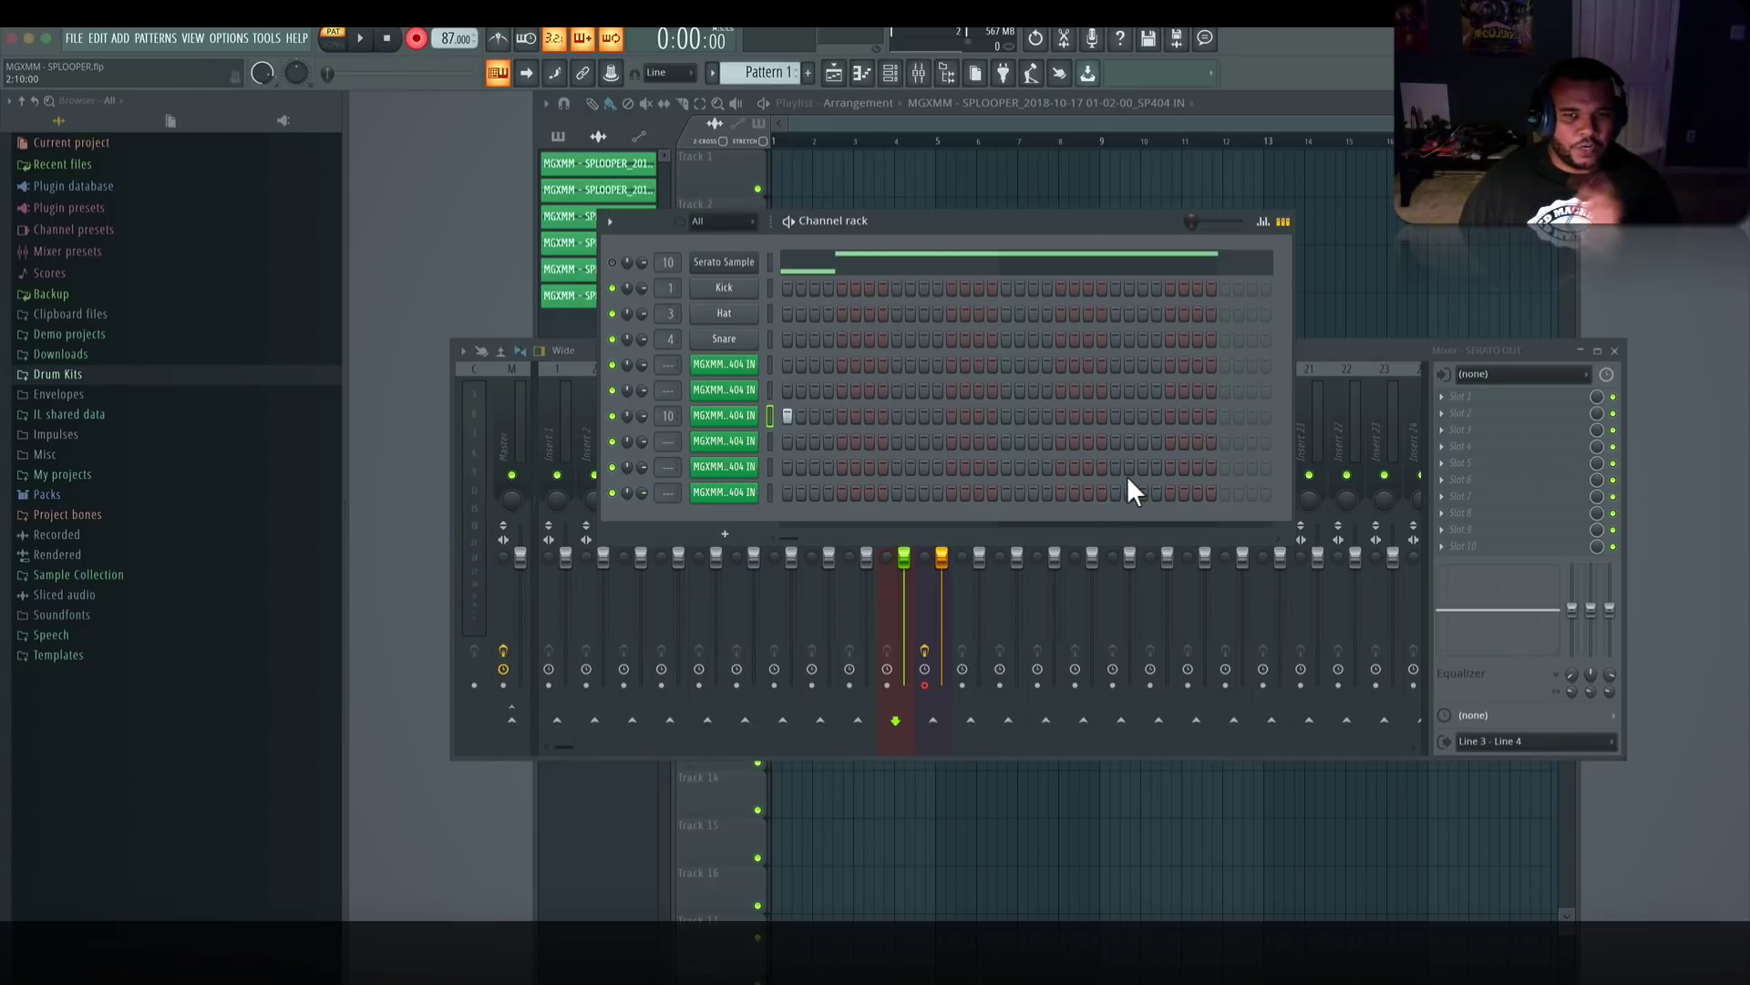
# - Set the newest recording's time stretching to Stretch, turn its PITCH down, and preview it
pyautogui.click(752, 490)
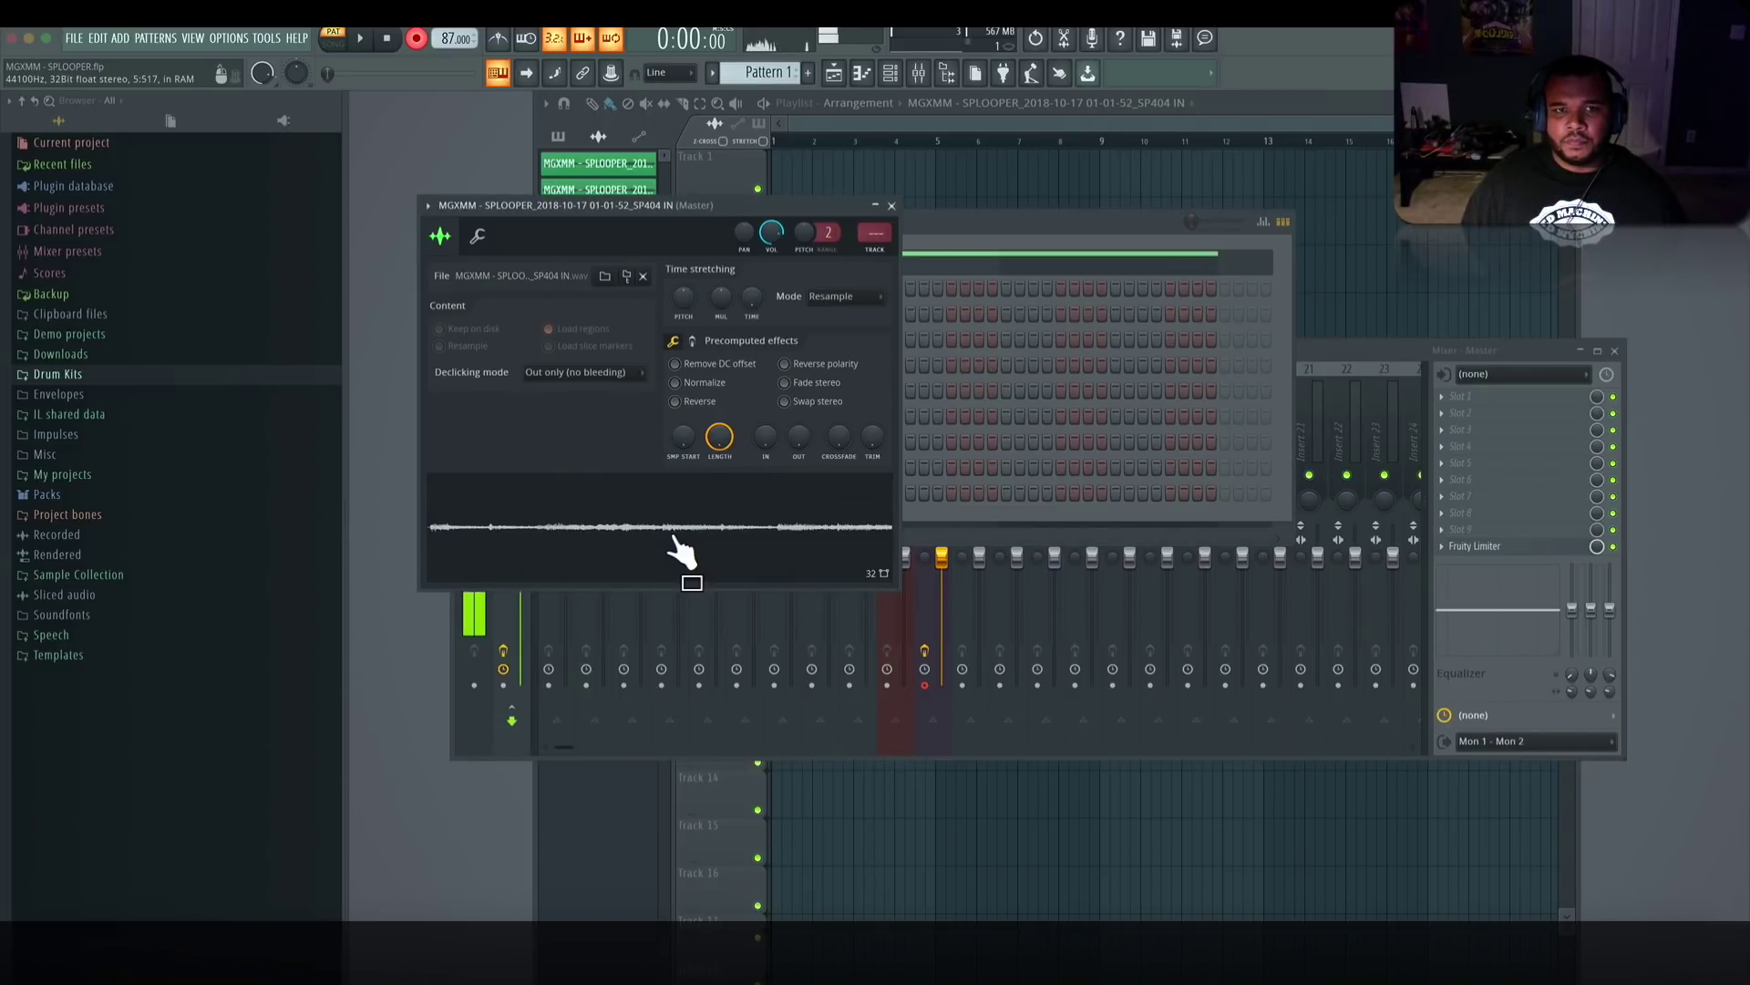
pyautogui.moveTo(683, 296); pyautogui.dragTo(684, 322)
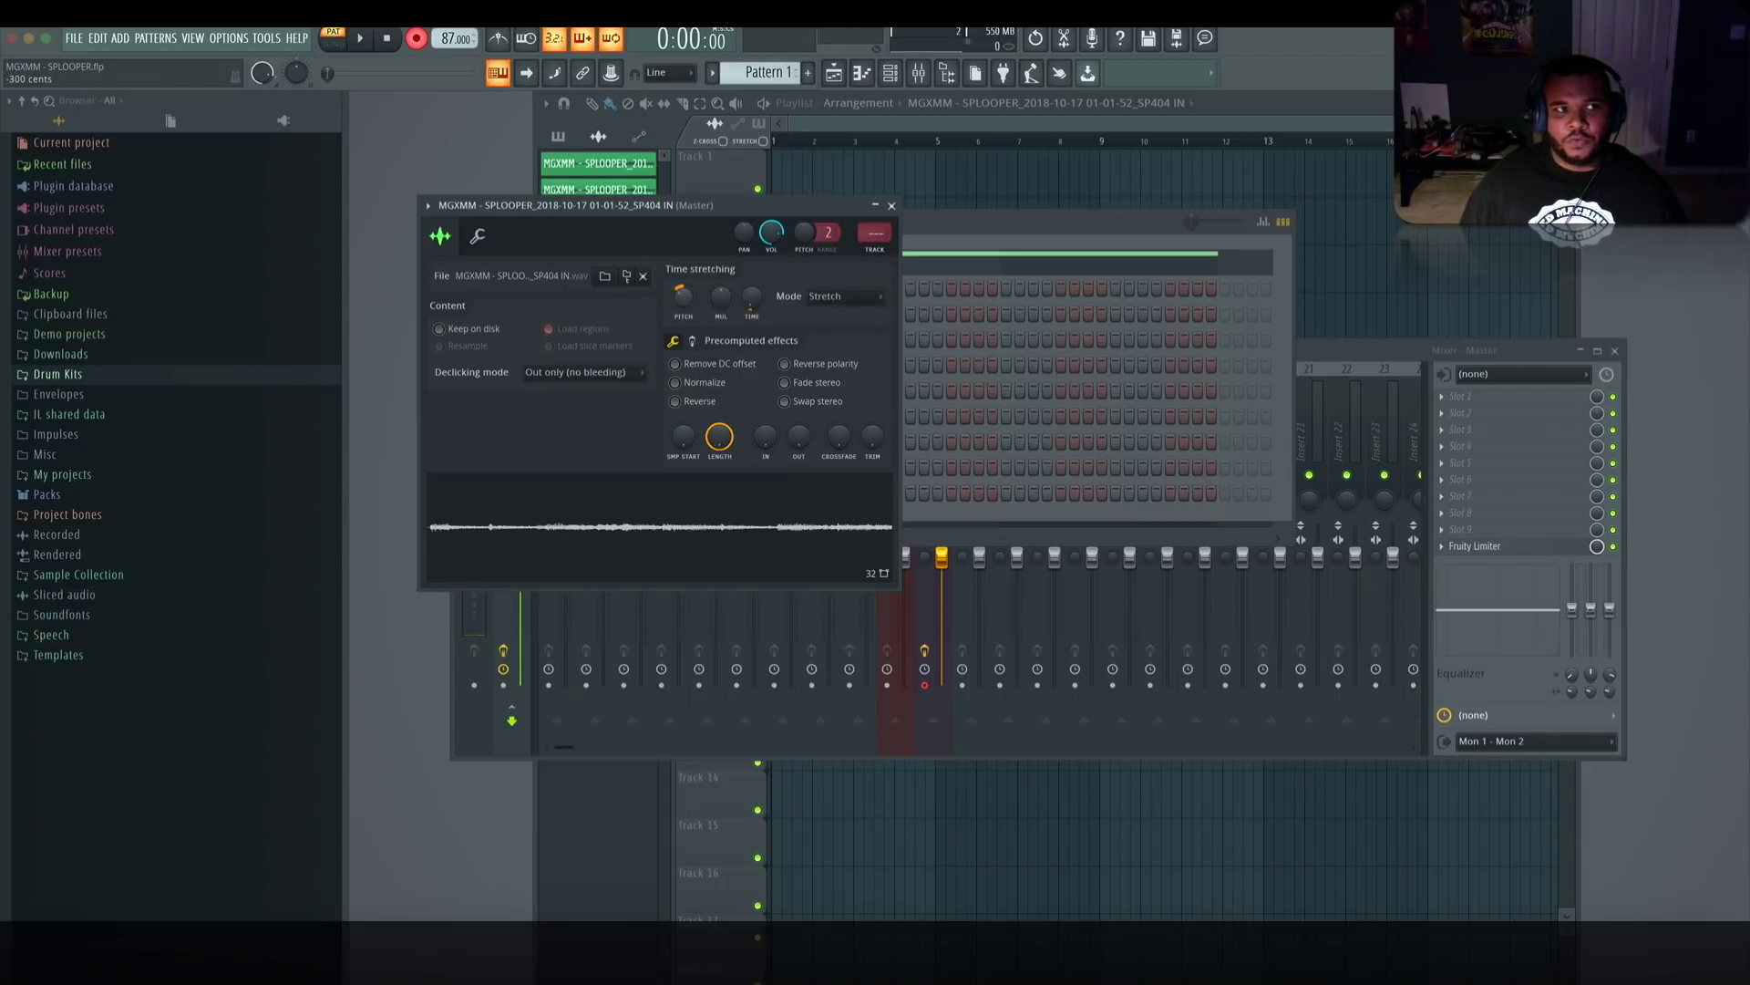
pyautogui.click(670, 522)
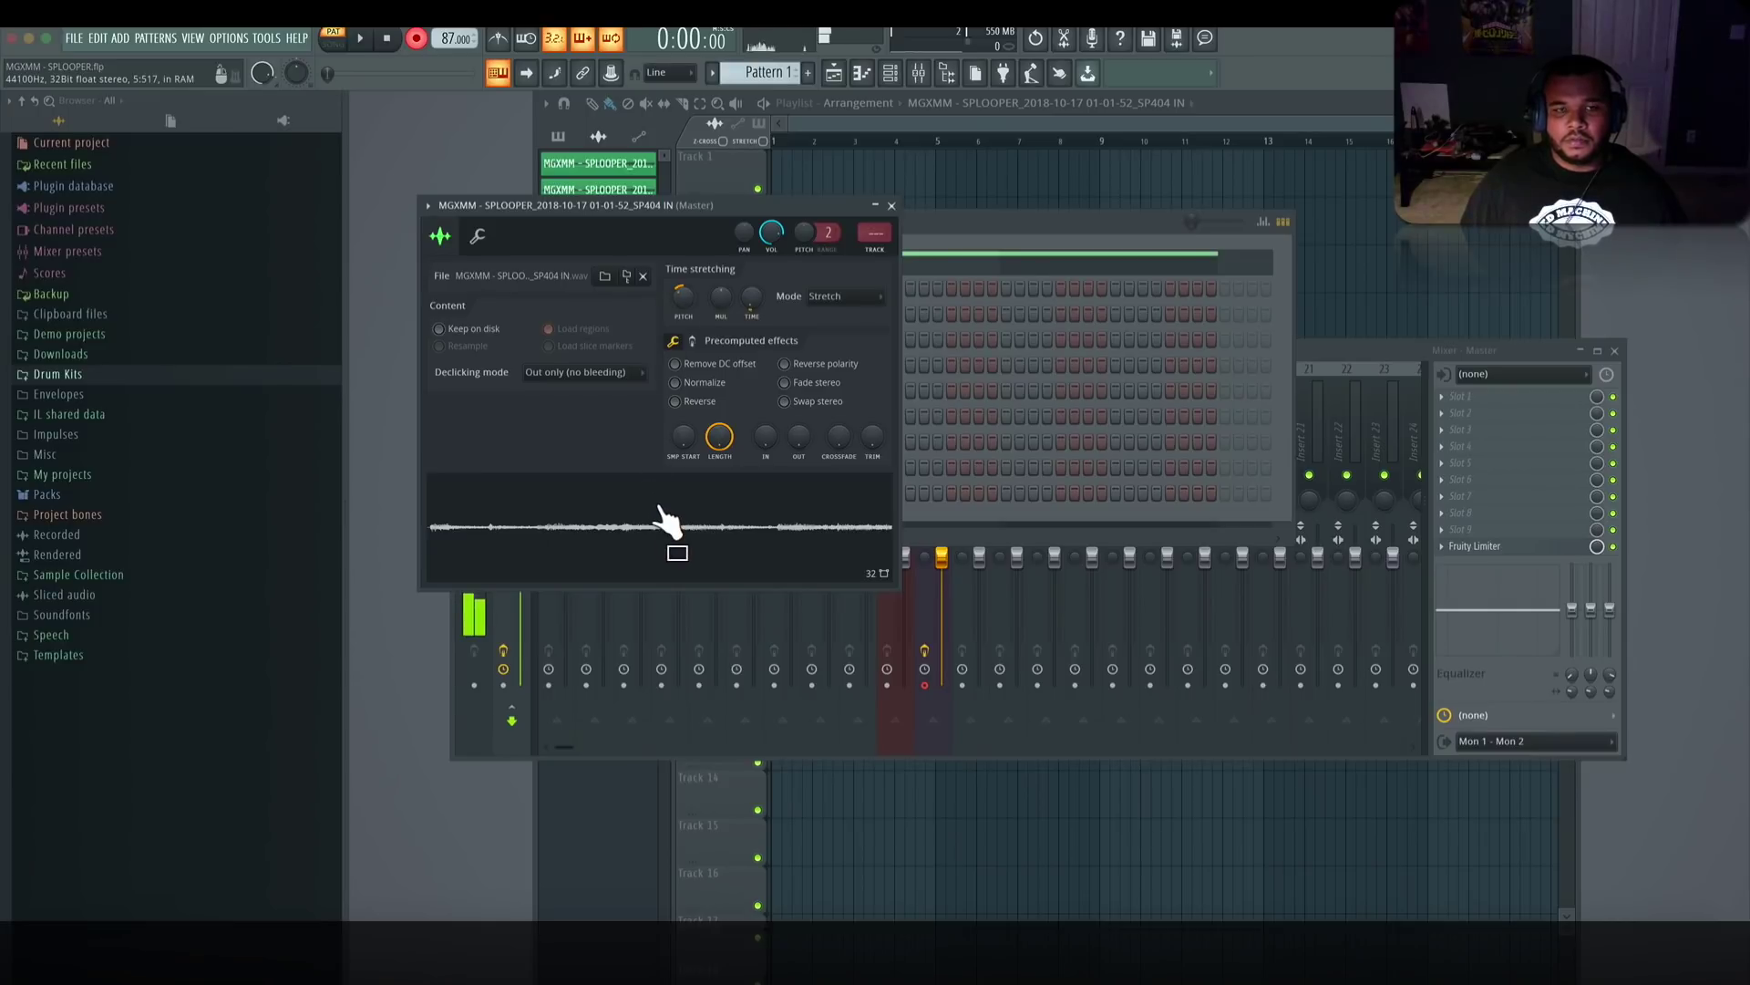
pyautogui.moveTo(704, 204); pyautogui.dragTo(1228, 253)
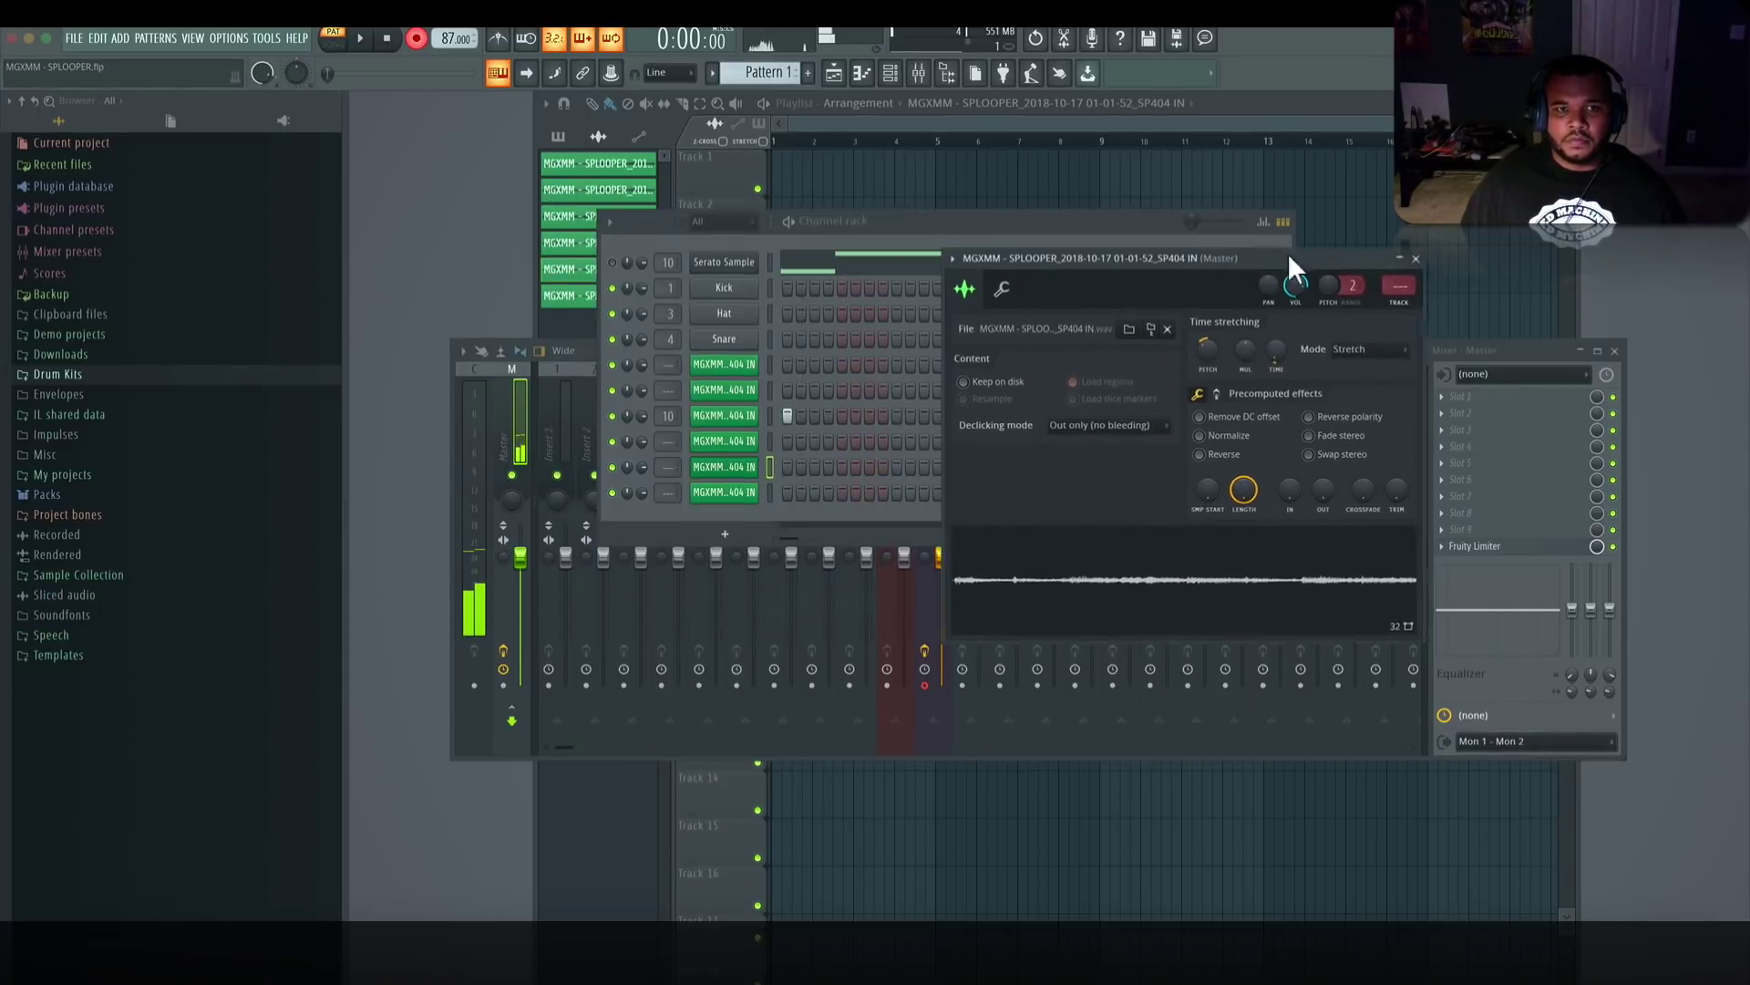
pyautogui.click(641, 467)
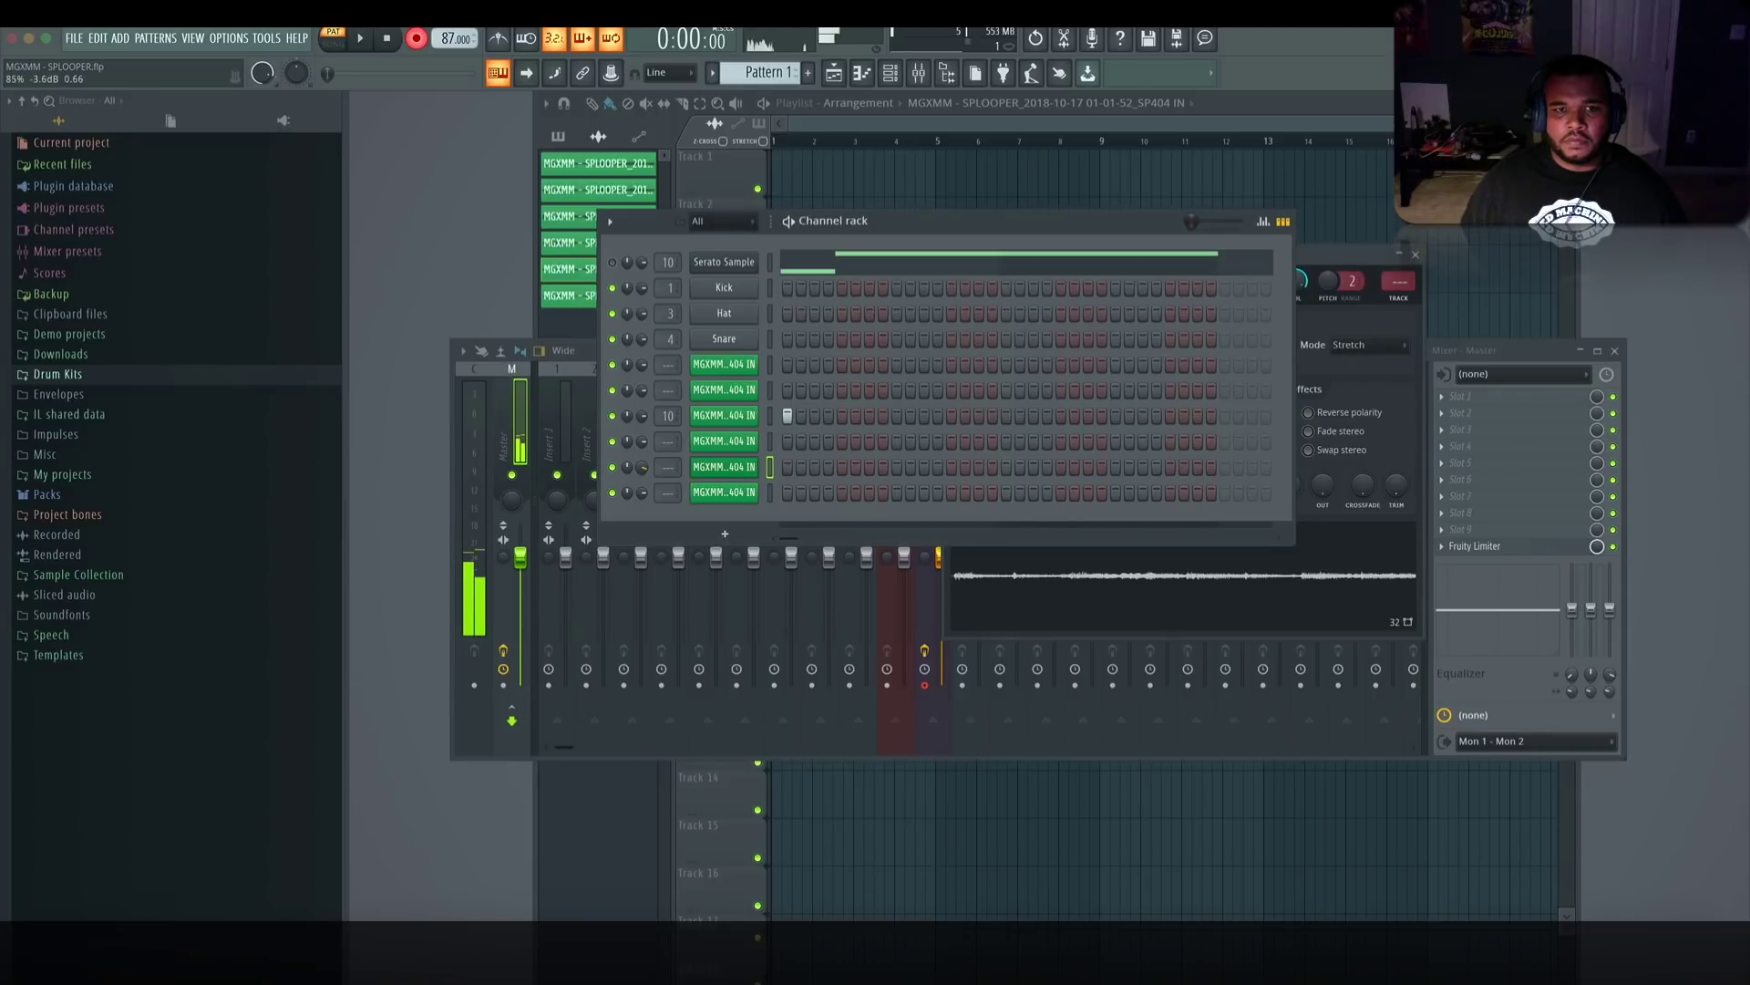
# - Bring the pitched recording's sampler window forward and drag its audio out from the waveform
pyautogui.click(1106, 606)
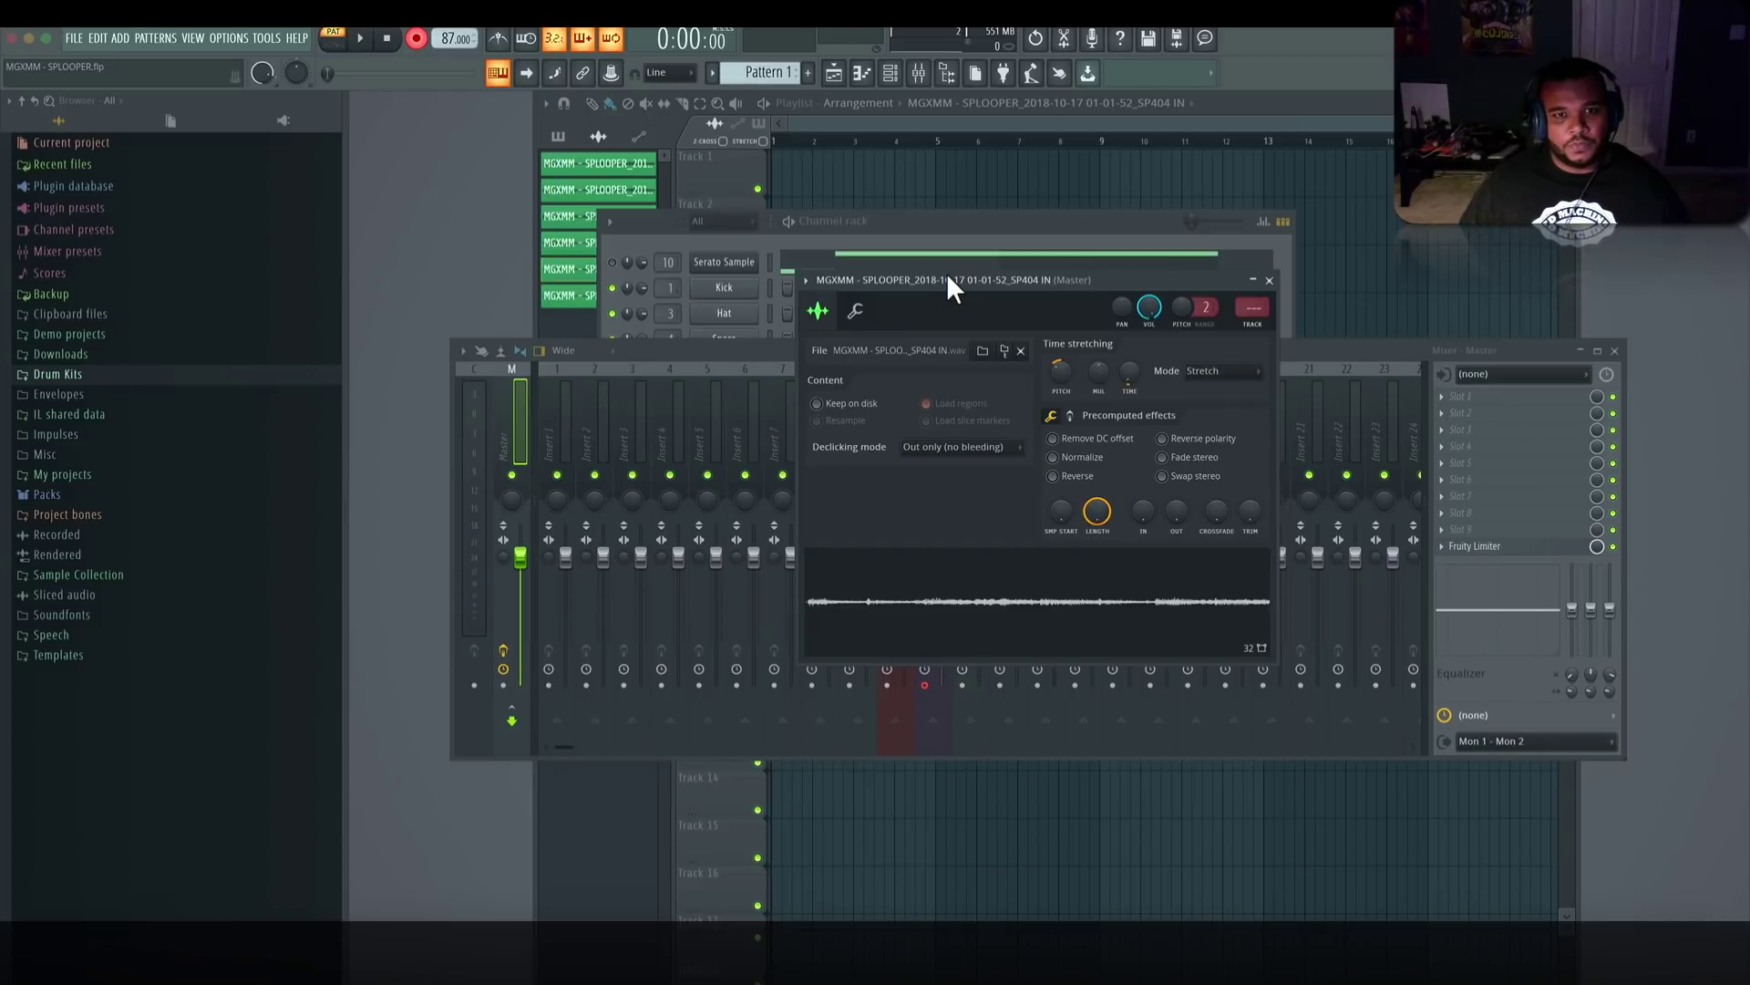
pyautogui.moveTo(804, 602); pyautogui.dragTo(813, 606)
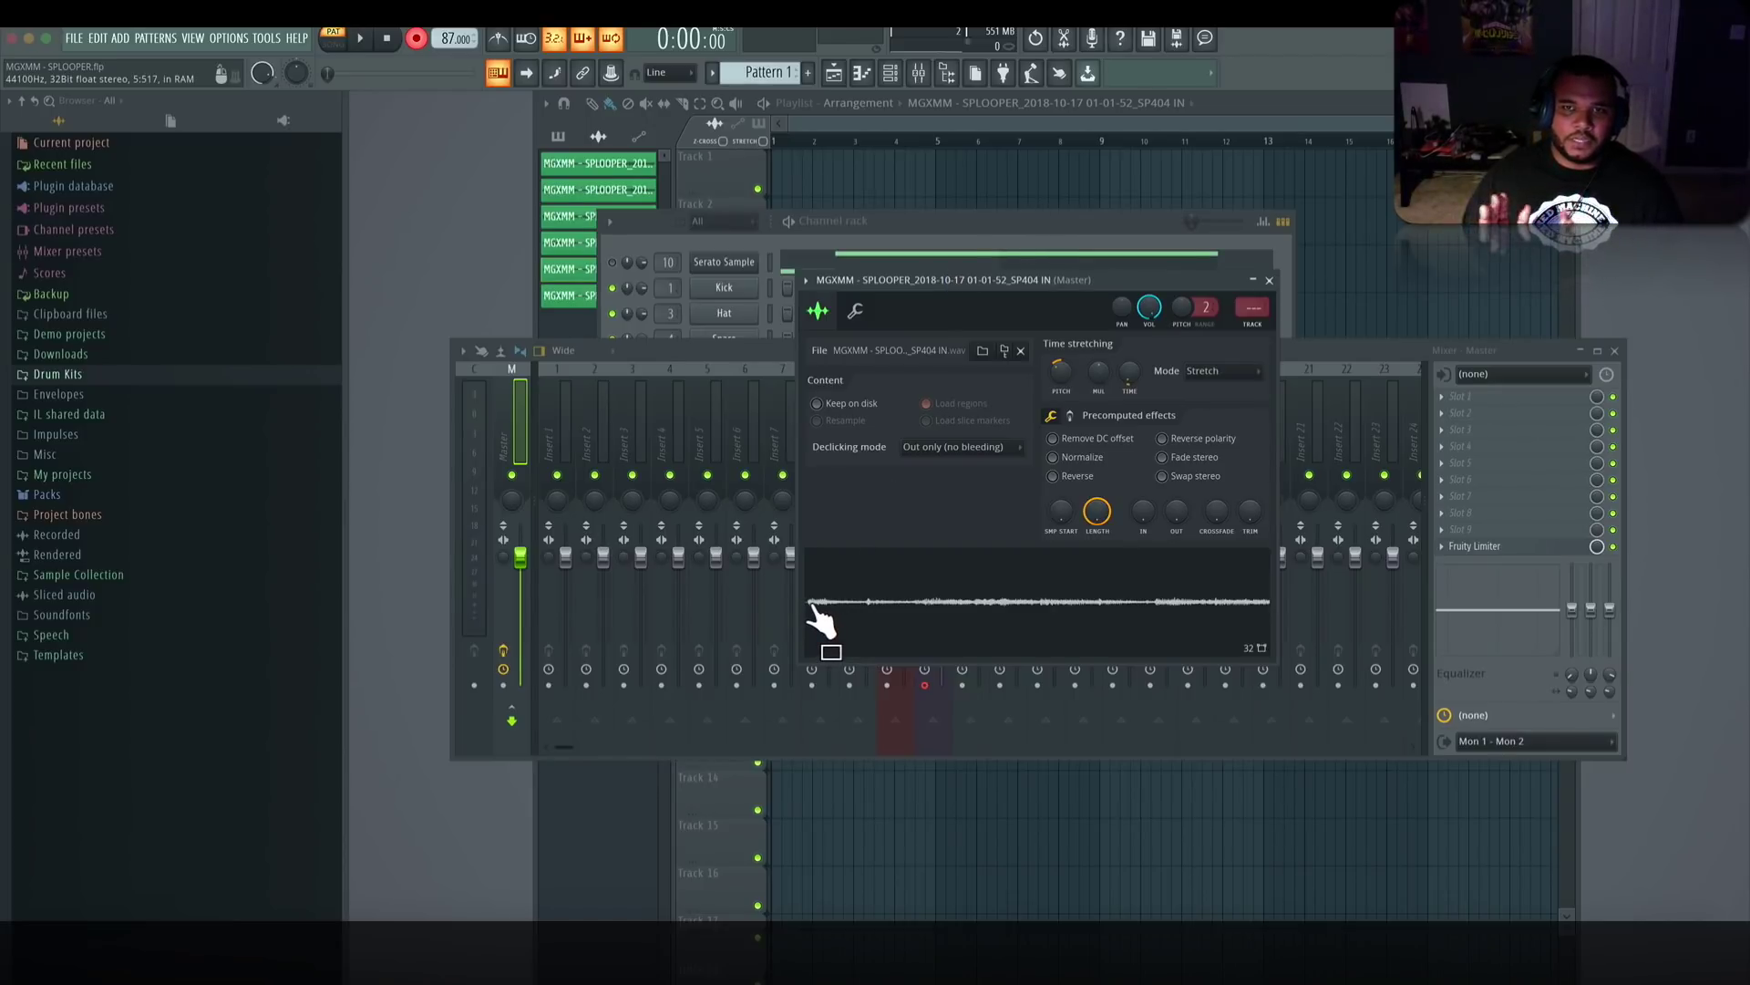